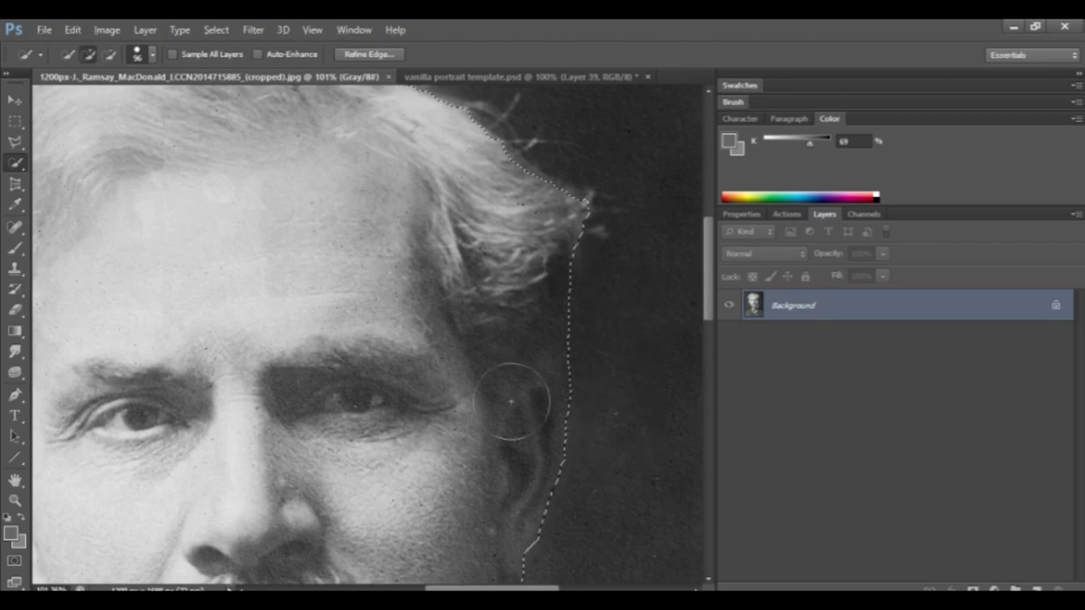
# Set the Quick Selection brush size to 3 and add the man's jaw, collar and shoulder edges to the selection.
pyautogui.click(153, 54)
pyautogui.moveTo(105, 104); pyautogui.dragTo(68, 104)
pyautogui.press('Return')
pyautogui.click(89, 55)
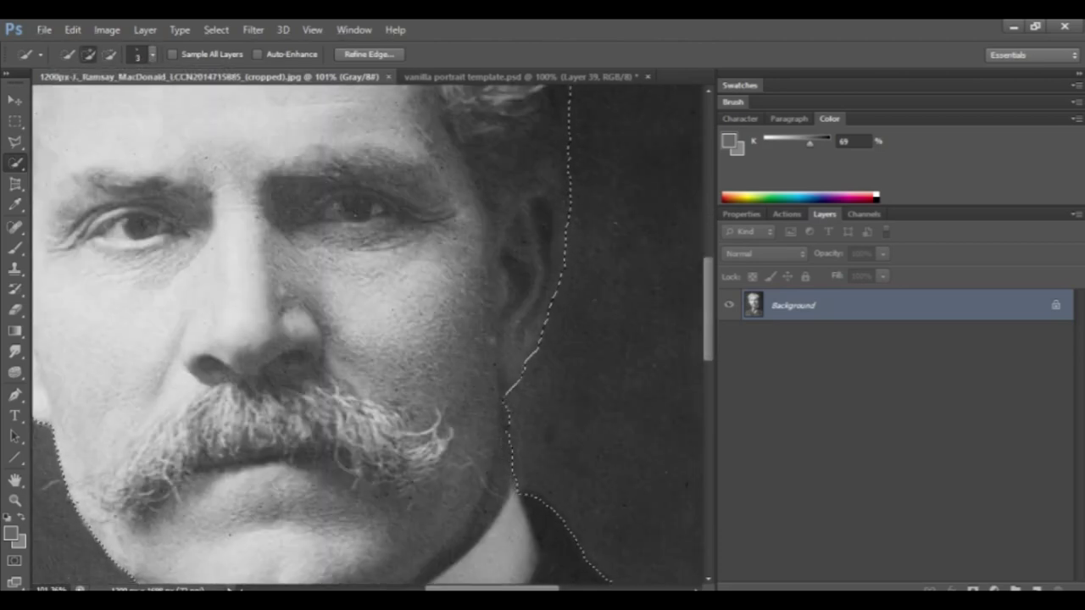
pyautogui.scroll(-8, 356, 339)
# Copy the selected man and paste him as a new layer in vanilla portrait template.psd.
pyautogui.hotkey('ctrl', 'c')
pyautogui.click(492, 78)
pyautogui.hotkey('ctrl', 'v')
# Scale the pasted man down to about 14% and place him over the left portrait frame.
pyautogui.hotkey('ctrl', 't')
pyautogui.scroll(-12, 424, 339)
pyautogui.moveTo(488, 509); pyautogui.dragTo(377, 342)
pyautogui.hotkey('ctrl', '0')
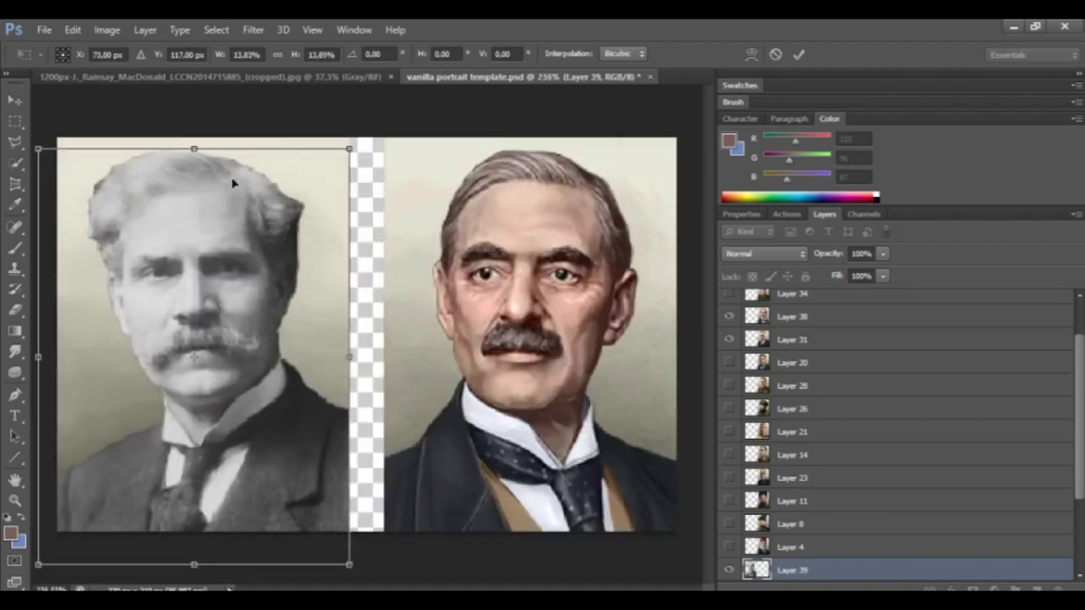
pyautogui.click(16, 121)
pyautogui.press('Return')
# Switch layer visibility so that both the pasted and the reference portrait are displayed in black and white.
pyautogui.scroll(-6, 367, 335)
pyautogui.scroll(2, 737, 407)
pyautogui.click(730, 302)
pyautogui.scroll(-3, 745, 500)
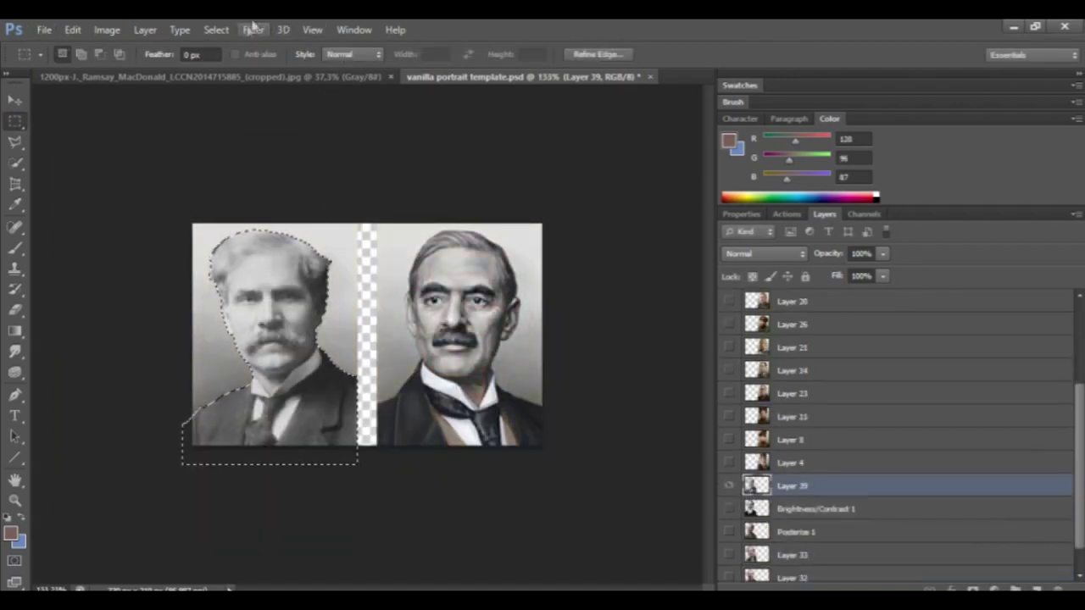
# Add a Curves adjustment layer above Layer 39, limited to the selected man.
pyautogui.click(145, 30)
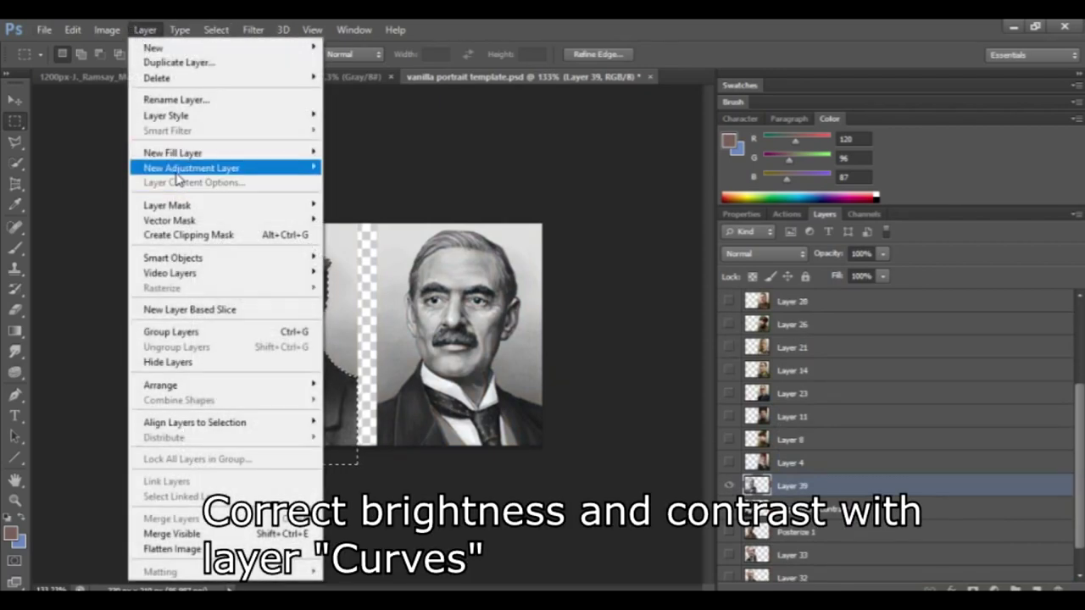
pyautogui.moveTo(178, 175)
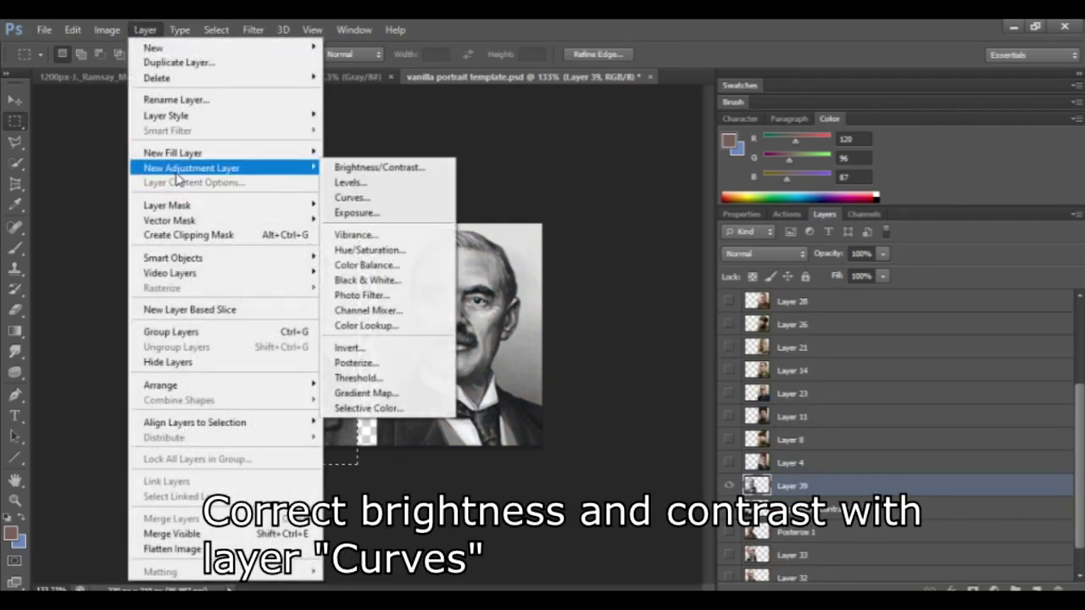
pyautogui.click(367, 206)
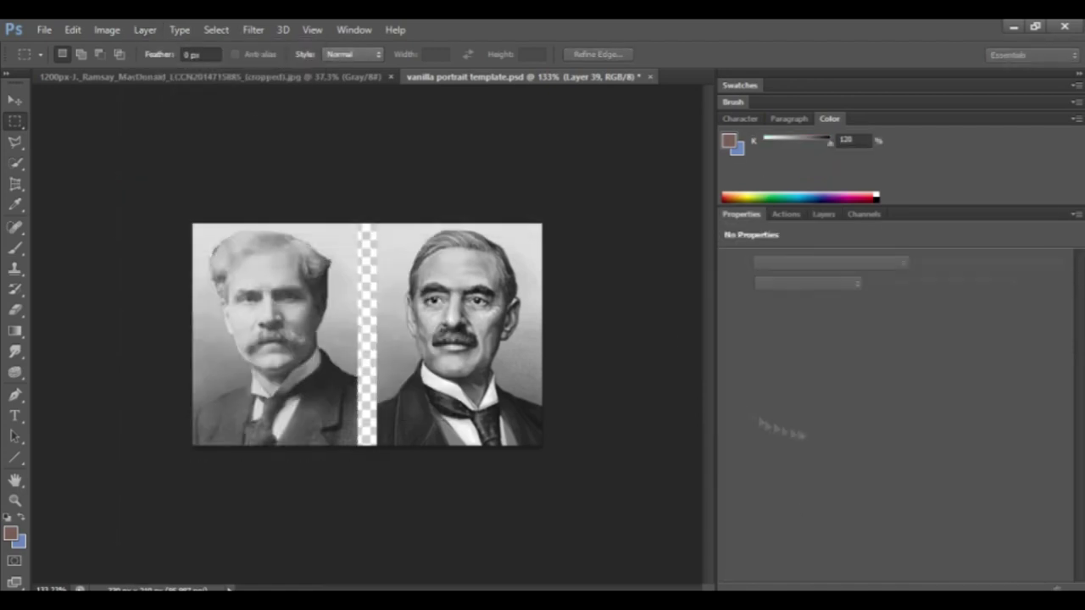
# Shape the RGB curve with points such as input 202/output 192 and input 79/output 73 to match the reference portrait's contrast.
pyautogui.moveTo(981, 324); pyautogui.dragTo(988, 311)
pyautogui.moveTo(968, 328); pyautogui.dragTo(969, 339)
pyautogui.moveTo(839, 474); pyautogui.dragTo(886, 445)
pyautogui.moveTo(965, 337); pyautogui.dragTo(967, 350)
pyautogui.scroll(7, 967, 350)
pyautogui.scroll(-2, 967, 350)
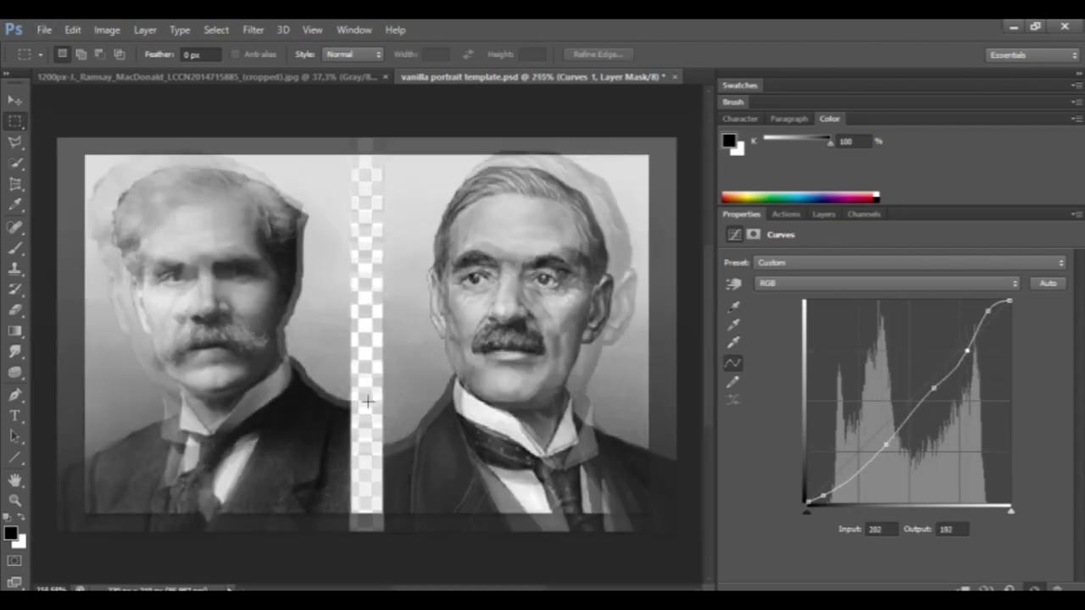
pyautogui.moveTo(823, 495); pyautogui.dragTo(820, 485)
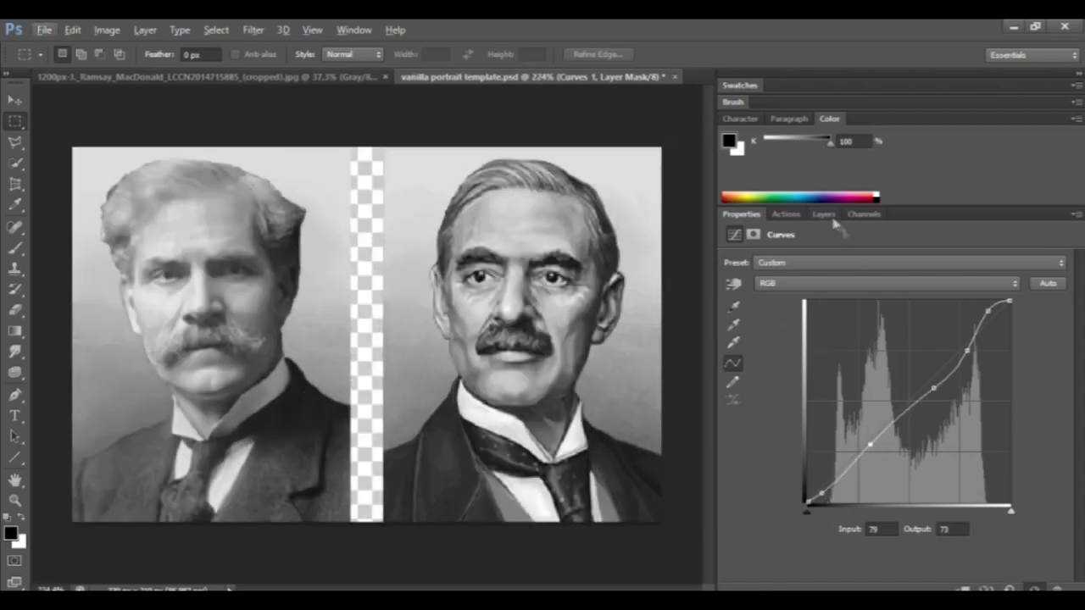
# Merge the Curves adjustment with the pasted portrait layer into a single paintable layer.
pyautogui.press('F7')
pyautogui.click(730, 487)
pyautogui.rightClick(730, 490)
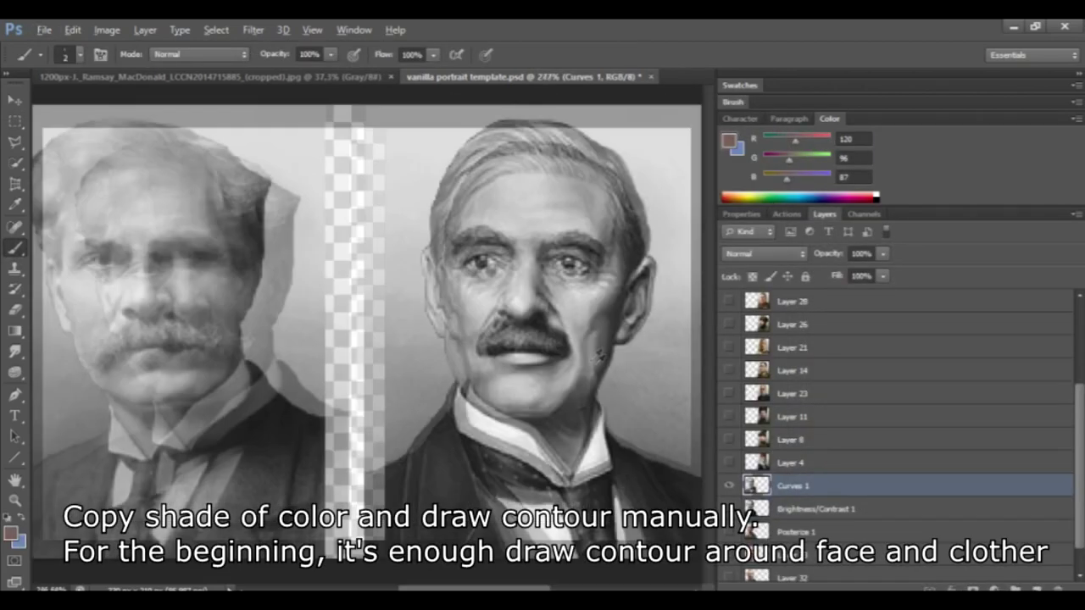
# Sample dark gray (RGB 45) from the reference portrait's jaw edge and outline the left portrait's jaw with a 1 px brush.
pyautogui.scroll(5, 598, 356)
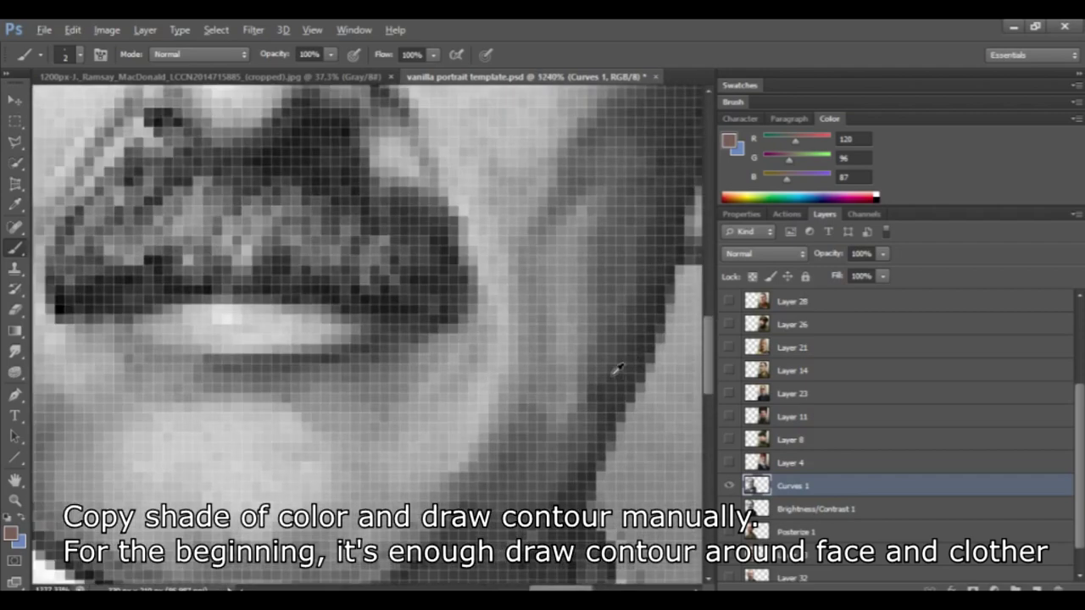
pyautogui.keyDown('alt'); pyautogui.click(653, 348); pyautogui.keyUp('alt')
pyautogui.scroll(-5, 653, 347)
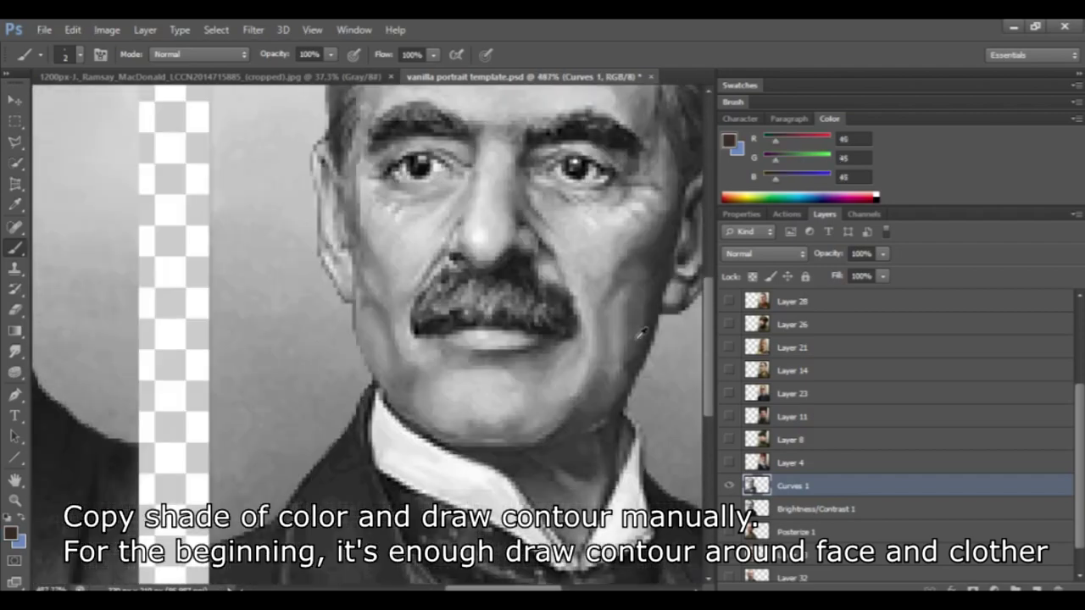
pyautogui.scroll(5, 237, 332)
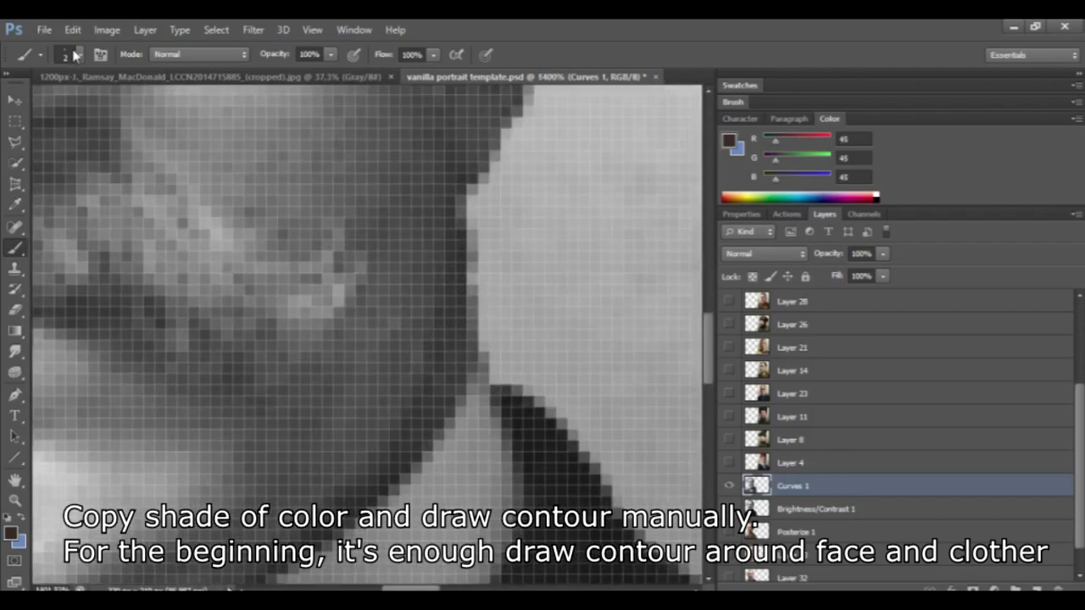
pyautogui.click(75, 55)
pyautogui.press('Return')
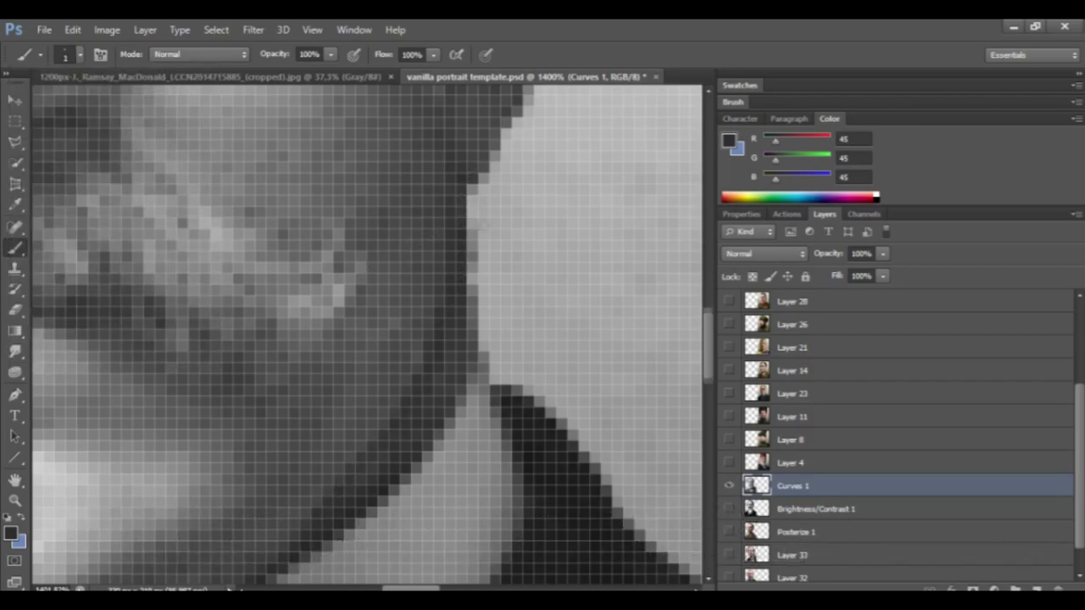
pyautogui.scroll(-8, 401, 257)
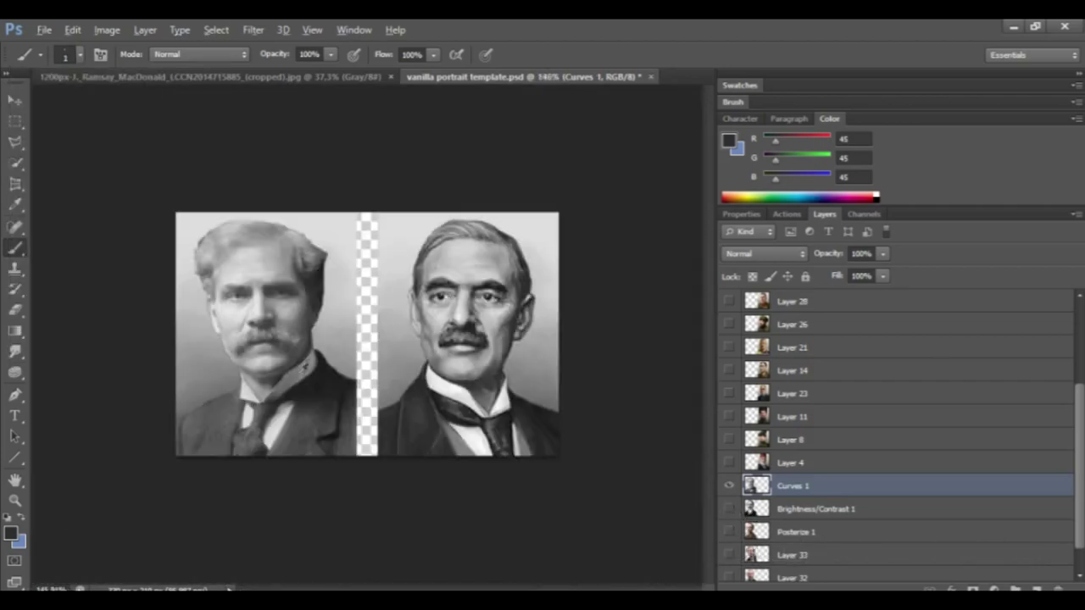
# Sample near-black (RGB 4) from the reference portrait's pupil and paint both pupils of the left portrait with it.
pyautogui.scroll(4, 457, 312)
pyautogui.scroll(-3, 483, 297)
pyautogui.scroll(8, 474, 283)
pyautogui.keyDown('alt'); pyautogui.click(545, 258); pyautogui.keyUp('alt')
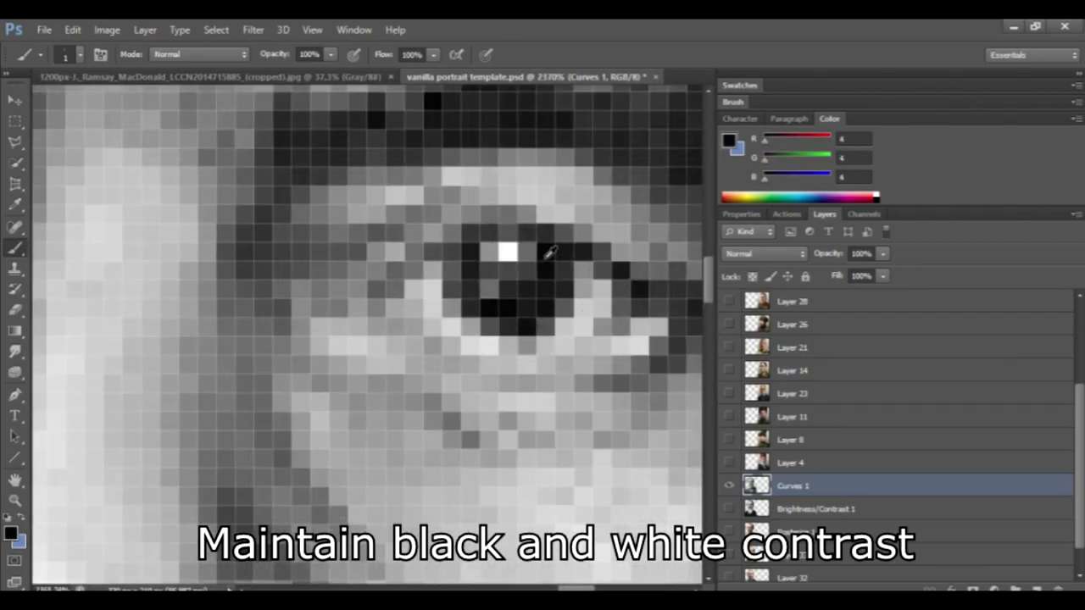
pyautogui.scroll(-5, 542, 259)
pyautogui.scroll(6, 97, 281)
pyautogui.moveTo(211, 307); pyautogui.dragTo(259, 356)
pyautogui.hotkey('ctrl', 'z')
pyautogui.scroll(-5, 212, 331)
pyautogui.scroll(2, 505, 304)
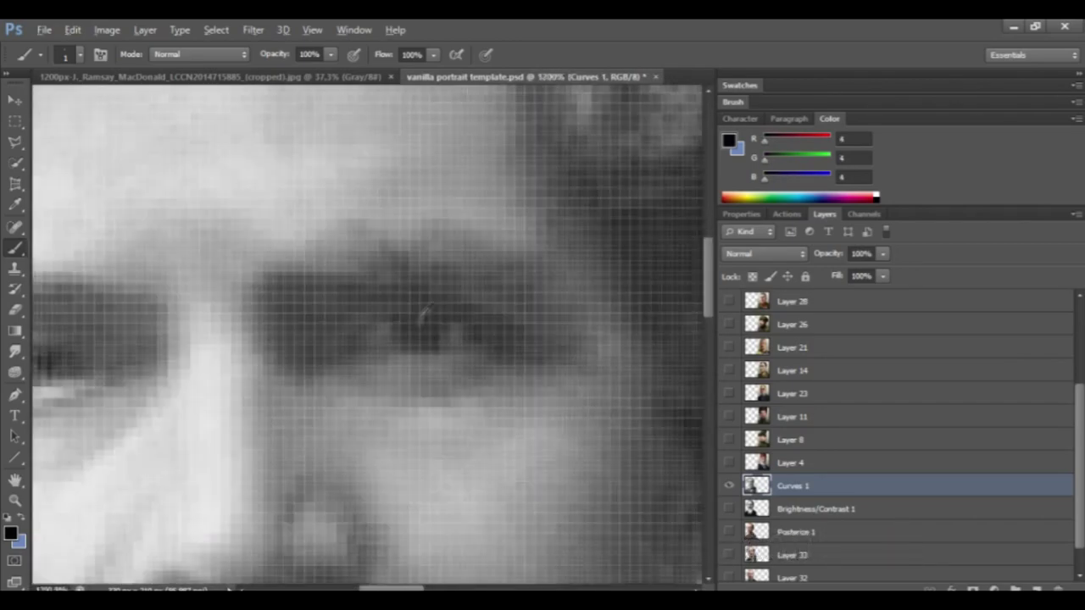
pyautogui.scroll(3, 506, 300)
pyautogui.scroll(-5, 483, 346)
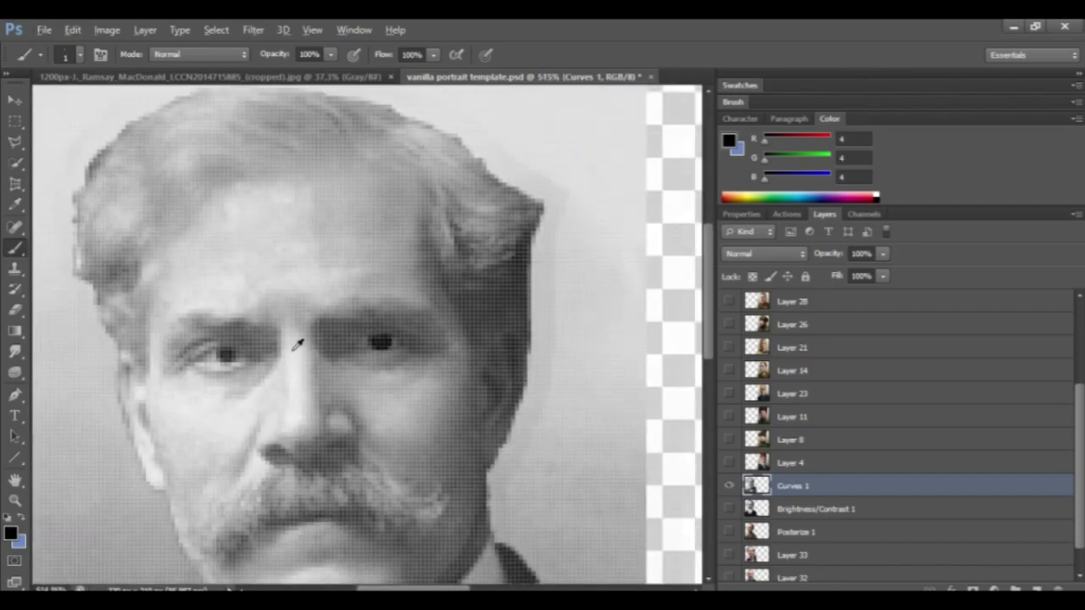
# Paint a light reflection and gray iris pixels into the black pupil of the left portrait's shadowed eye.
pyautogui.scroll(5, 526, 339)
pyautogui.scroll(-5, 417, 324)
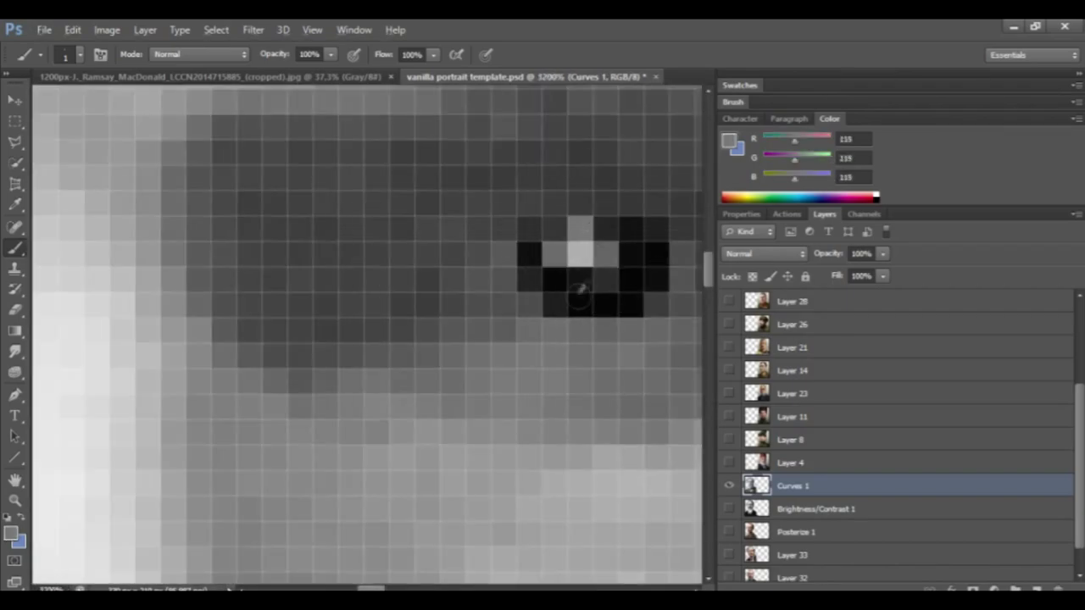
pyautogui.keyDown('alt'); pyautogui.click(580, 291); pyautogui.keyUp('alt')
pyautogui.moveTo(606, 253); pyautogui.dragTo(607, 279)
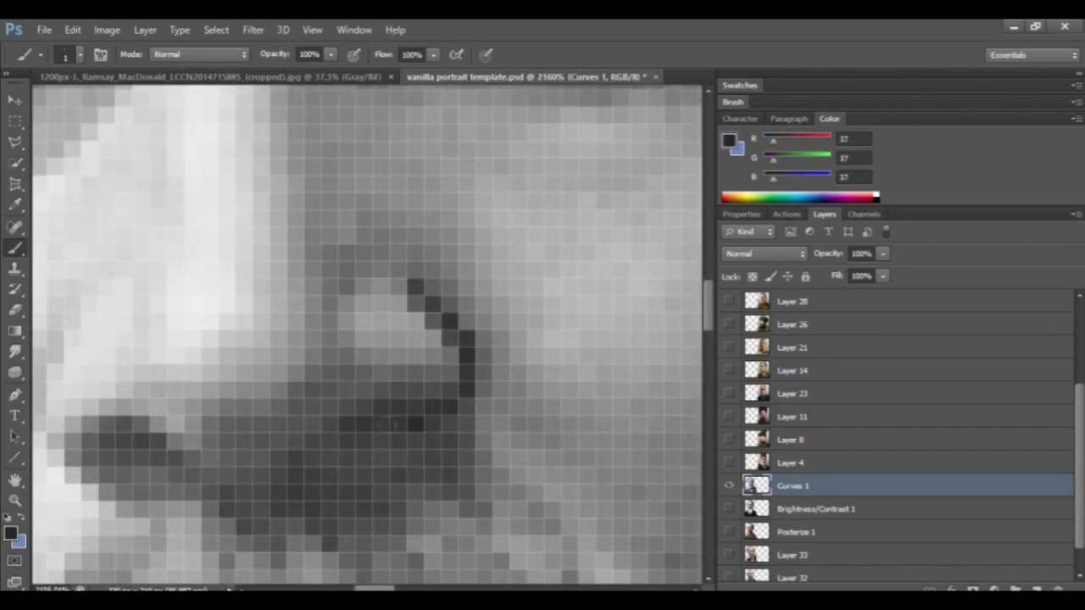
# Outline the left portrait's nostrils and underside of the nose in dark gray (RGB 37) and its nose creases in gray (RGB 87).
pyautogui.moveTo(396, 425)
pyautogui.mouseDown()
pyautogui.moveTo(187, 475)
pyautogui.moveTo(100, 420)
pyautogui.mouseUp()
pyautogui.moveTo(297, 184); pyautogui.dragTo(346, 343)
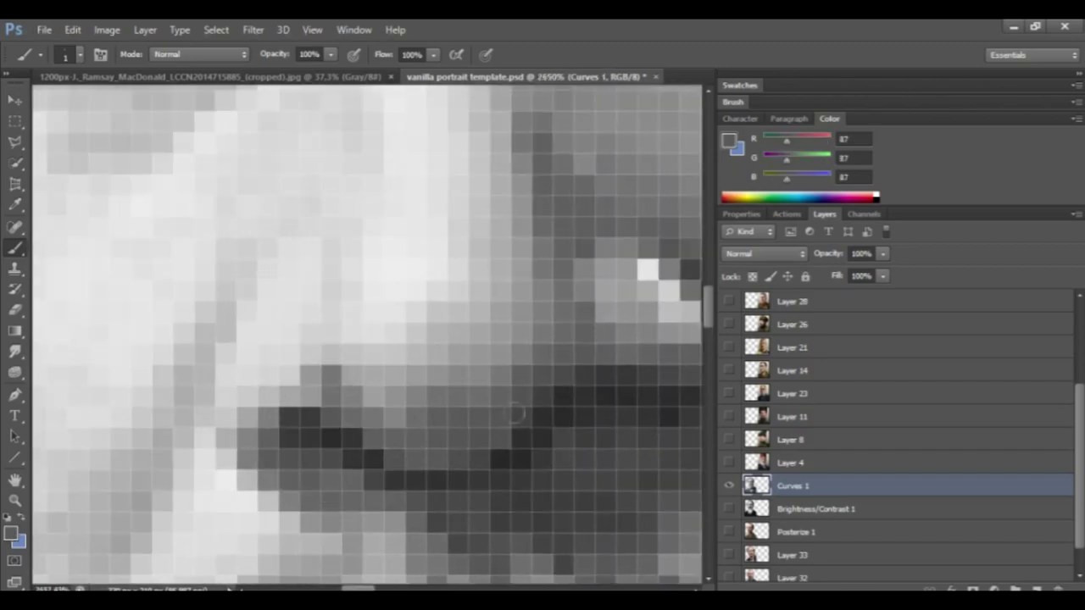
pyautogui.moveTo(328, 310); pyautogui.dragTo(293, 380)
pyautogui.moveTo(204, 354); pyautogui.dragTo(121, 544)
pyautogui.moveTo(197, 397); pyautogui.dragTo(227, 439)
pyautogui.scroll(-15, 322, 313)
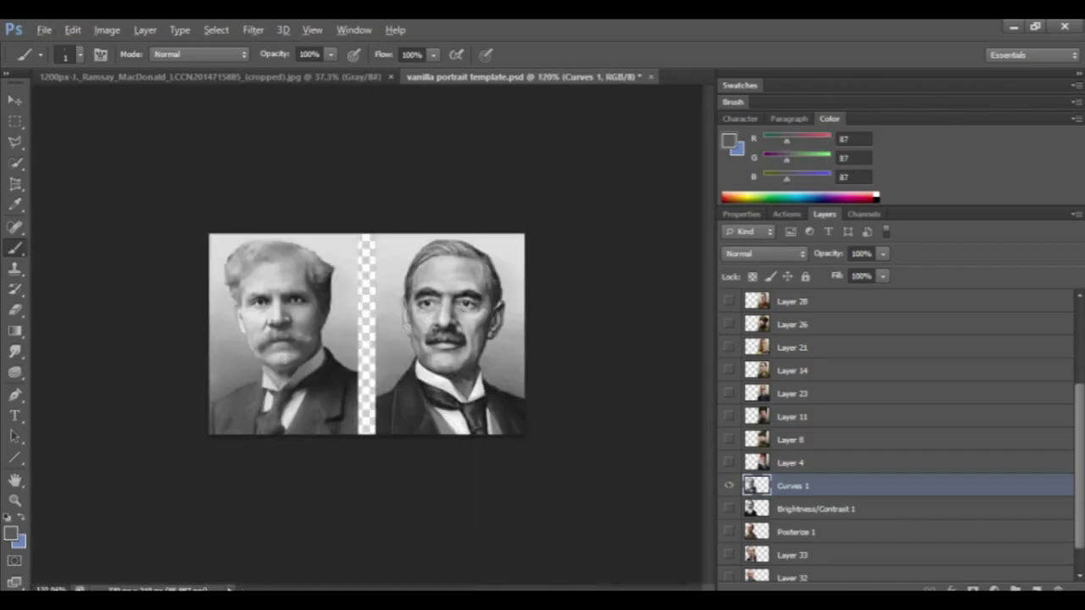
# Paint a dark gray (RGB 37) chin fold above the left portrait's jawline and blend the lighter band between them with RGB 70.
pyautogui.scroll(5, 337, 315)
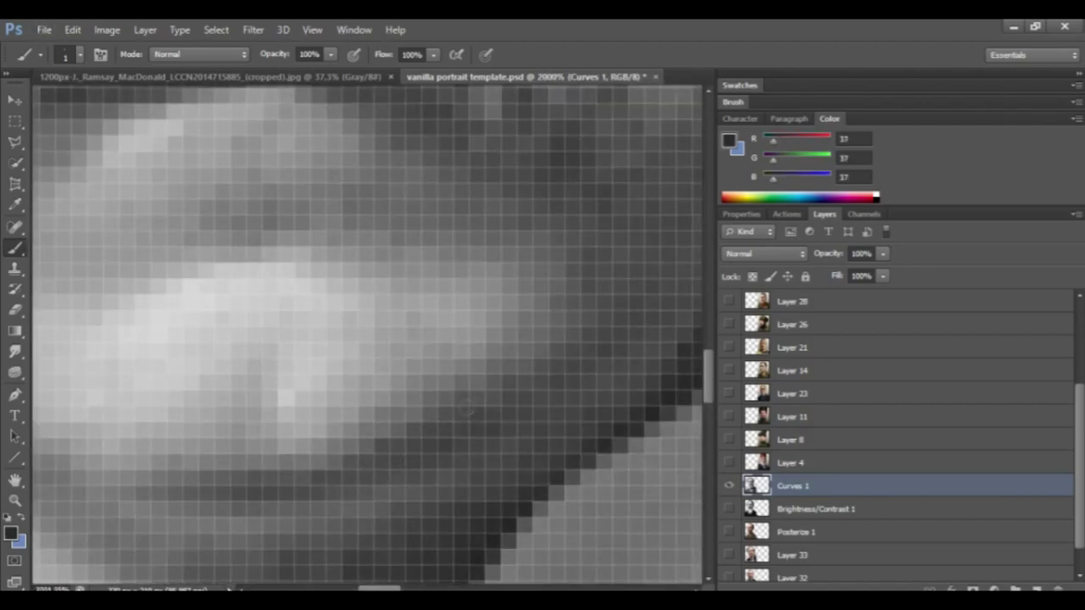
pyautogui.moveTo(467, 411)
pyautogui.mouseDown()
pyautogui.moveTo(504, 385)
pyautogui.moveTo(576, 364)
pyautogui.mouseUp()
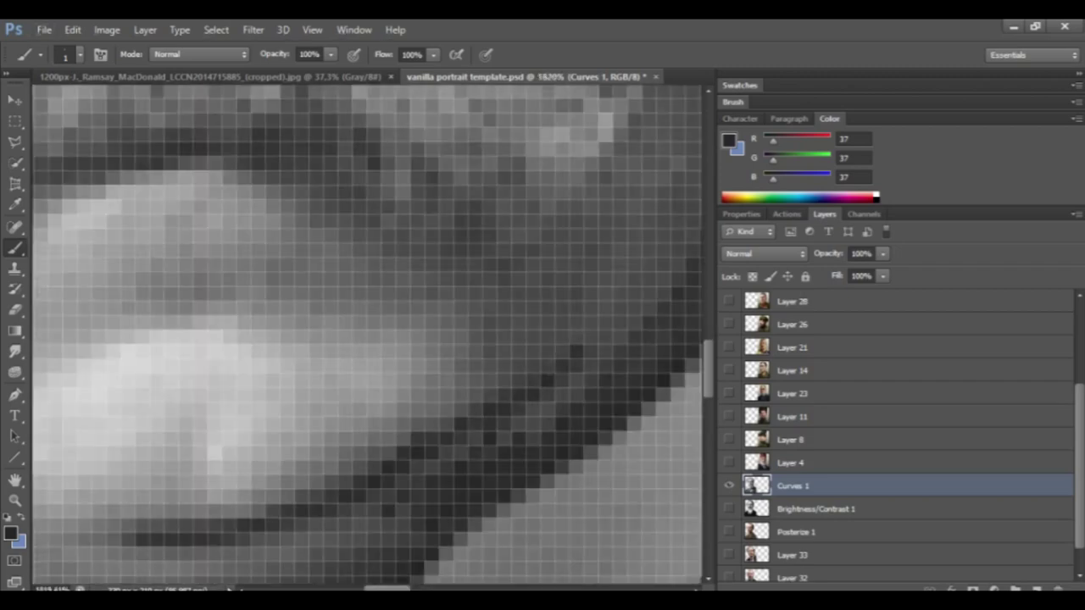
pyautogui.keyDown('alt'); pyautogui.click(388, 406); pyautogui.keyUp('alt')
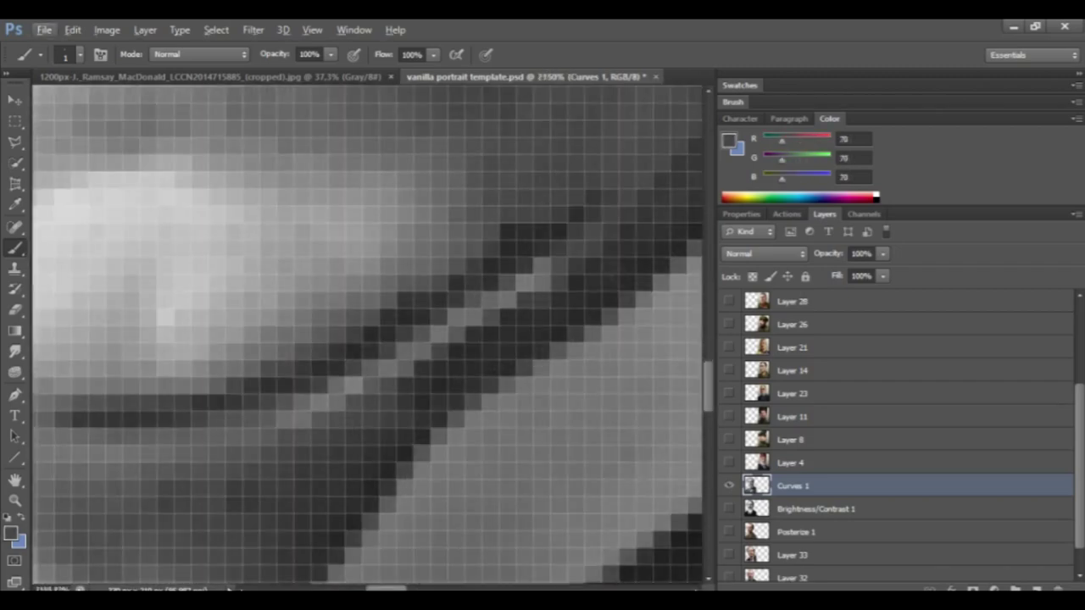
pyautogui.moveTo(508, 296)
pyautogui.mouseDown()
pyautogui.moveTo(472, 351)
pyautogui.moveTo(465, 326)
pyautogui.mouseUp()
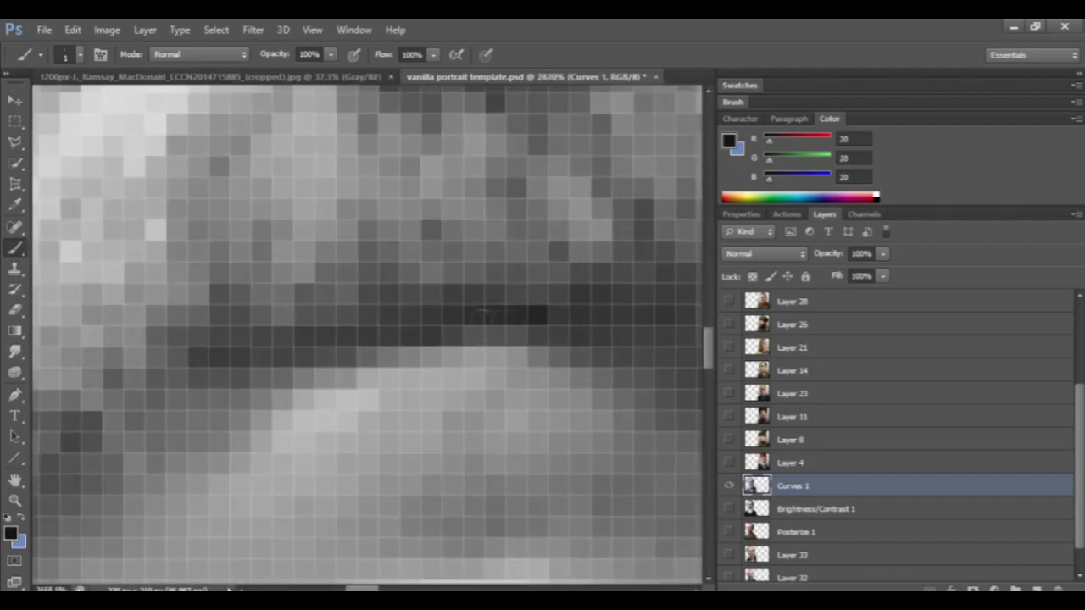
# Draw the left portrait's mouth line under the mustache in near-black (RGB 20) and extend its shaded corners with dark gray.
pyautogui.moveTo(297, 334); pyautogui.dragTo(644, 315)
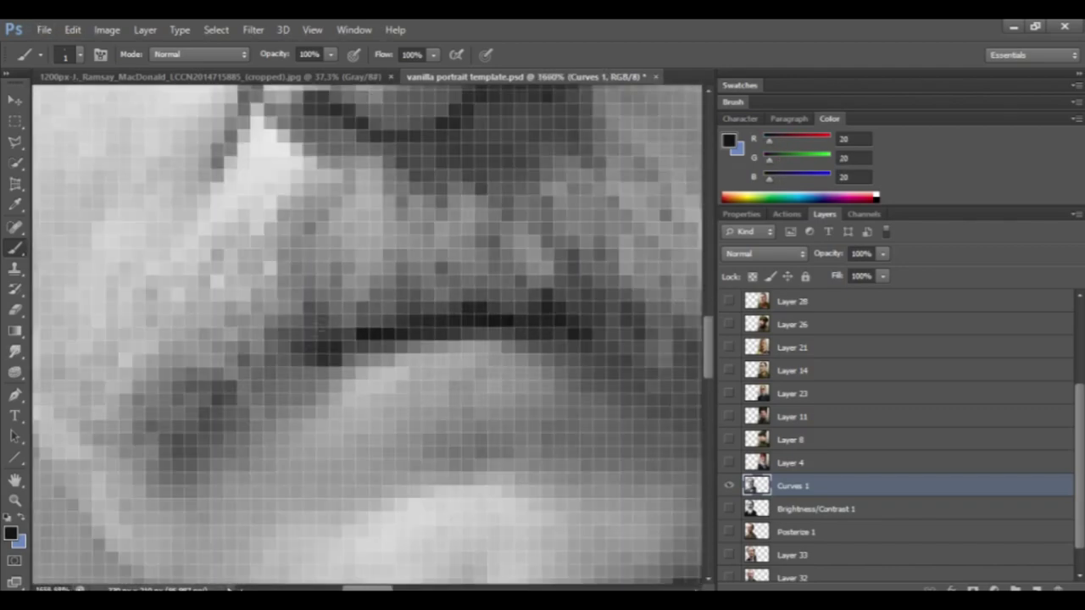
pyautogui.moveTo(330, 335); pyautogui.dragTo(182, 405)
pyautogui.moveTo(182, 405); pyautogui.dragTo(191, 436)
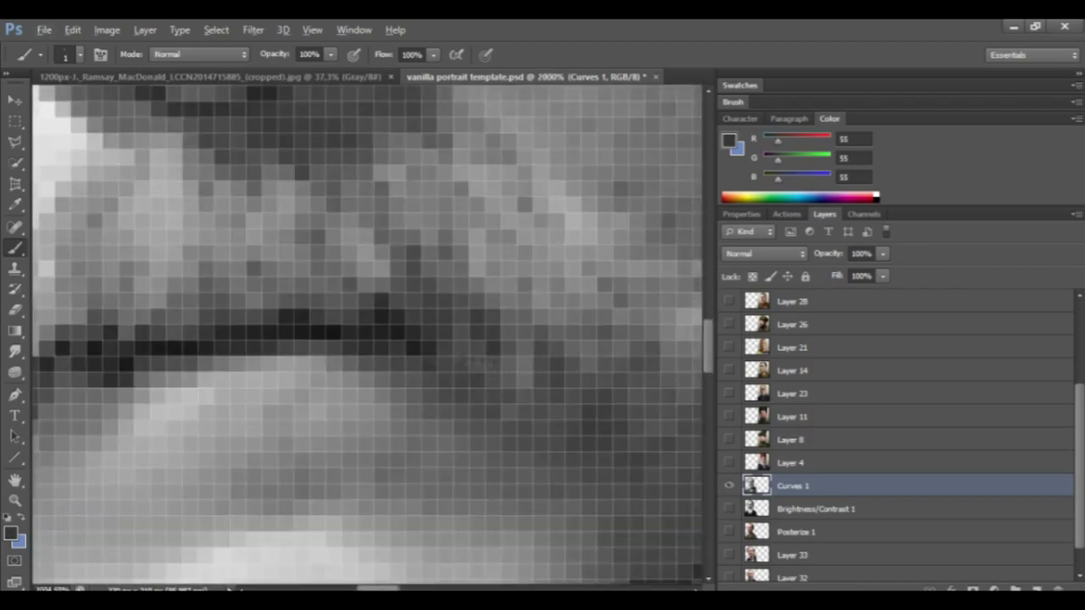
pyautogui.moveTo(409, 290); pyautogui.dragTo(576, 407)
pyautogui.moveTo(576, 406); pyautogui.dragTo(644, 434)
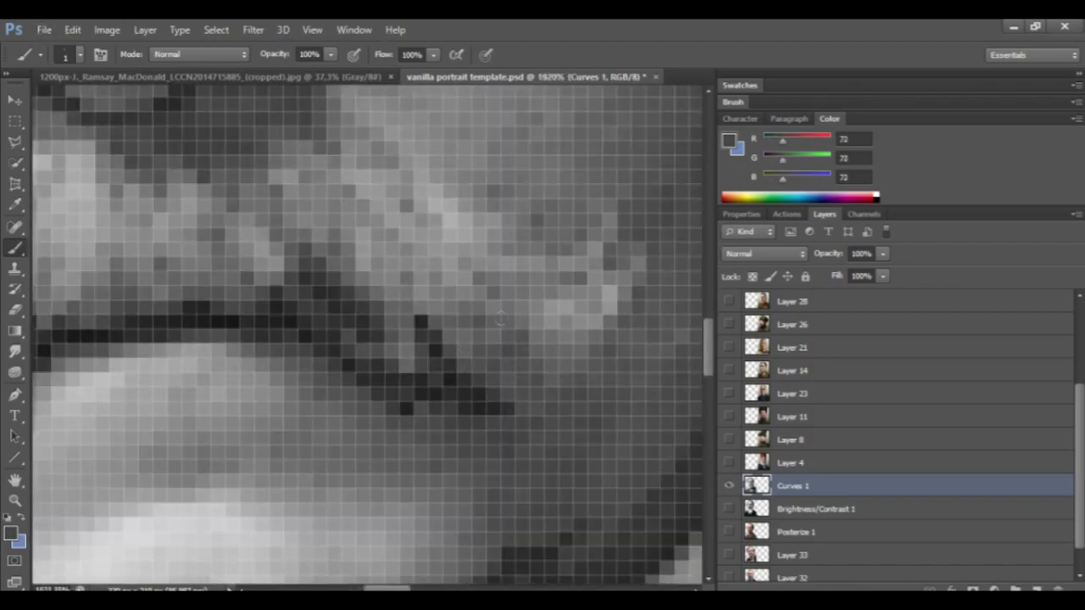
# Define the mustache's curled tip on the shadowed cheek with dark edge pixels and light gray (RGB 152) hair strands.
pyautogui.moveTo(568, 379); pyautogui.dragTo(638, 292)
pyautogui.moveTo(624, 221)
pyautogui.mouseDown()
pyautogui.moveTo(580, 264)
pyautogui.moveTo(638, 249)
pyautogui.mouseUp()
pyautogui.keyDown('alt'); pyautogui.click(610, 290); pyautogui.keyUp('alt')
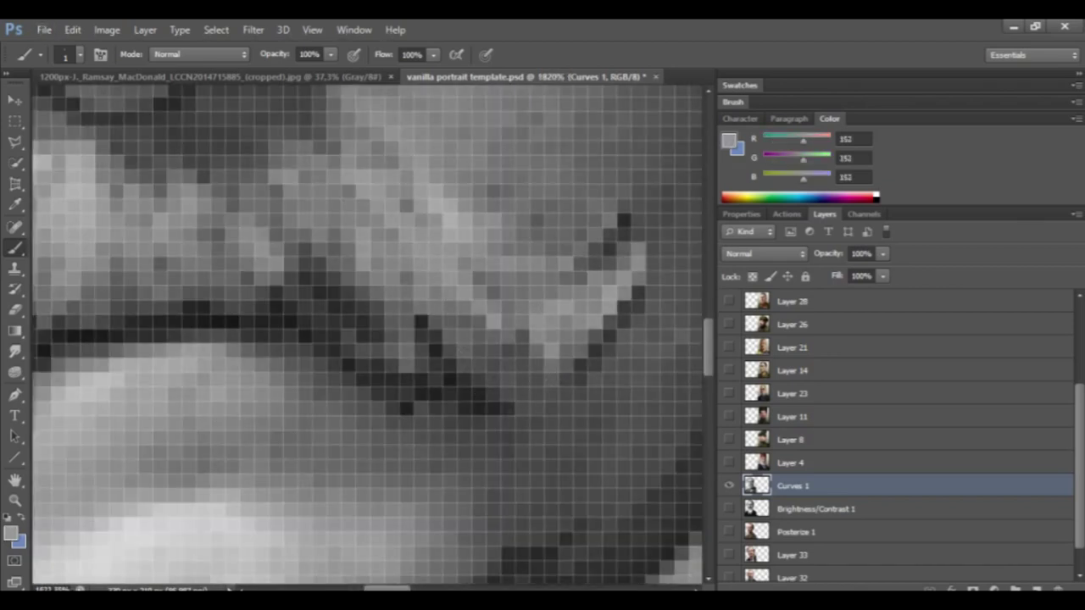
pyautogui.moveTo(418, 320); pyautogui.dragTo(491, 381)
pyautogui.keyDown('alt'); pyautogui.click(436, 376); pyautogui.keyUp('alt')
pyautogui.scroll(-5, 182, 344)
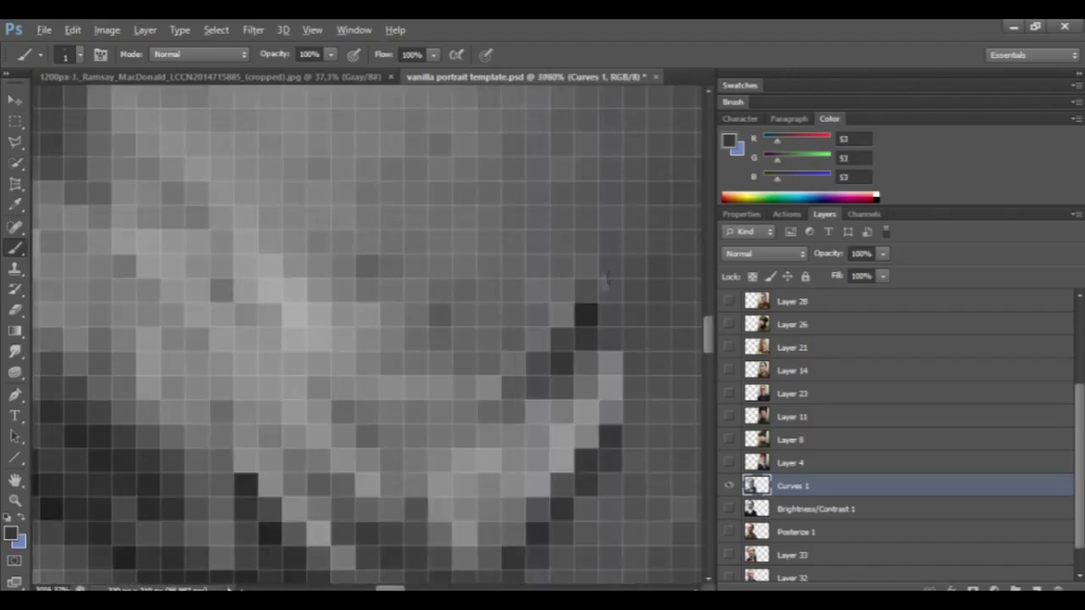
pyautogui.scroll(-10, 607, 281)
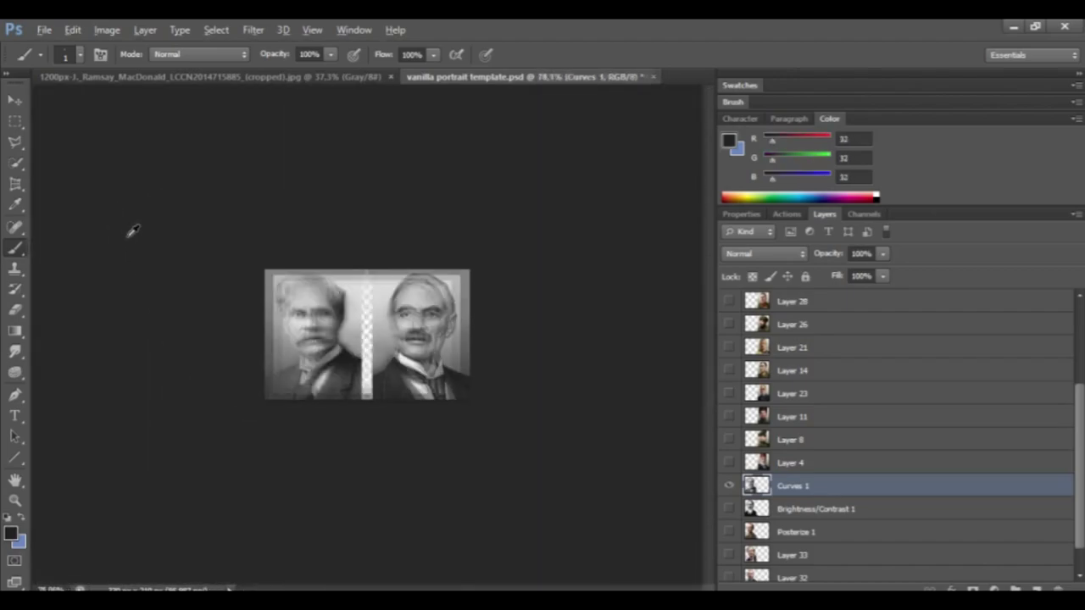
# Smooth the shading of the left portrait's lit cheek beside the ear and nose fold with sampled light grays such as RGB 176 and 162.
pyautogui.scroll(8, 170, 254)
pyautogui.keyDown('alt'); pyautogui.click(206, 325); pyautogui.keyUp('alt')
pyautogui.scroll(3, 206, 323)
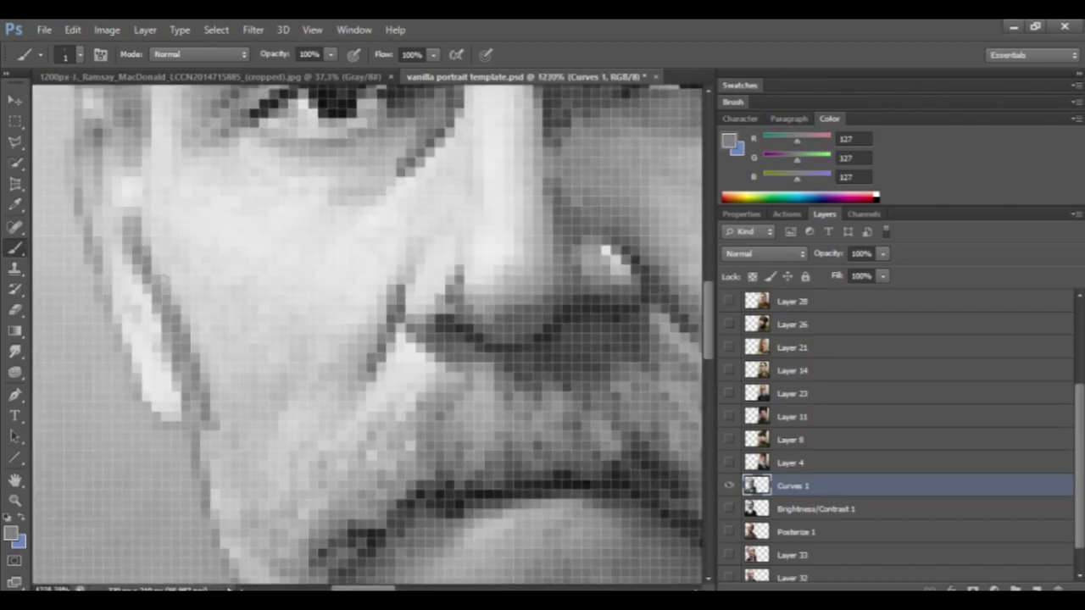
pyautogui.keyDown('alt'); pyautogui.click(188, 340); pyautogui.keyUp('alt')
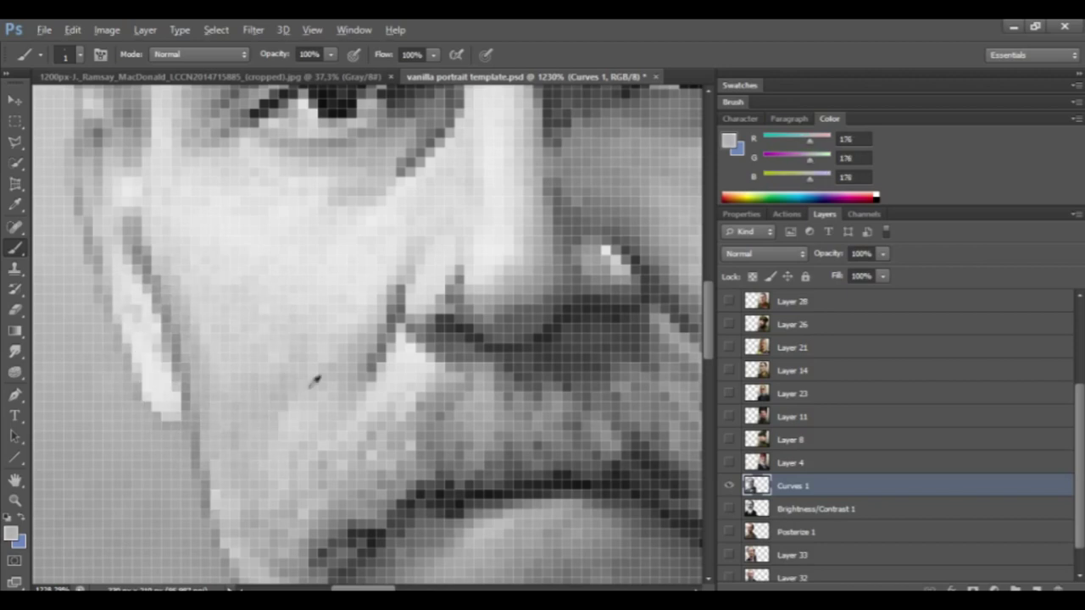
pyautogui.keyDown('alt'); pyautogui.click(335, 417); pyautogui.keyUp('alt')
pyautogui.keyDown('alt'); pyautogui.click(172, 284); pyautogui.keyUp('alt')
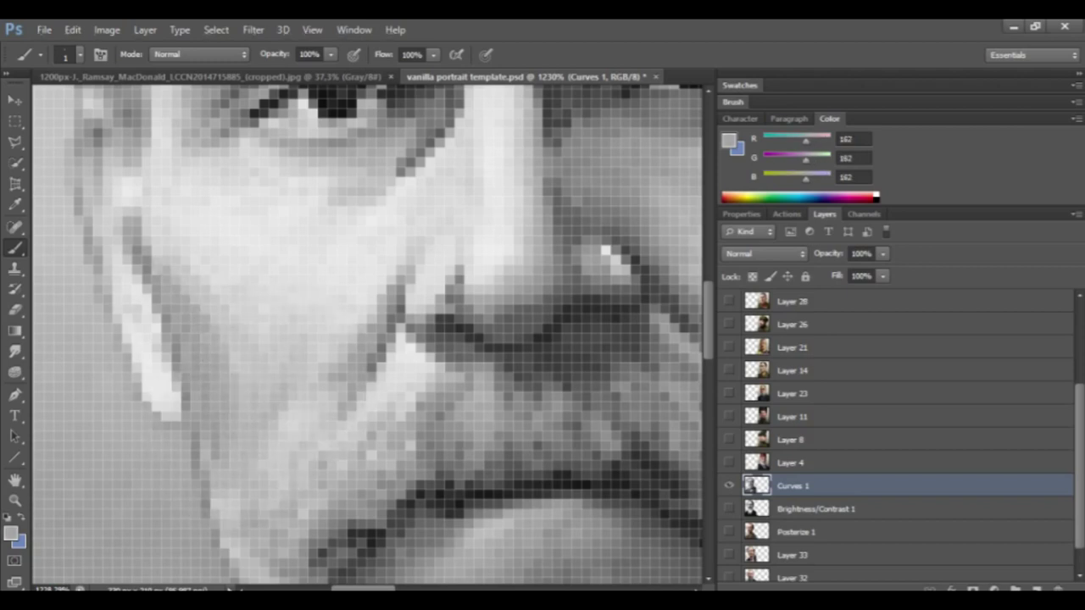
pyautogui.scroll(-1, 543, 449)
pyautogui.scroll(2, 421, 227)
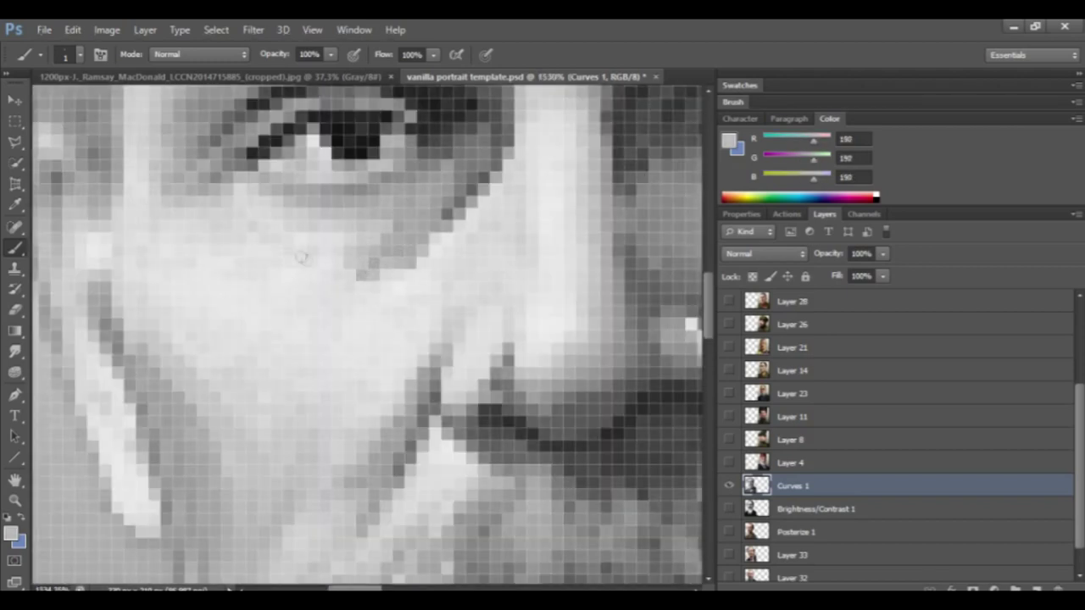
# Shade the lit side of the left portrait's nose between the eye corner and nostril with sampled grays such as RGB 175 and 164.
pyautogui.scroll(-5, 154, 230)
pyautogui.scroll(5, 246, 286)
pyautogui.keyDown('alt'); pyautogui.click(579, 277); pyautogui.keyUp('alt')
pyautogui.moveTo(501, 300); pyautogui.dragTo(430, 312)
pyautogui.keyDown('alt'); pyautogui.click(458, 331); pyautogui.keyUp('alt')
pyautogui.scroll(-8, 464, 323)
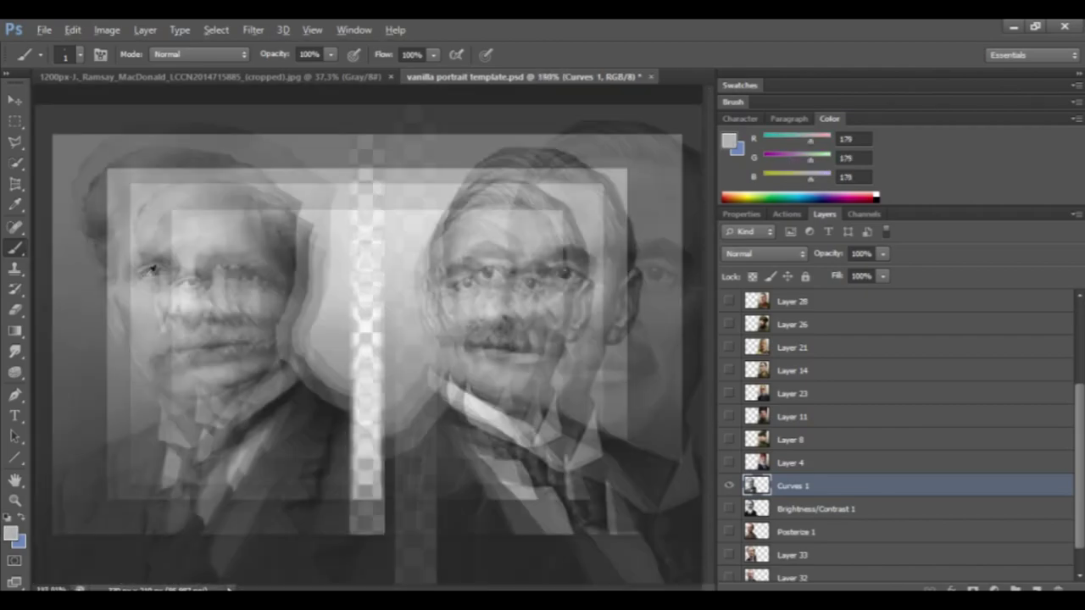
pyautogui.scroll(8, 288, 305)
pyautogui.keyDown('alt'); pyautogui.click(289, 305); pyautogui.keyUp('alt')
pyautogui.keyDown('alt'); pyautogui.click(391, 201); pyautogui.keyUp('alt')
pyautogui.moveTo(393, 204)
pyautogui.mouseDown()
pyautogui.moveTo(356, 292)
pyautogui.moveTo(400, 316)
pyautogui.mouseUp()
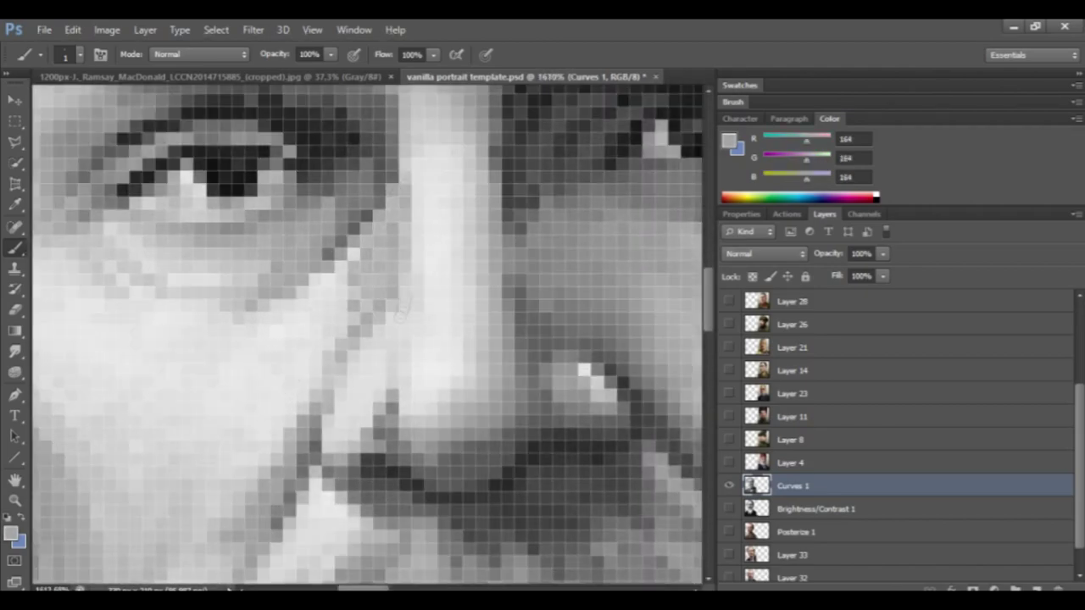
# Paint a short frown crease between the left portrait's brows with mid gray (RGB 114).
pyautogui.scroll(-8, 367, 331)
pyautogui.scroll(8, 282, 275)
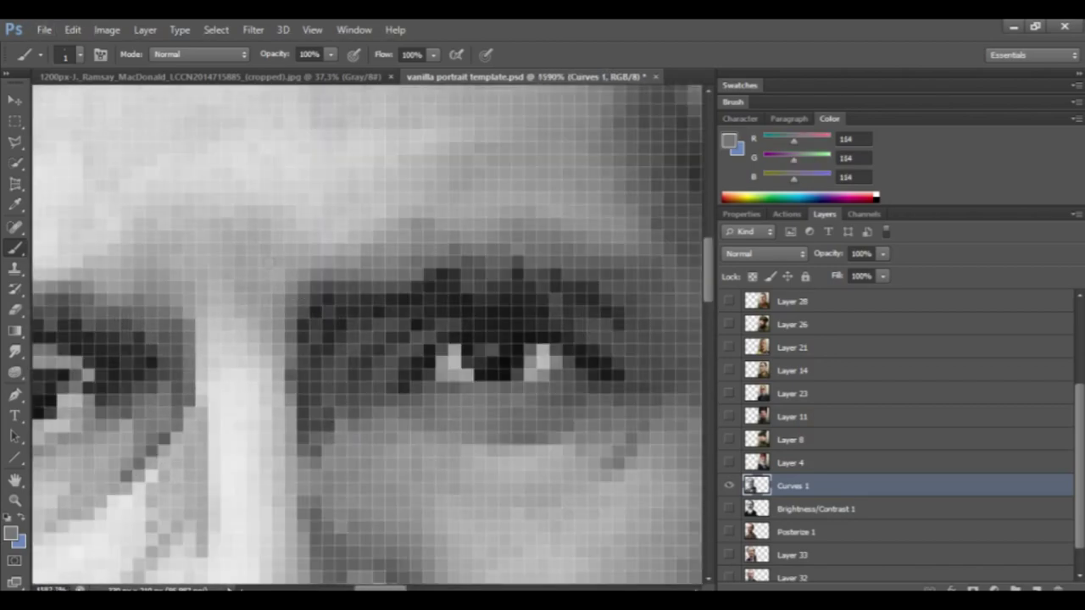
pyautogui.scroll(-8, 253, 299)
pyautogui.click(15, 352)
pyautogui.scroll(5, 419, 382)
pyautogui.scroll(-8, 419, 382)
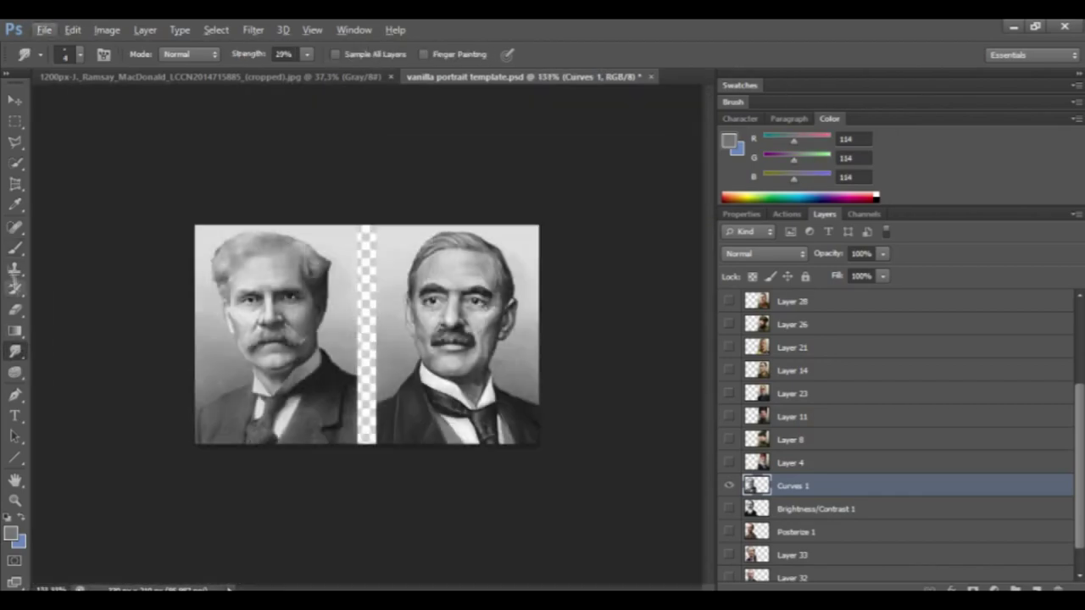
# Brighten the tip and bridge of the left portrait's nose with sampled light grays such as RGB 208 and 187.
pyautogui.click(14, 247)
pyautogui.scroll(8, 550, 272)
pyautogui.keyDown('alt'); pyautogui.click(549, 273); pyautogui.keyUp('alt')
pyautogui.scroll(4, 380, 337)
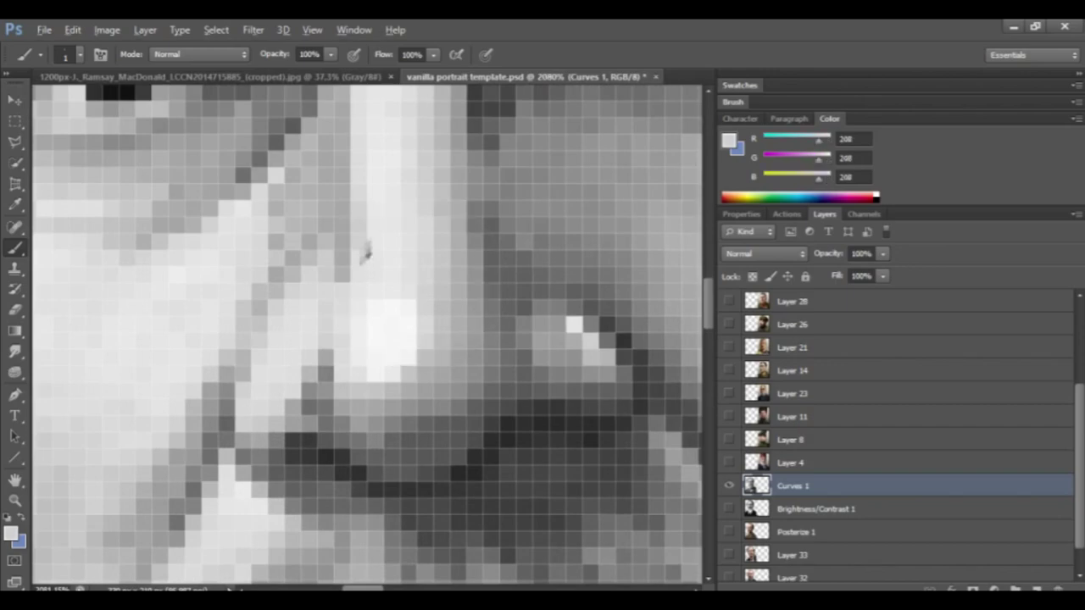
pyautogui.scroll(3, 411, 339)
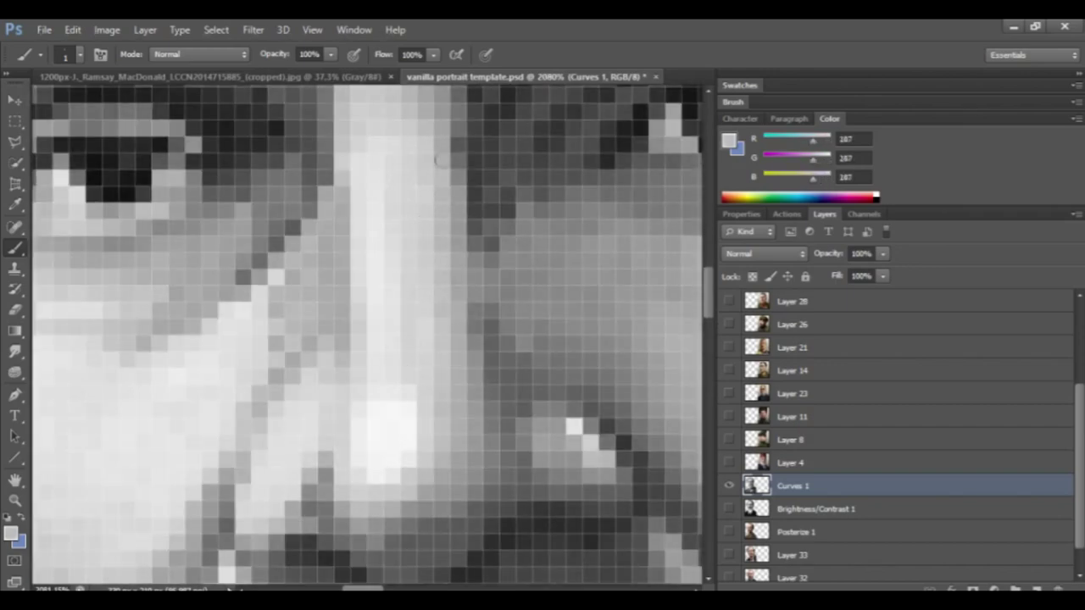
# Smooth the contrasting areas of the left portrait's lit cheek and nose with the Smudge tool at 29% strength.
pyautogui.scroll(-10, 339, 436)
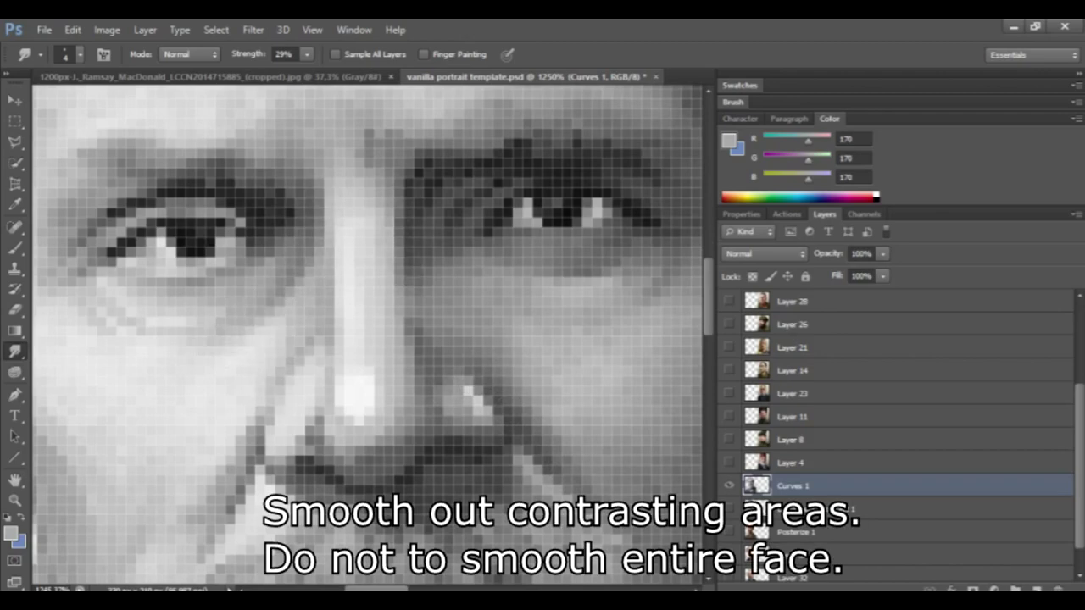
pyautogui.hscroll(-3, 512, 173)
pyautogui.scroll(-2, 364, 331)
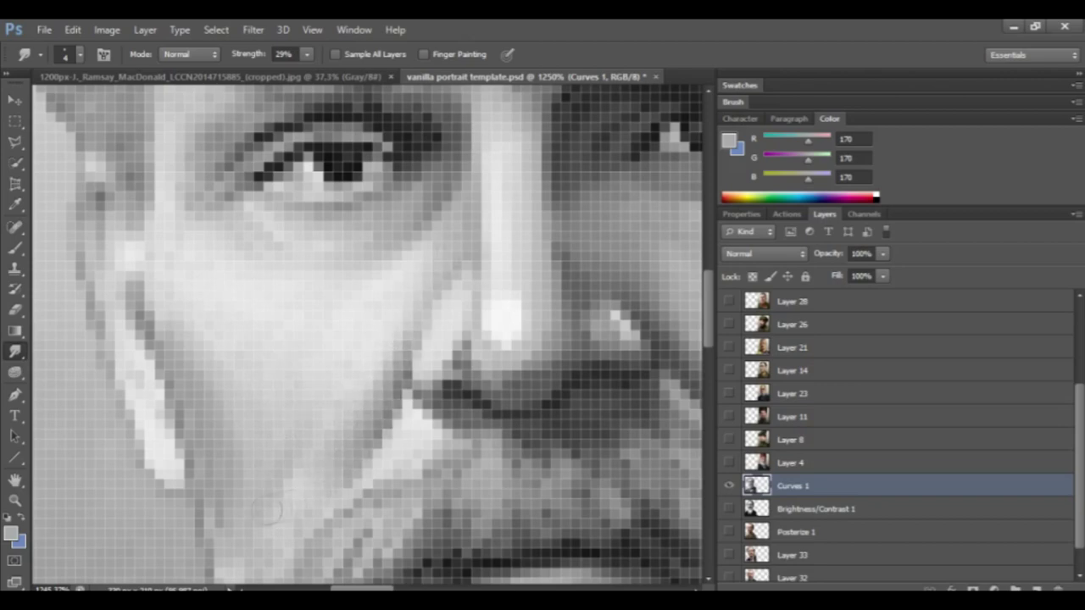
pyautogui.scroll(-2, 197, 443)
pyautogui.scroll(-2, 219, 462)
pyautogui.scroll(1, 298, 428)
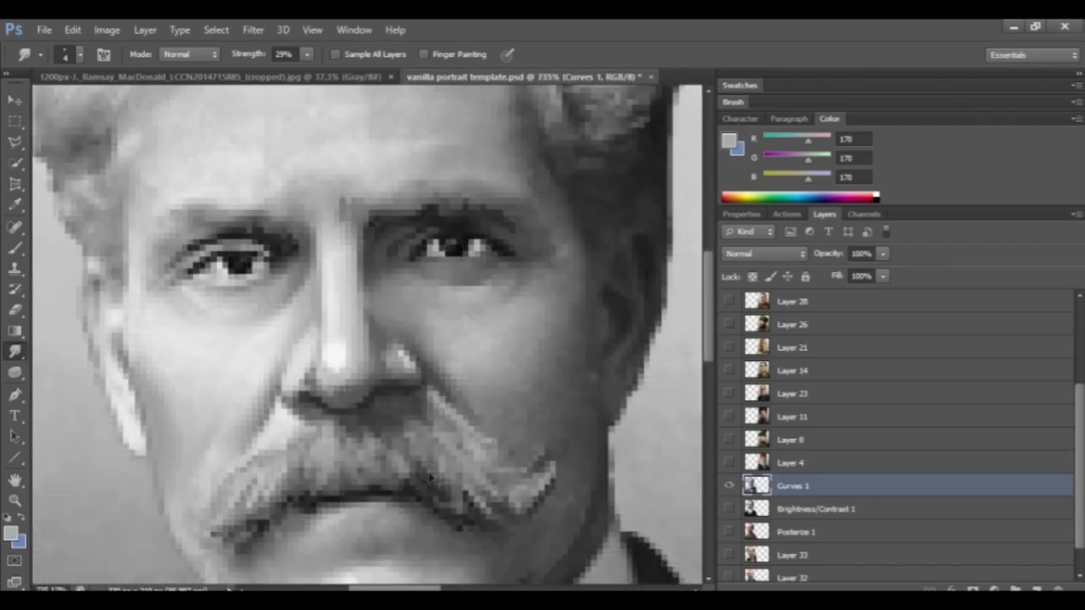
# Smudge the left portrait's shaded cheek, chin and the area below the mouth into softer transitions.
pyautogui.scroll(-2, 331, 509)
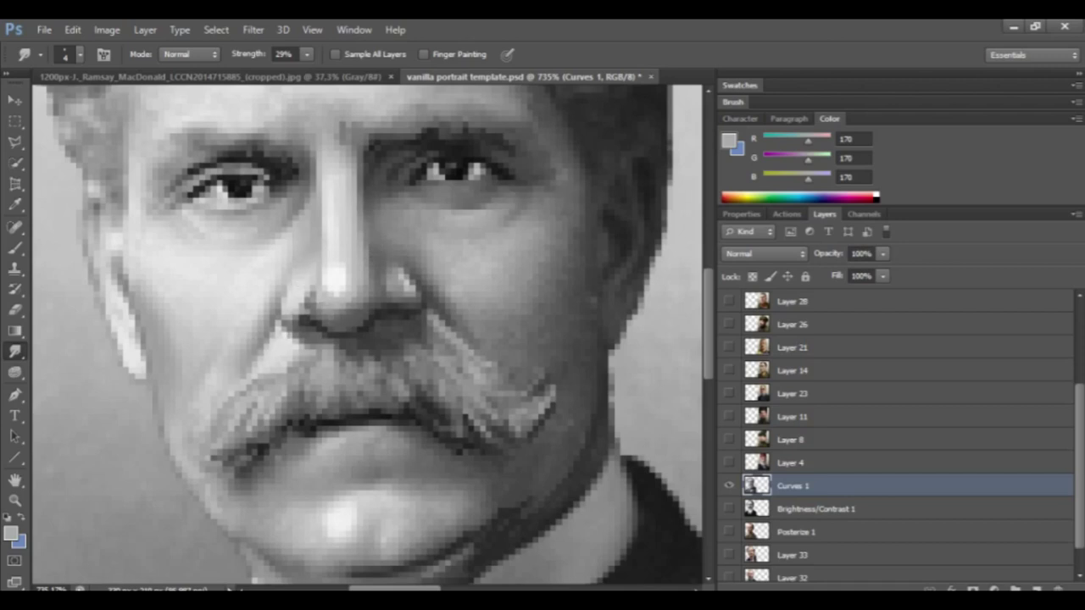
pyautogui.scroll(-2, 512, 490)
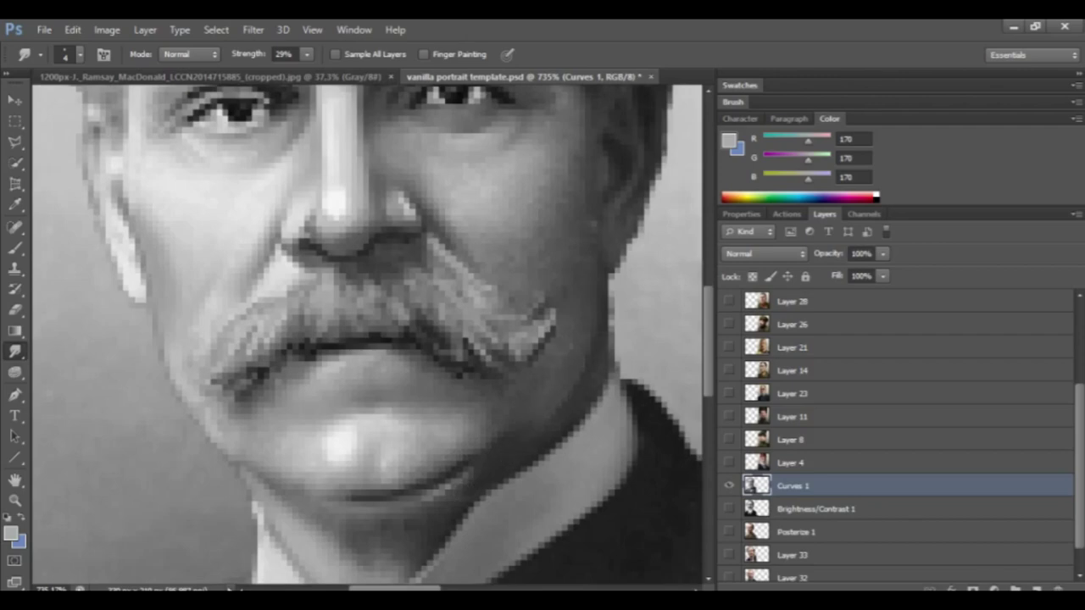
pyautogui.scroll(-5, 259, 402)
pyautogui.scroll(6, 300, 402)
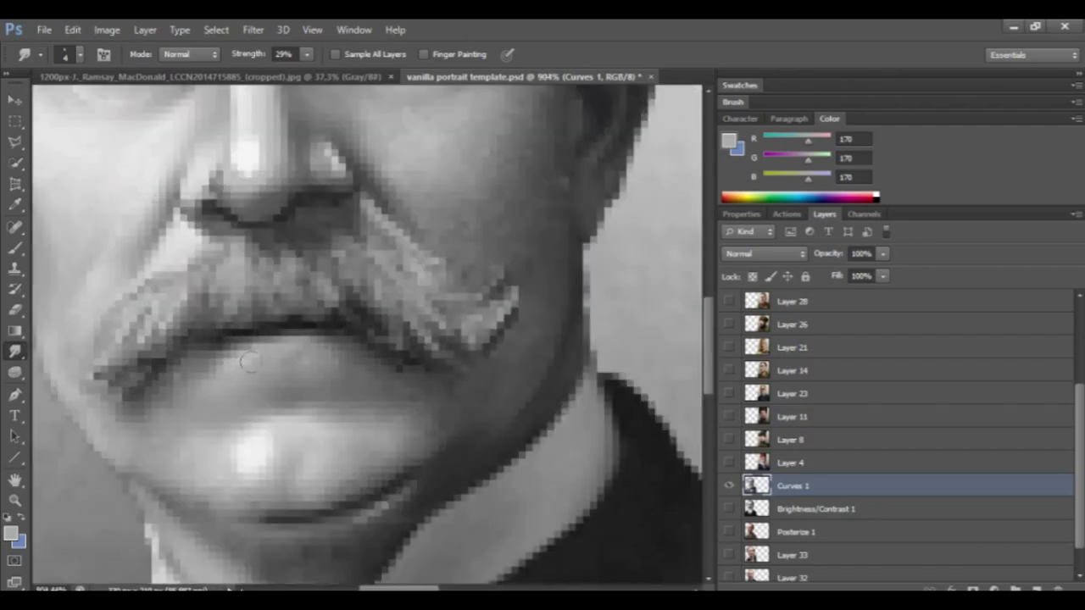
pyautogui.scroll(-6, 250, 362)
pyautogui.scroll(6, 286, 315)
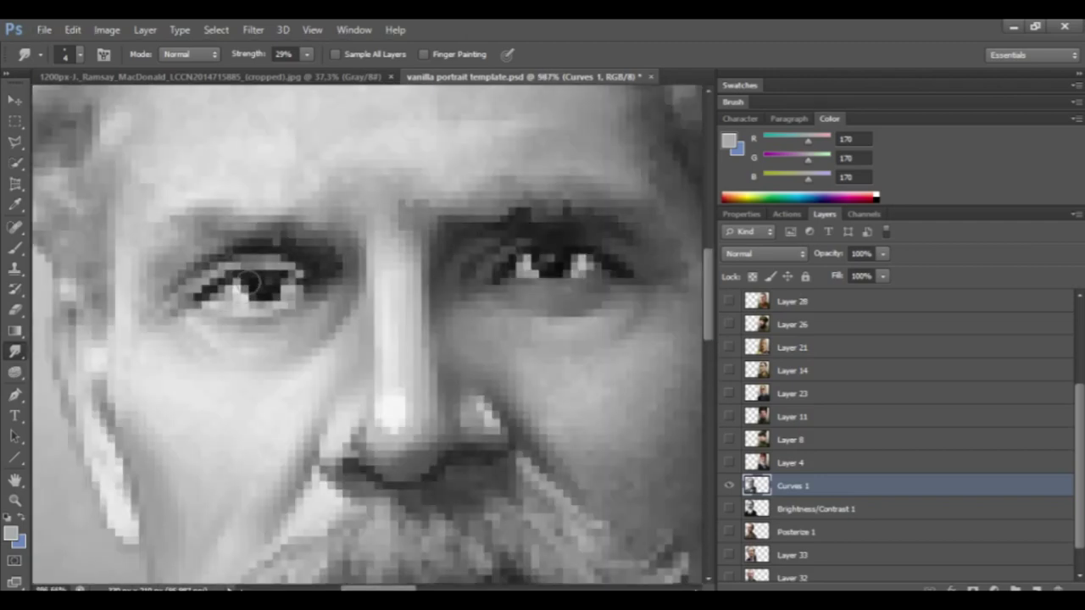
pyautogui.scroll(-7, 215, 309)
pyautogui.scroll(5, 242, 409)
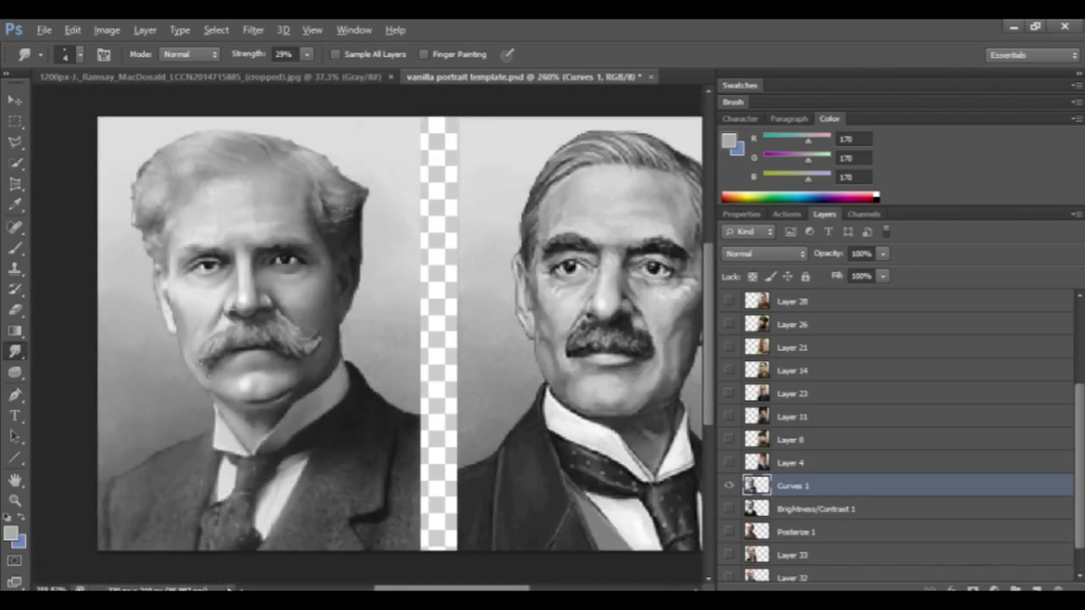
# Sample the right portrait's lip highlight (RGB 218) and paint a light edge along the left portrait's lower lip, blending it with RGB 167.
pyautogui.scroll(-3, 209, 370)
pyautogui.scroll(7, 585, 365)
pyautogui.press('b')
pyautogui.keyDown('alt'); pyautogui.click(574, 371); pyautogui.keyUp('alt')
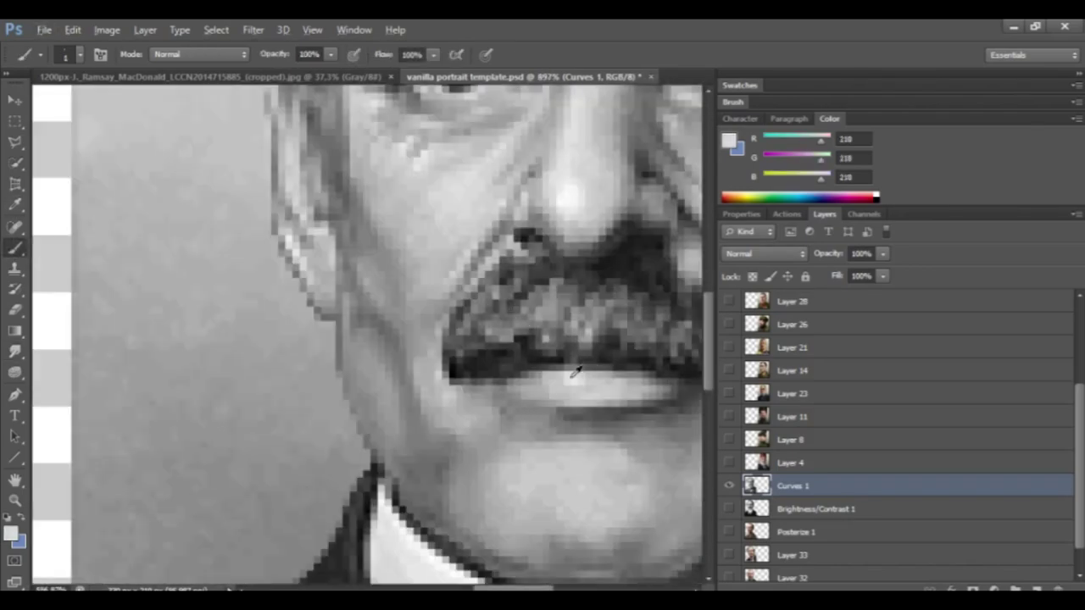
pyautogui.scroll(5, 574, 371)
pyautogui.moveTo(407, 378); pyautogui.dragTo(256, 415)
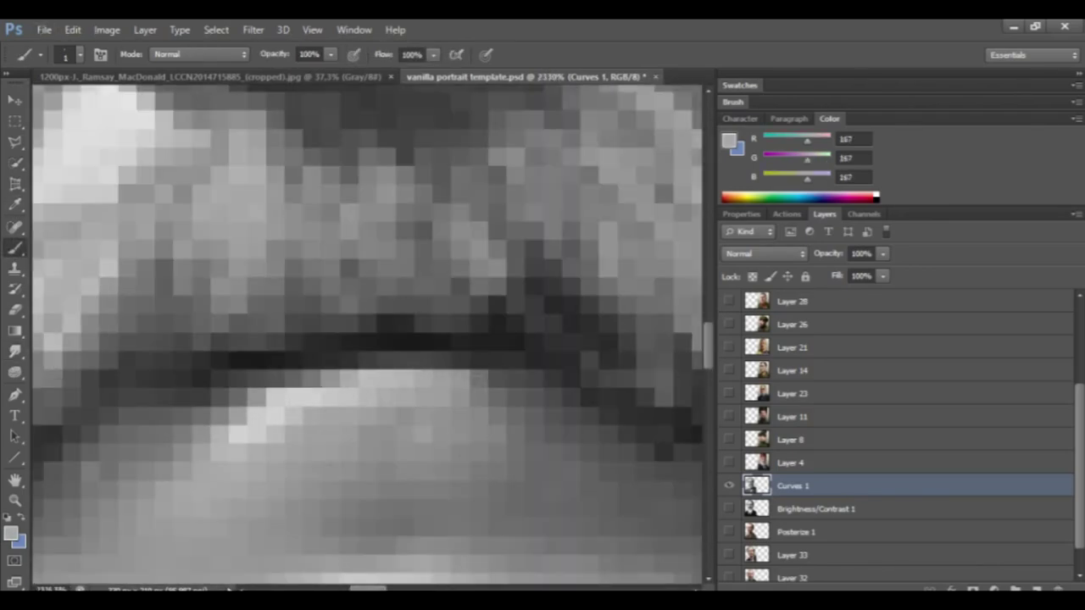
pyautogui.press('r')
pyautogui.scroll(-10, 251, 436)
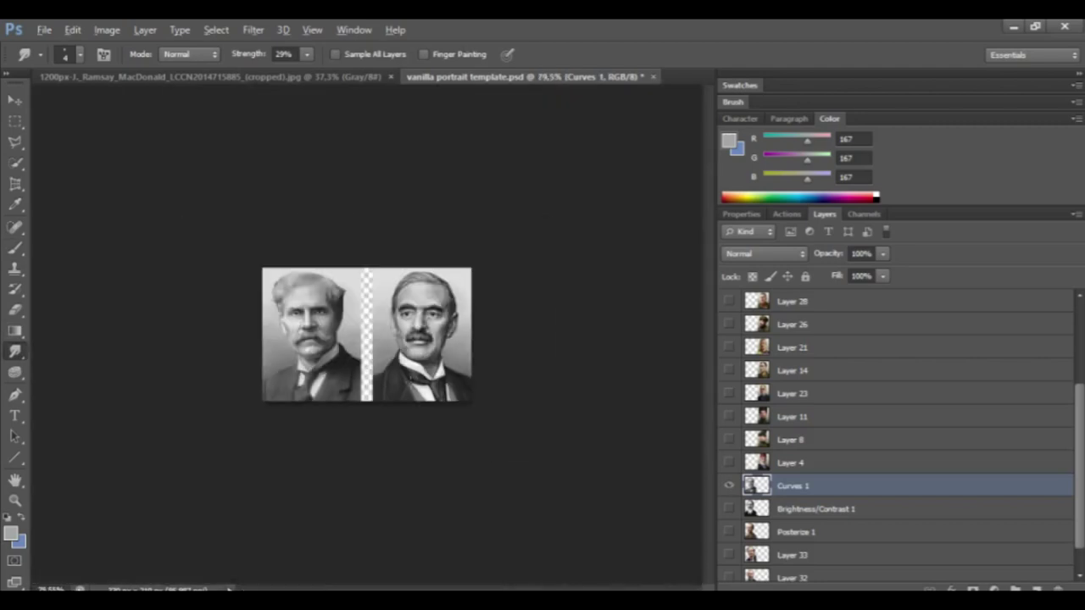
# Darken the selected figure in the left portrait with the Burn tool, using a 27 px brush, Midtones range and 21% exposure.
pyautogui.rightClick(17, 355)
pyautogui.rightClick(16, 373)
pyautogui.click(53, 387)
pyautogui.click(81, 54)
pyautogui.click(43, 110)
pyautogui.click(331, 157)
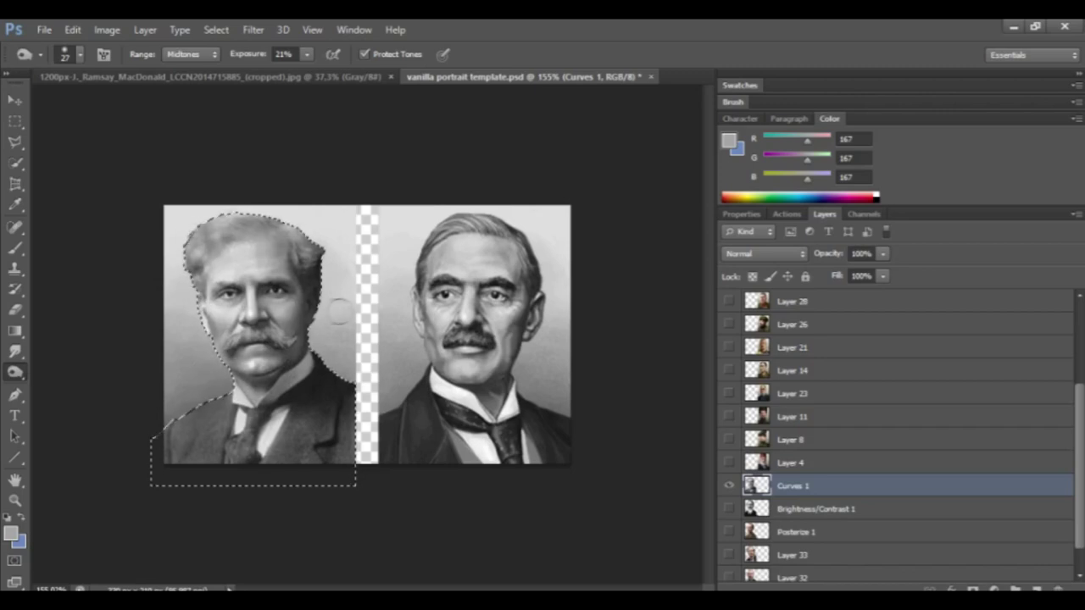
pyautogui.scroll(-4, 203, 347)
# Soften the shading inside the left figure's selection with the Smudge tool at 29% strength.
pyautogui.scroll(13, 140, 262)
pyautogui.click(15, 352)
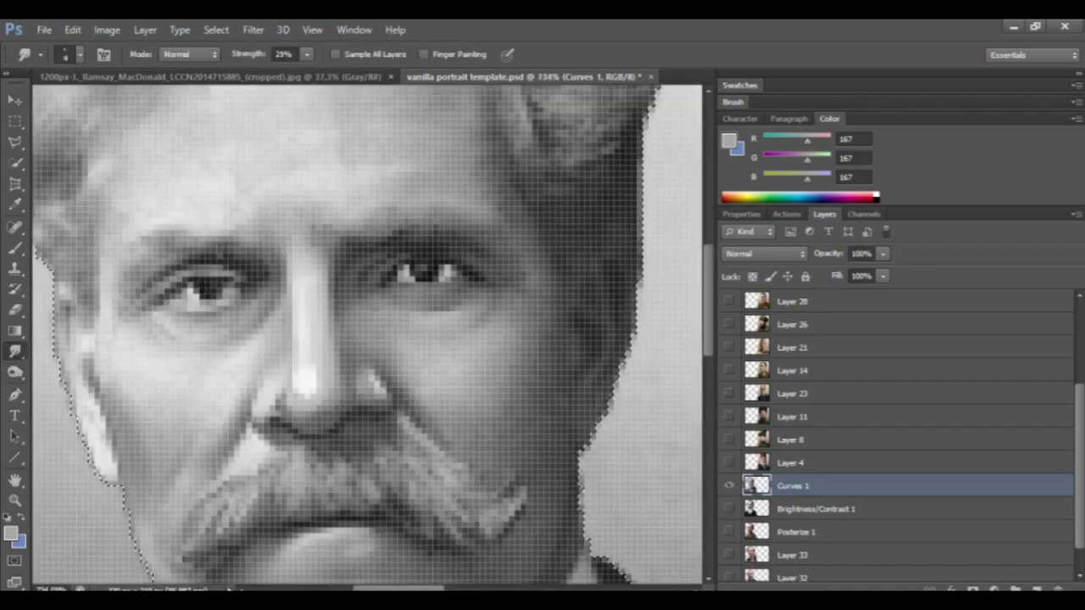
pyautogui.scroll(-3, 243, 259)
pyautogui.scroll(-3, 242, 259)
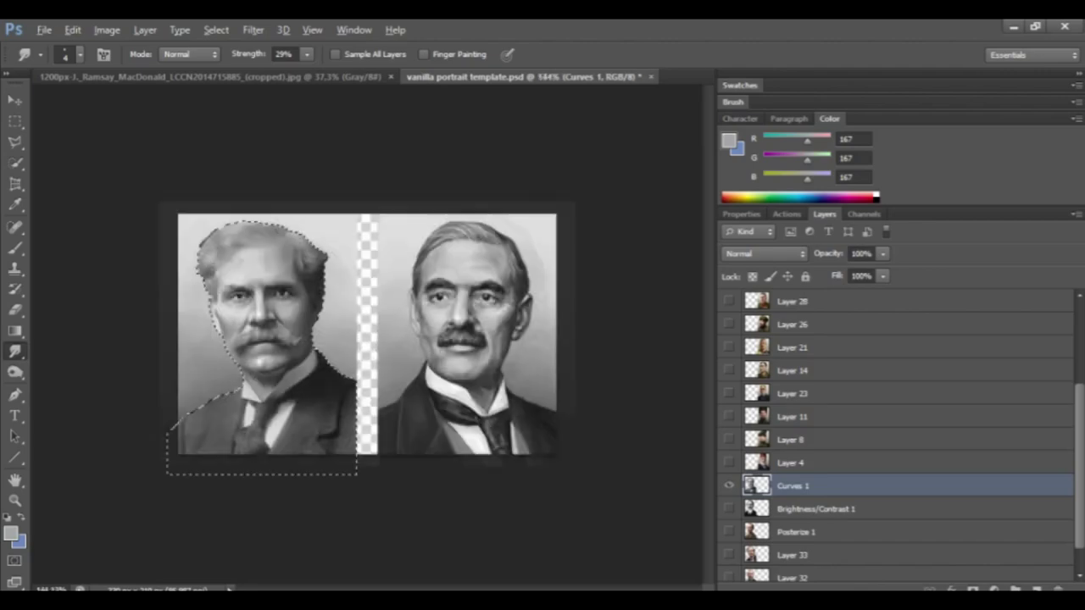
# Refine the left portrait's irises with single dark gray pixels, using RGB 74 in the shadowed eye and RGB 61 and 71 in the lit eye.
pyautogui.scroll(10, 242, 259)
pyautogui.press('b')
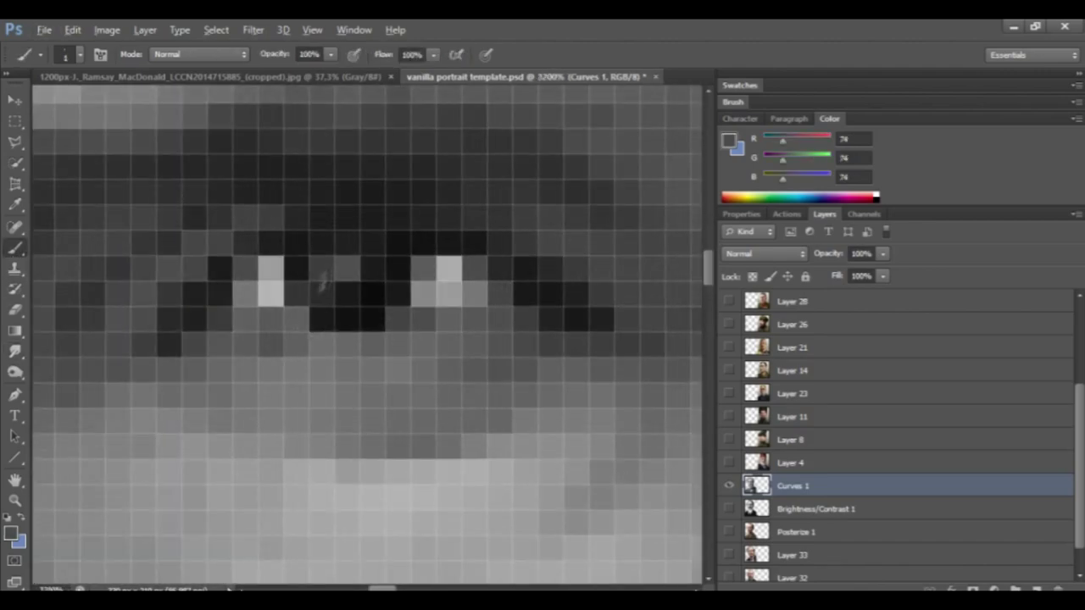
pyautogui.scroll(-3, 325, 308)
pyautogui.scroll(10, 325, 308)
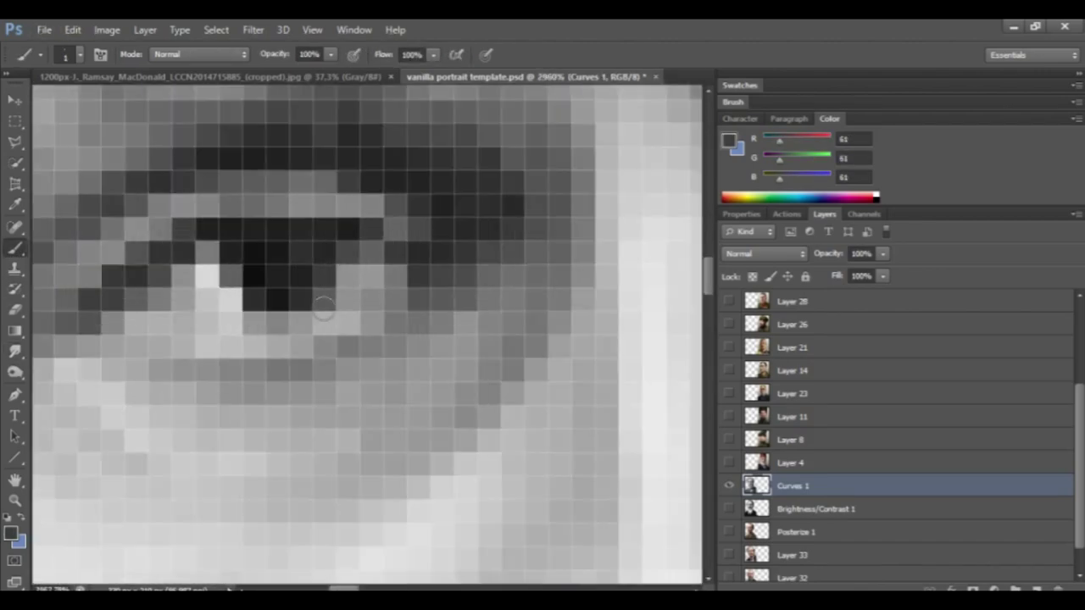
pyautogui.keyDown('alt'); pyautogui.click(211, 283); pyautogui.keyUp('alt')
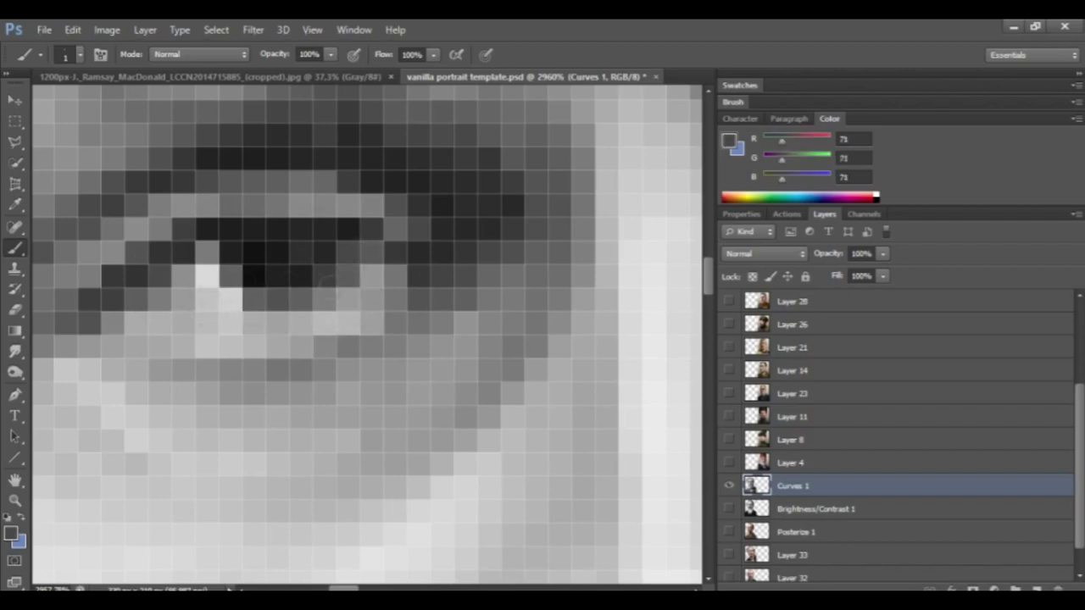
# Extend the white of the shadowed eye around its outer corner and lower edge with sampled mid grays such as RGB 117.
pyautogui.scroll(-5, 329, 288)
pyautogui.scroll(10, 391, 334)
pyautogui.keyDown('alt'); pyautogui.click(505, 356); pyautogui.keyUp('alt')
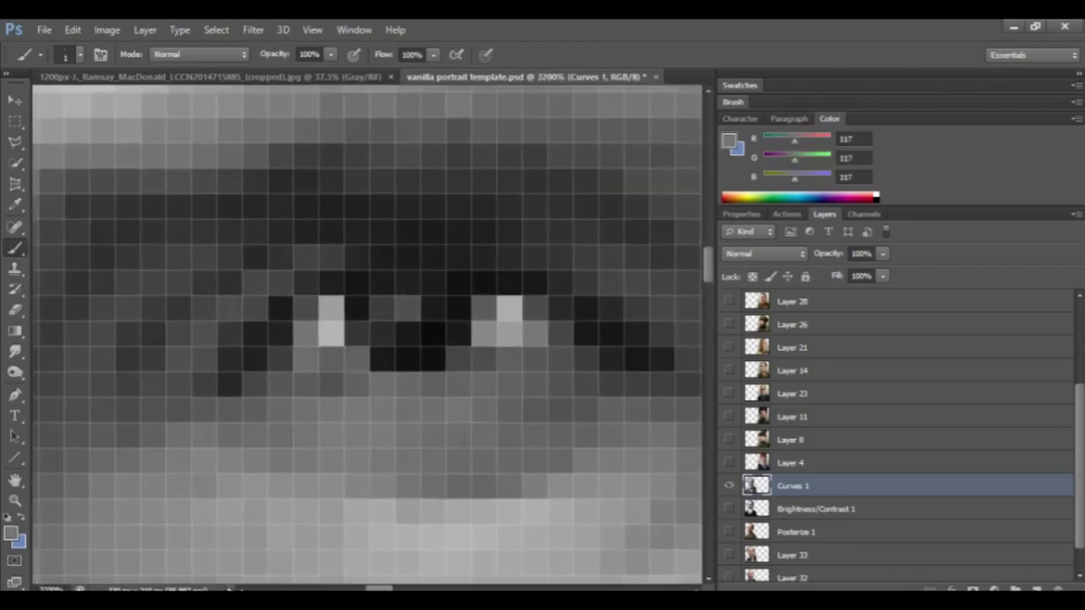
pyautogui.keyDown('alt'); pyautogui.click(498, 328); pyautogui.keyUp('alt')
pyautogui.moveTo(484, 358); pyautogui.dragTo(560, 336)
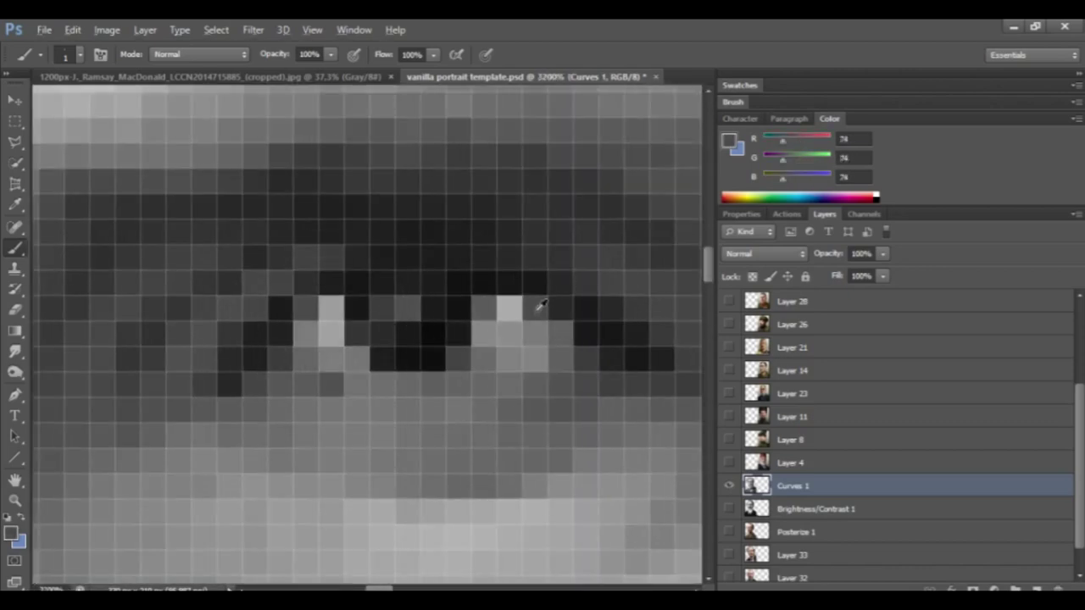
pyautogui.scroll(-5, 541, 305)
# Touch up the left portrait's brow area with sampled grays such as RGB 130 and 70.
pyautogui.scroll(8, 207, 265)
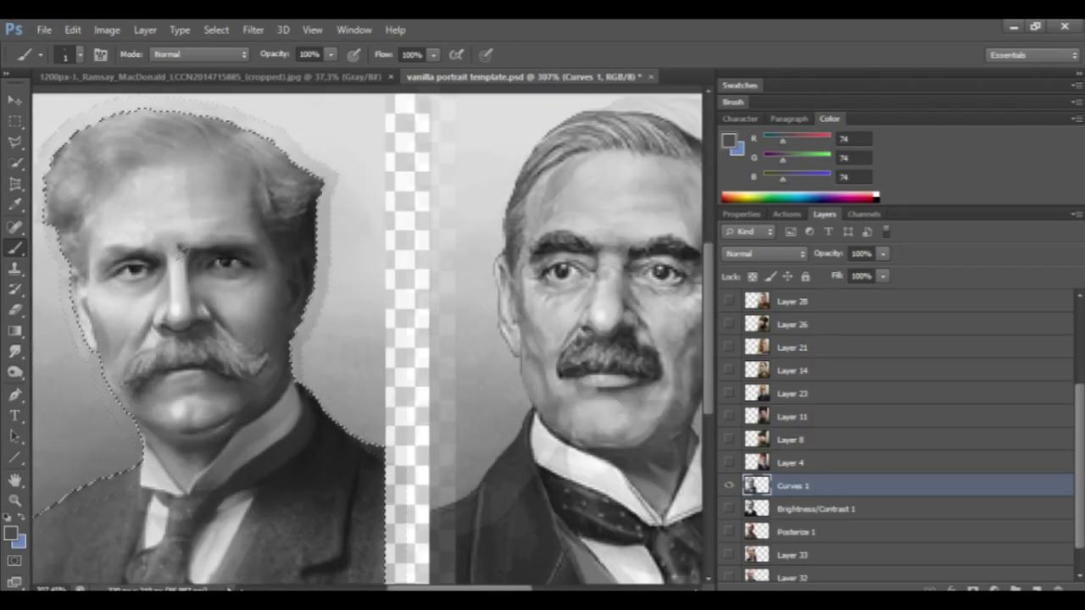
pyautogui.keyDown('alt'); pyautogui.click(99, 450); pyautogui.keyUp('alt')
pyautogui.moveTo(73, 339)
pyautogui.mouseDown()
pyautogui.moveTo(409, 283)
pyautogui.moveTo(506, 339)
pyautogui.mouseUp()
pyautogui.scroll(-5, 272, 285)
pyautogui.scroll(5, 274, 285)
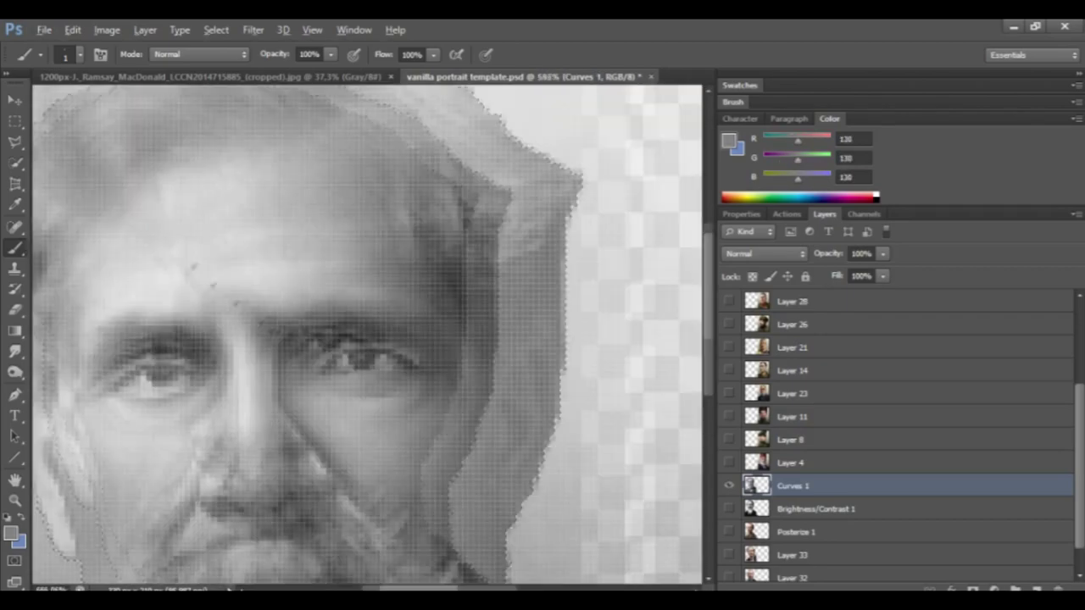
pyautogui.keyDown('alt'); pyautogui.click(527, 375); pyautogui.keyUp('alt')
pyautogui.scroll(-10, 484, 262)
pyautogui.scroll(8, 155, 218)
# Set the Smudge brush size to 6 px and smooth the left portrait's face.
pyautogui.click(14, 350)
pyautogui.scroll(-7, 314, 259)
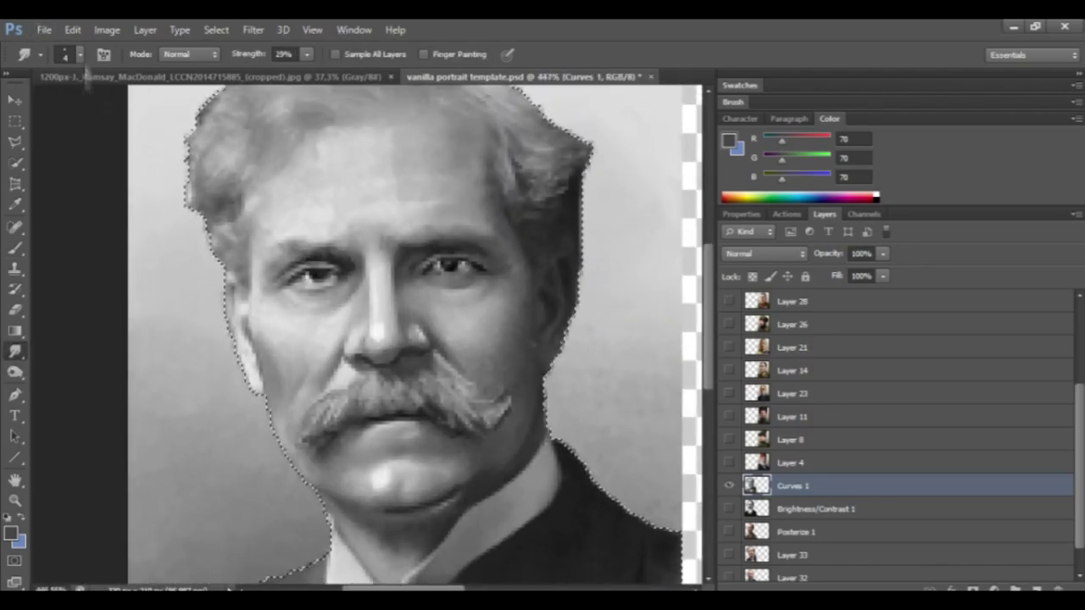
pyautogui.click(81, 55)
pyautogui.write('6')
pyautogui.press('Return')
pyautogui.scroll(2, 532, 348)
pyautogui.scroll(-6, 312, 355)
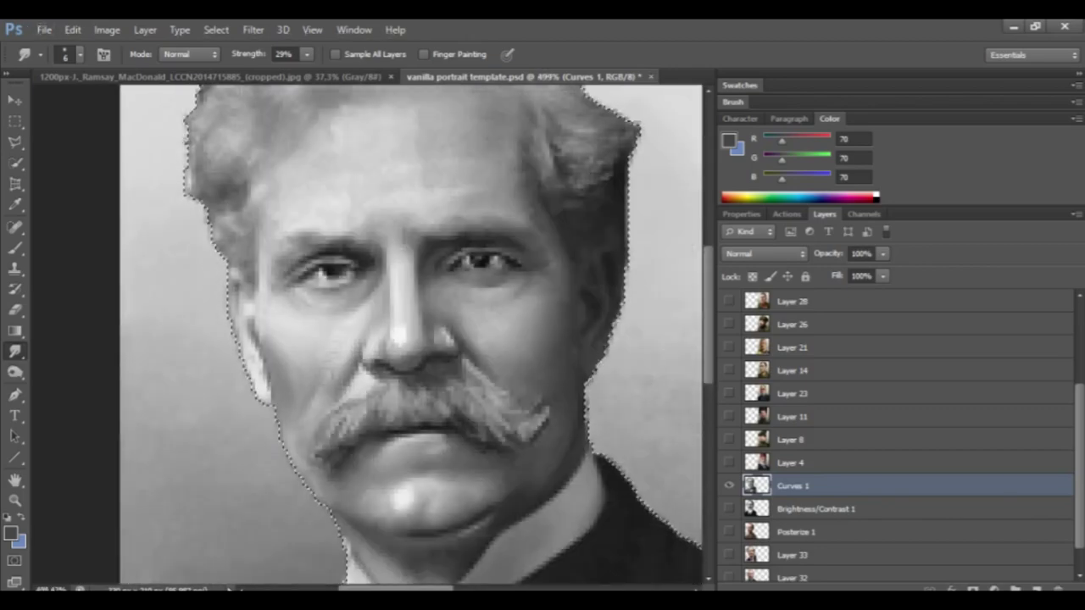
# Brighten the lit cheek below the left portrait's eye with light gray (RGB 222) and blend it with the Smudge tool.
pyautogui.press('b')
pyautogui.scroll(5, 138, 297)
pyautogui.keyDown('alt'); pyautogui.click(138, 297); pyautogui.keyUp('alt')
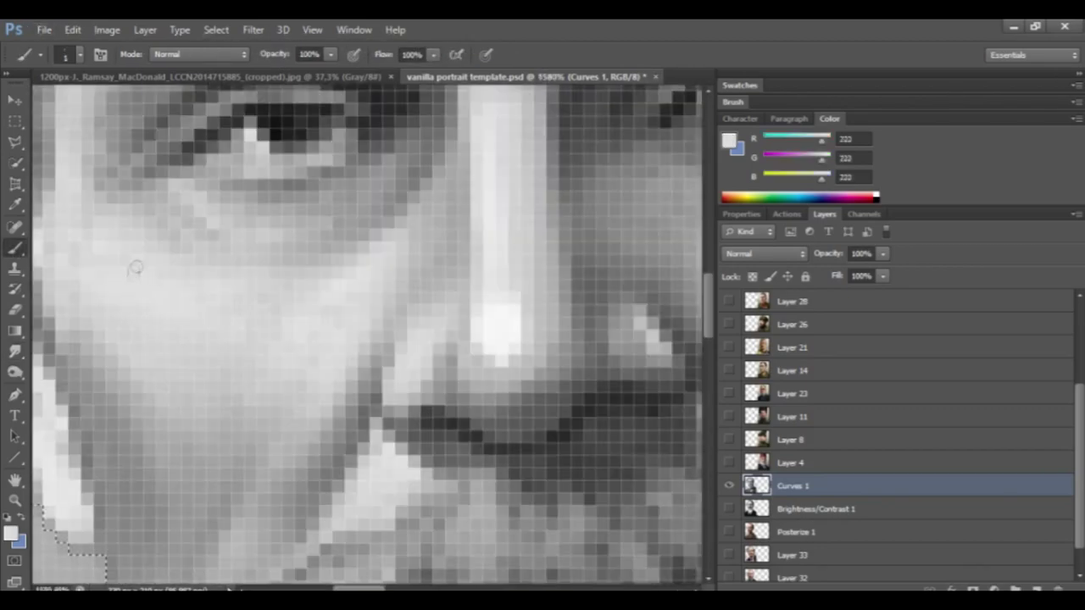
pyautogui.click(15, 351)
pyautogui.scroll(-6, 176, 295)
pyautogui.scroll(3, 396, 350)
pyautogui.scroll(-5, 395, 339)
pyautogui.scroll(4, 339, 305)
pyautogui.scroll(-6, 302, 282)
# Paint diagonal light gray (RGB 176) strands through the dark hair at the top of the left portrait's head.
pyautogui.scroll(10, 302, 282)
pyautogui.press('b')
pyautogui.keyDown('alt'); pyautogui.click(235, 284); pyautogui.keyUp('alt')
pyautogui.moveTo(254, 274)
pyautogui.mouseDown()
pyautogui.moveTo(309, 310)
pyautogui.moveTo(345, 364)
pyautogui.mouseUp()
pyautogui.moveTo(272, 200); pyautogui.dragTo(400, 292)
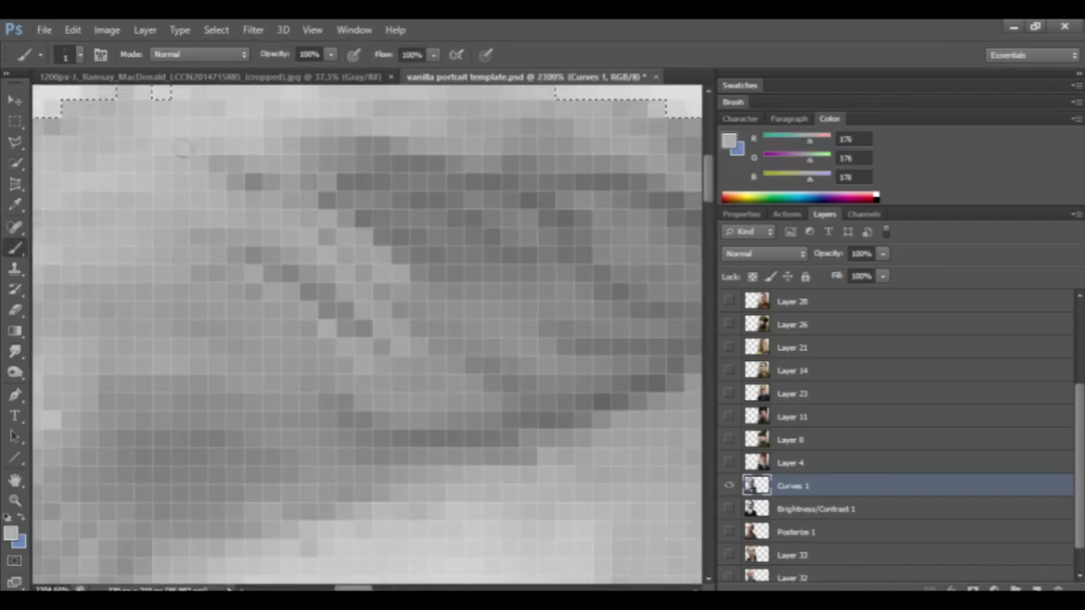
pyautogui.moveTo(327, 164); pyautogui.dragTo(401, 210)
pyautogui.moveTo(511, 145); pyautogui.dragTo(585, 218)
# Add more light strands (RGB 182) along the upper edge of the left portrait's hair, between the darker ones.
pyautogui.scroll(-5, 525, 183)
pyautogui.scroll(5, 339, 204)
pyautogui.keyDown('alt'); pyautogui.click(254, 180); pyautogui.keyUp('alt')
pyautogui.moveTo(247, 163); pyautogui.dragTo(286, 179)
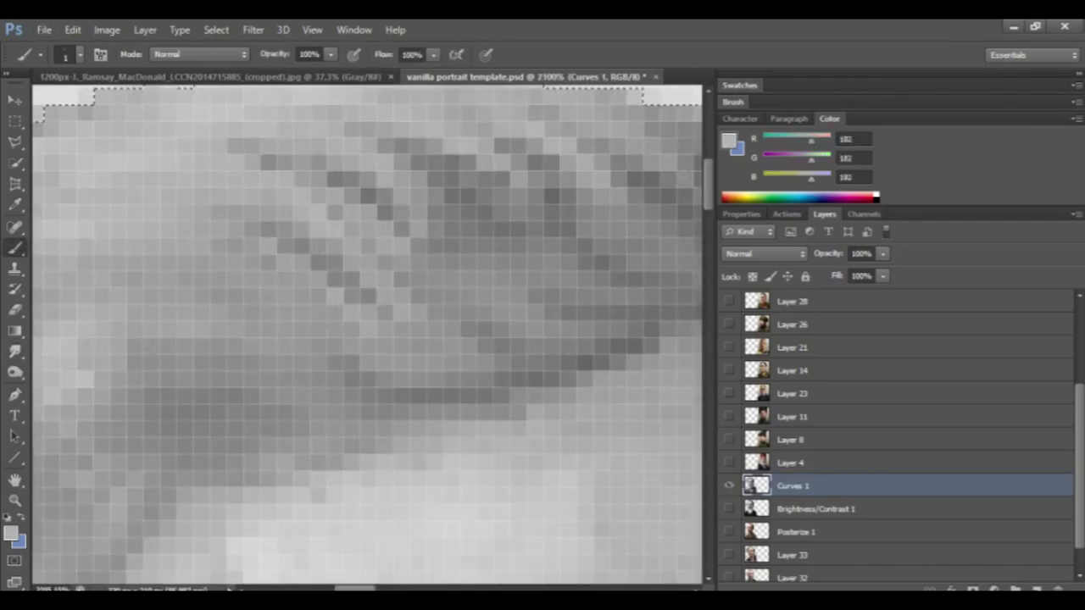
pyautogui.moveTo(634, 147); pyautogui.dragTo(683, 179)
pyautogui.scroll(-5, 424, 221)
# Lengthen the diagonal hair strands down toward the forehead hairline with sampled light gray (RGB 173).
pyautogui.scroll(5, 515, 179)
pyautogui.scroll(5, 339, 254)
pyautogui.moveTo(339, 224); pyautogui.dragTo(441, 276)
pyautogui.keyDown('alt'); pyautogui.click(298, 273); pyautogui.keyUp('alt')
pyautogui.moveTo(303, 280); pyautogui.dragTo(477, 362)
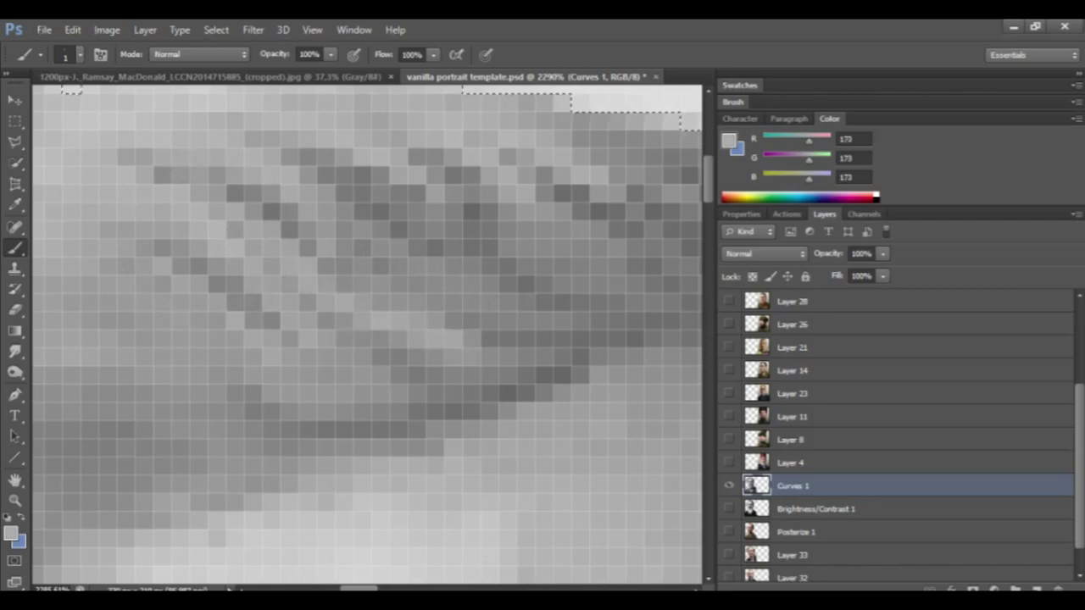
pyautogui.moveTo(322, 208); pyautogui.dragTo(493, 307)
pyautogui.scroll(-5, 339, 221)
pyautogui.scroll(5, 212, 254)
# Paint light gray (RGB 189) strands in the left portrait's hair above the lit side of the forehead, adding sampled tones between them.
pyautogui.moveTo(176, 365); pyautogui.dragTo(376, 399)
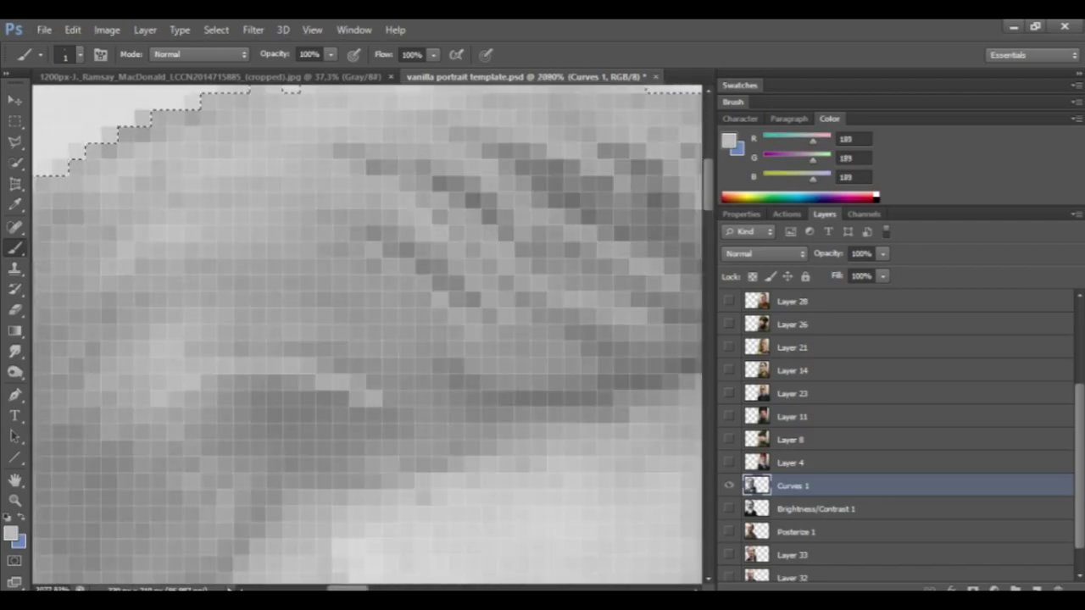
pyautogui.keyDown('alt'); pyautogui.click(459, 378); pyautogui.keyUp('alt')
pyautogui.moveTo(472, 367); pyautogui.dragTo(349, 284)
pyautogui.moveTo(357, 315); pyautogui.dragTo(408, 365)
pyautogui.moveTo(358, 464); pyautogui.dragTo(427, 448)
pyautogui.scroll(-5, 278, 319)
pyautogui.scroll(5, 369, 335)
pyautogui.moveTo(419, 329); pyautogui.dragTo(480, 366)
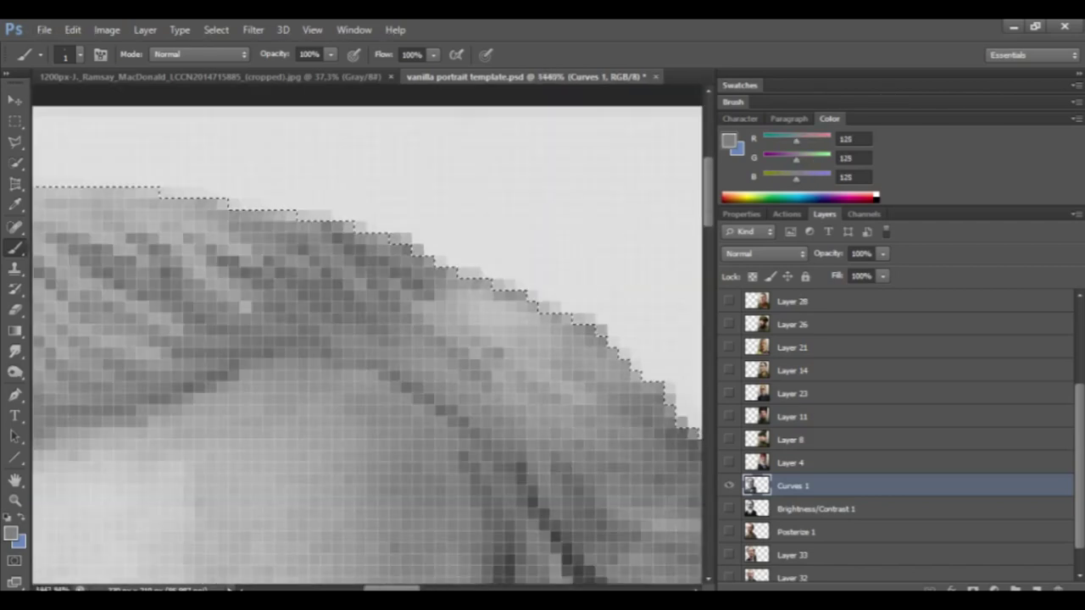
# Paint diagonal strands in a sampled gray through the left portrait's hair above the shaded side of the forehead.
pyautogui.scroll(-2, 441, 339)
pyautogui.keyDown('alt'); pyautogui.click(532, 423); pyautogui.keyUp('alt')
pyautogui.moveTo(463, 323); pyautogui.dragTo(532, 404)
pyautogui.moveTo(383, 289); pyautogui.dragTo(484, 369)
pyautogui.moveTo(373, 232); pyautogui.dragTo(486, 318)
pyautogui.scroll(-5, 401, 346)
pyautogui.scroll(5, 419, 361)
# Add alternating strands in sampled grays, including dark gray (RGB 84), along the shaded side of the left portrait's hair.
pyautogui.keyDown('alt'); pyautogui.click(452, 447); pyautogui.keyUp('alt')
pyautogui.moveTo(424, 366); pyautogui.dragTo(358, 248)
pyautogui.keyDown('alt'); pyautogui.click(471, 339); pyautogui.keyUp('alt')
pyautogui.moveTo(428, 280); pyautogui.dragTo(510, 373)
pyautogui.keyDown('alt'); pyautogui.click(585, 298); pyautogui.keyUp('alt')
pyautogui.moveTo(518, 254); pyautogui.dragTo(584, 316)
pyautogui.moveTo(475, 279); pyautogui.dragTo(593, 347)
pyautogui.scroll(-4, 441, 280)
pyautogui.scroll(6, 423, 223)
# Soften the new strands on the shaded side of the left portrait's hair with the Smudge tool at 29% strength.
pyautogui.press('r')
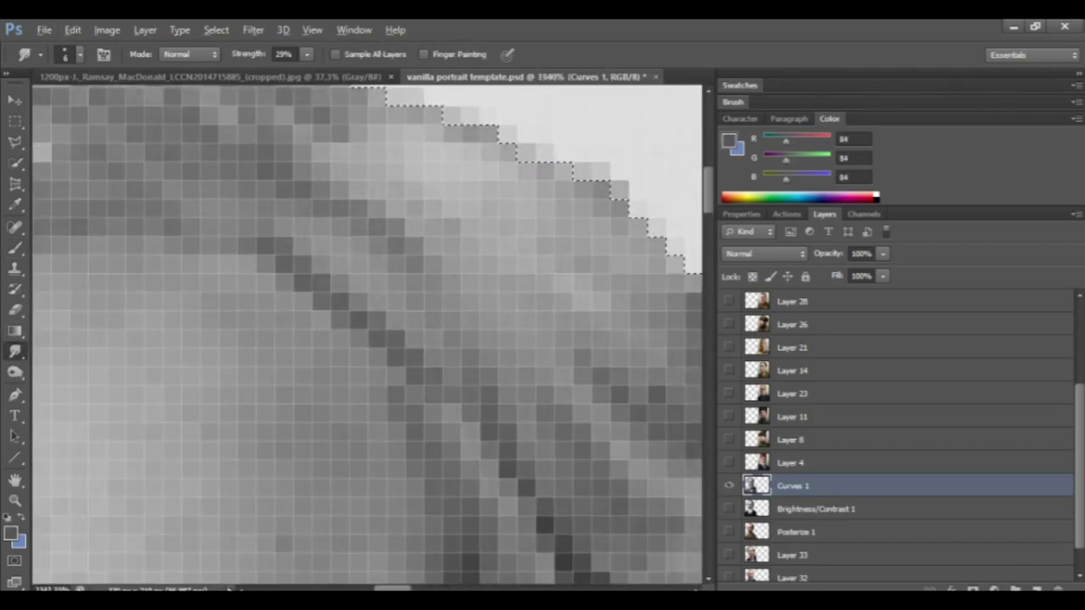
pyautogui.scroll(-7, 474, 330)
pyautogui.scroll(4, 275, 277)
pyautogui.scroll(-8, 509, 447)
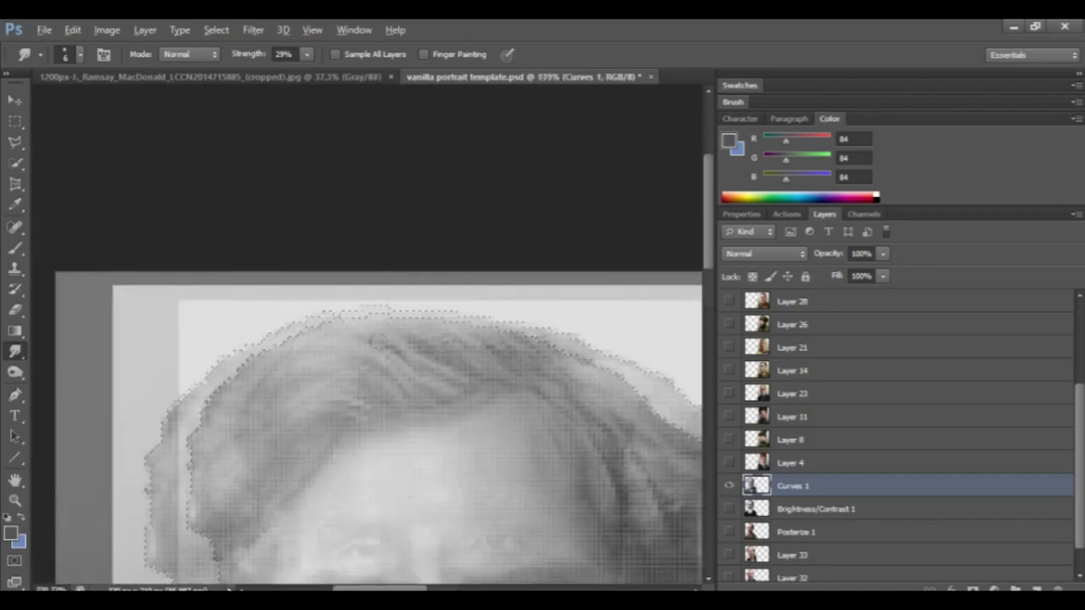
pyautogui.scroll(9, 344, 245)
# Paint a dark strand (RGB 84) and a light strand (RGB 163) through the hair beside the shaded temple.
pyautogui.press('b')
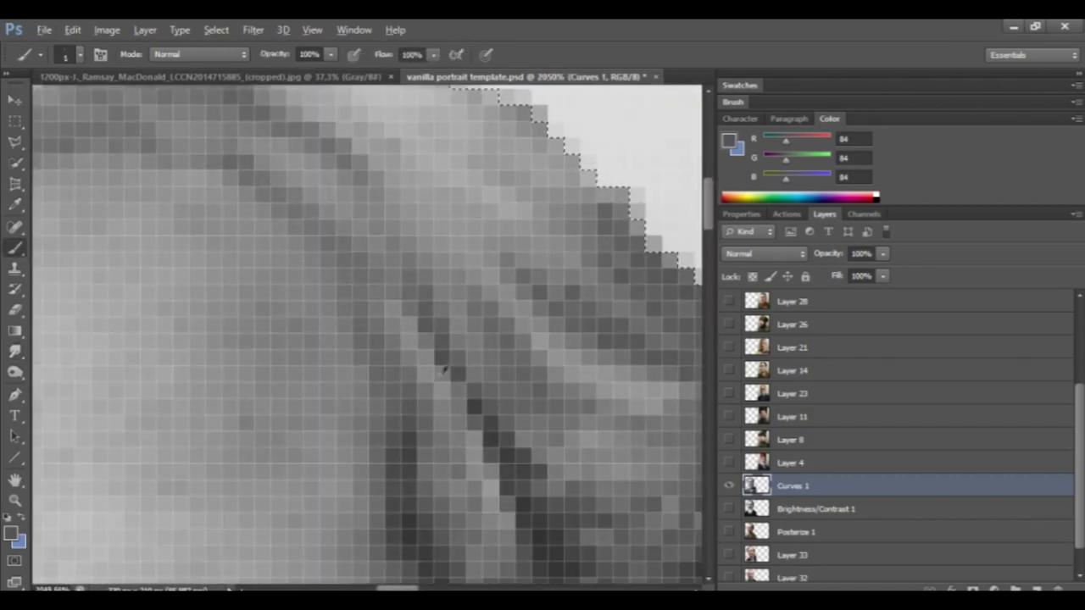
pyautogui.moveTo(363, 170); pyautogui.dragTo(459, 341)
pyautogui.keyDown('alt'); pyautogui.click(645, 396); pyautogui.keyUp('alt')
pyautogui.moveTo(433, 271); pyautogui.dragTo(410, 108)
pyautogui.scroll(-7, 373, 271)
pyautogui.scroll(6, 306, 104)
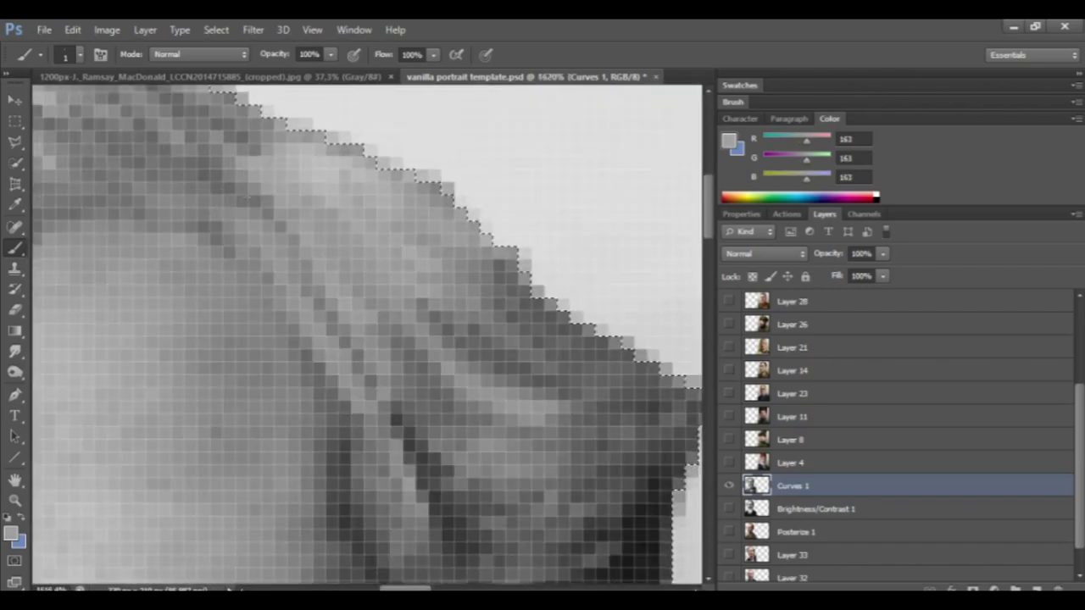
# Add mid-gray strands (RGB 129) to the hair above the shaded temple of the left portrait.
pyautogui.keyDown('alt'); pyautogui.click(292, 233); pyautogui.keyUp('alt')
pyautogui.moveTo(332, 239); pyautogui.dragTo(378, 276)
pyautogui.moveTo(364, 236); pyautogui.dragTo(428, 288)
pyautogui.scroll(-10, 448, 286)
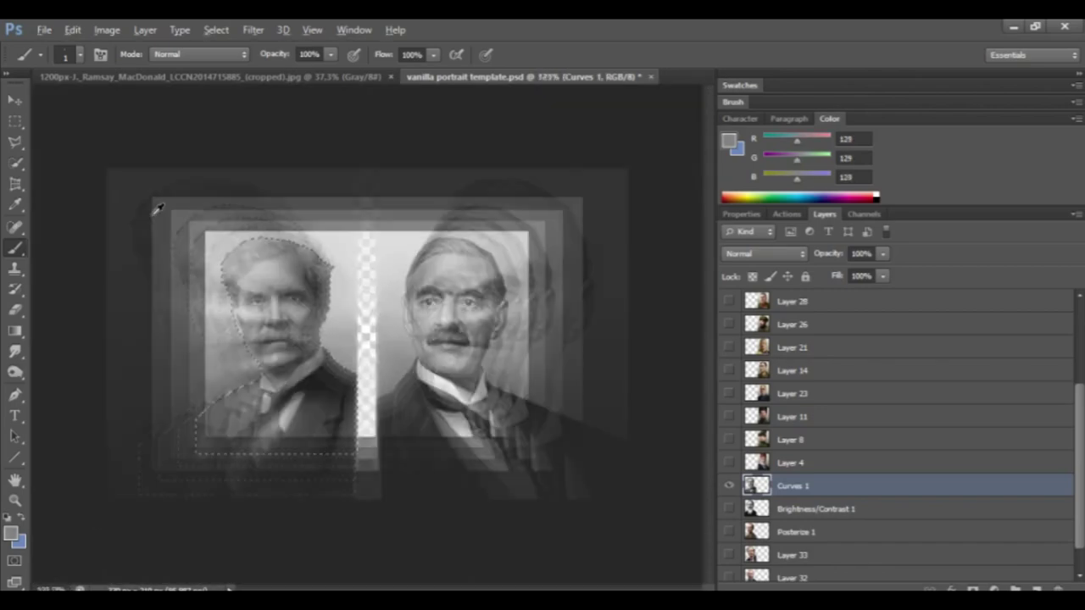
# Sharpen the left portrait's hair using the Sharpen tool at size 31 and 24% strength, and clear the selection.
pyautogui.scroll(8, 261, 261)
pyautogui.click(15, 352)
pyautogui.scroll(-6, 512, 384)
pyautogui.rightClick(15, 352)
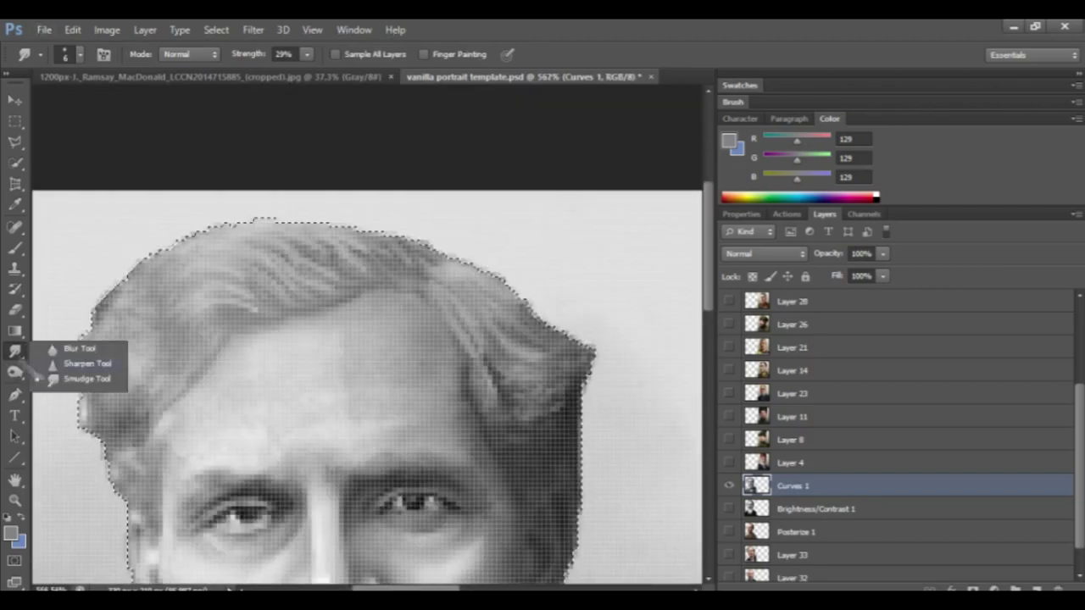
pyautogui.click(83, 364)
pyautogui.click(80, 55)
pyautogui.press('Return')
pyautogui.scroll(-5, 192, 251)
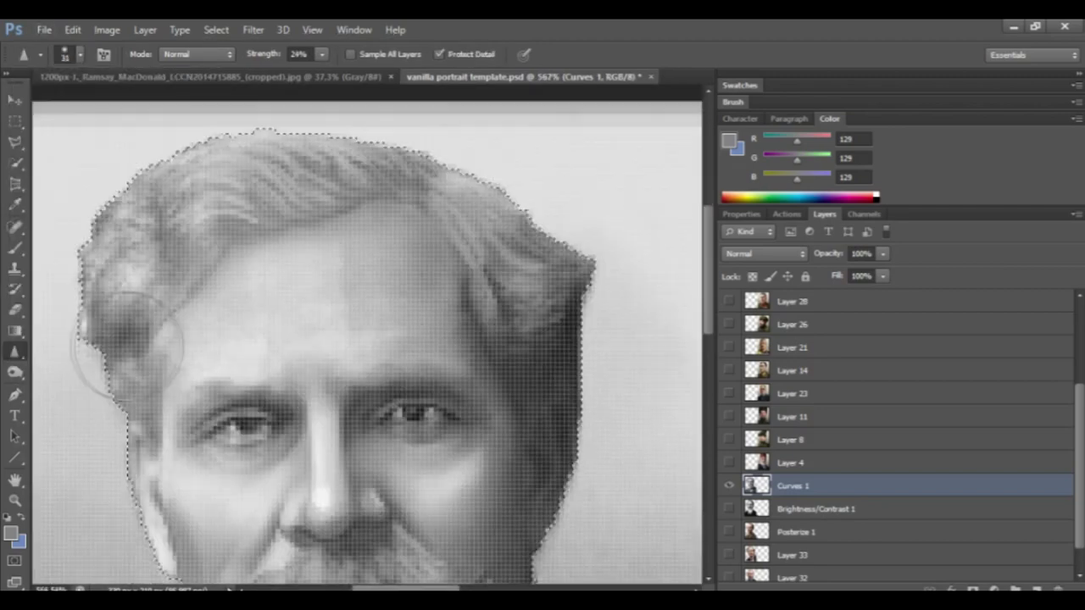
pyautogui.press('b')
pyautogui.scroll(-2, 184, 229)
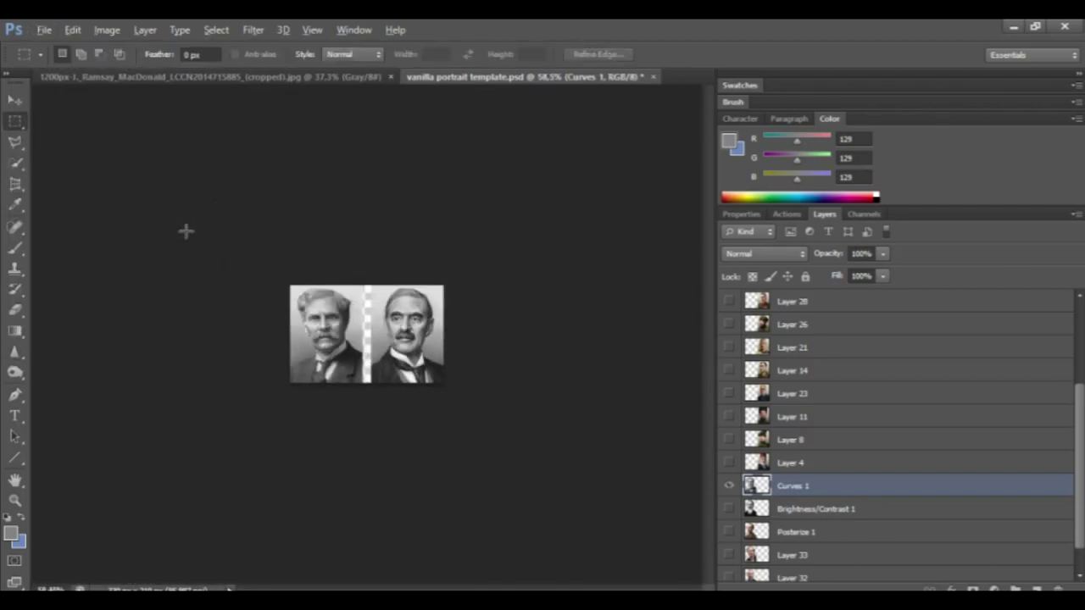
# Paint the shaded ear's ridges on the left portrait in gray (RGB 84) and darken its outer edge with RGB 36.
pyautogui.scroll(10, 121, 314)
pyautogui.scroll(2, 235, 326)
pyautogui.moveTo(339, 292); pyautogui.dragTo(418, 185)
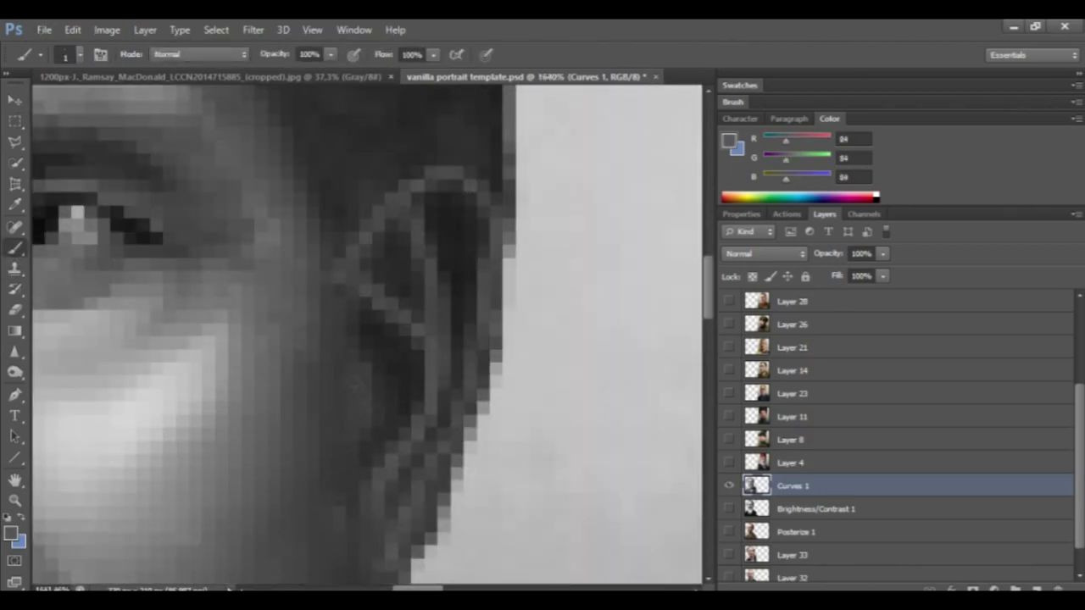
pyautogui.scroll(-3, 367, 334)
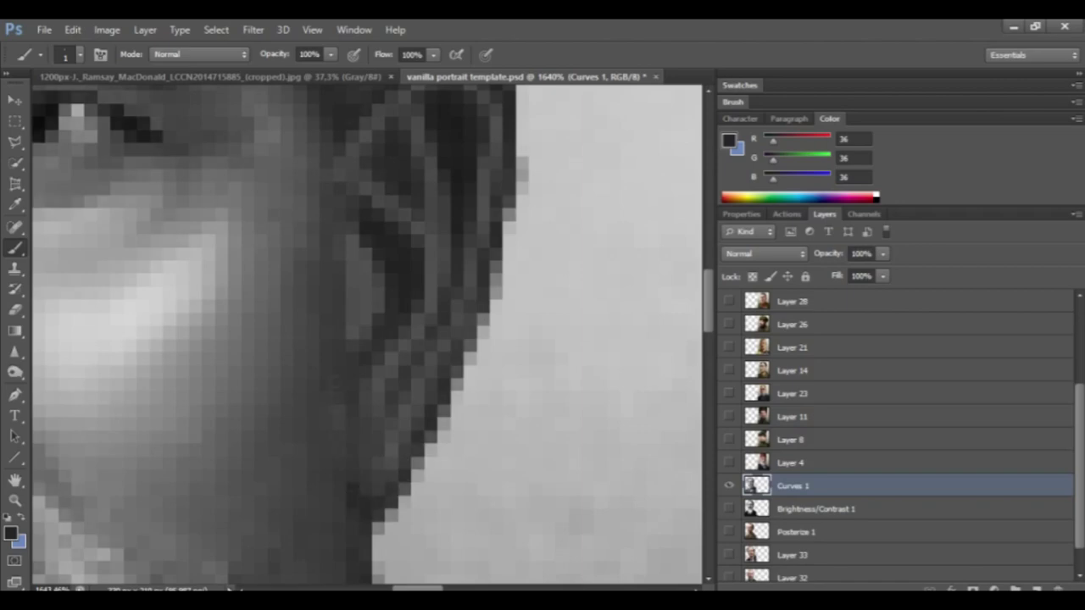
pyautogui.scroll(-5, 344, 475)
pyautogui.scroll(-6, 501, 132)
pyautogui.scroll(5, 539, 203)
pyautogui.moveTo(523, 257)
pyautogui.mouseDown()
pyautogui.moveTo(549, 266)
pyautogui.moveTo(462, 233)
pyautogui.mouseUp()
# Erase stray pixels outside the hair outline on the lit side of the left portrait with a size 3 eraser.
pyautogui.scroll(-10, 445, 241)
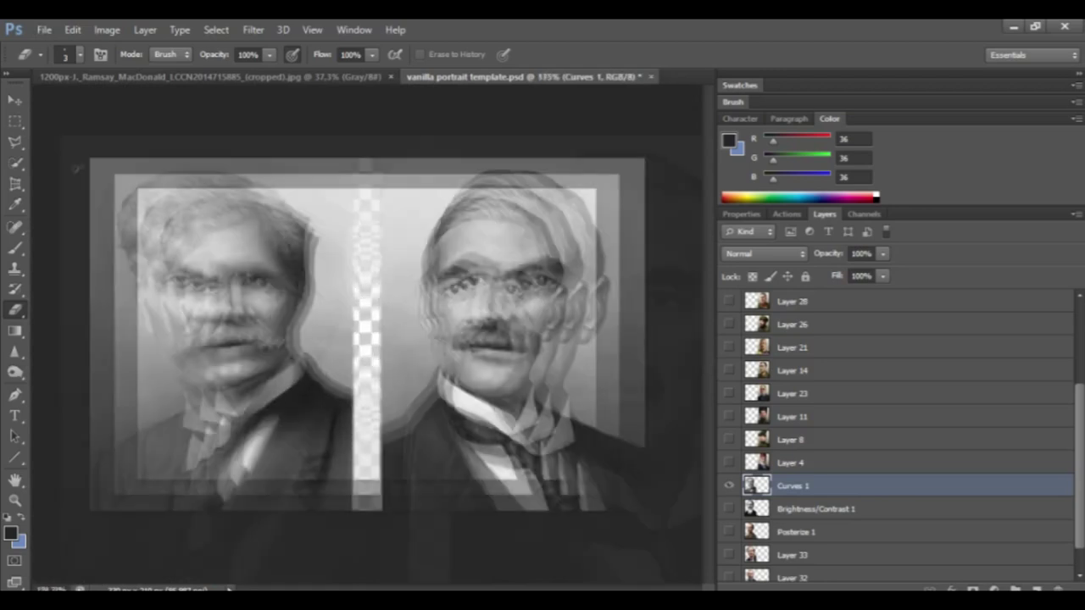
pyautogui.scroll(15, 77, 169)
pyautogui.moveTo(218, 197); pyautogui.dragTo(276, 91)
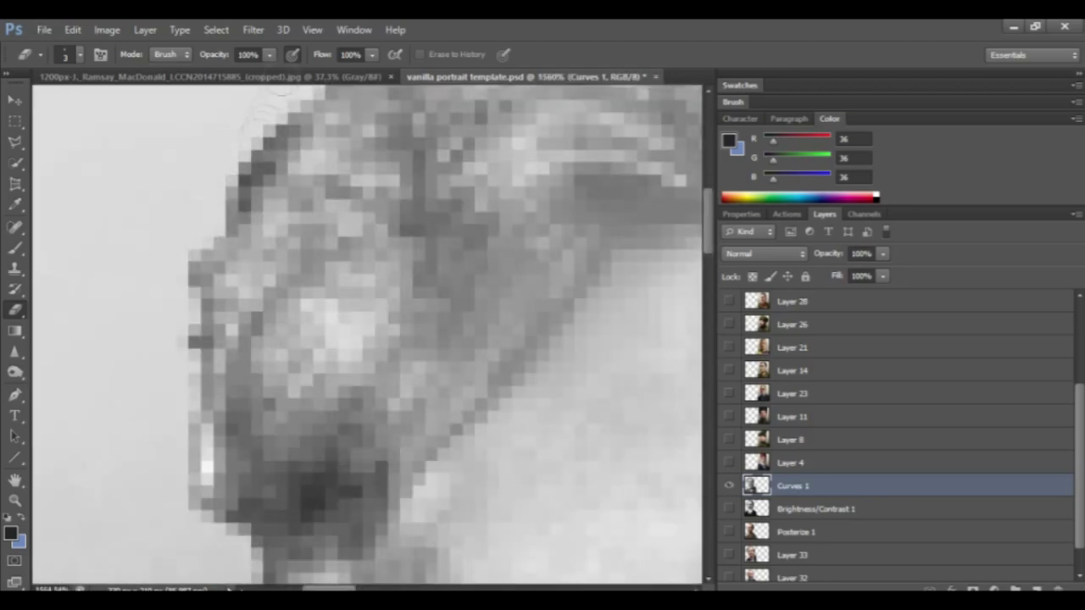
pyautogui.scroll(-5, 237, 246)
# Define the contour of the left portrait's lit ear and sideburn with 1 px strokes in sampled grays.
pyautogui.press('b')
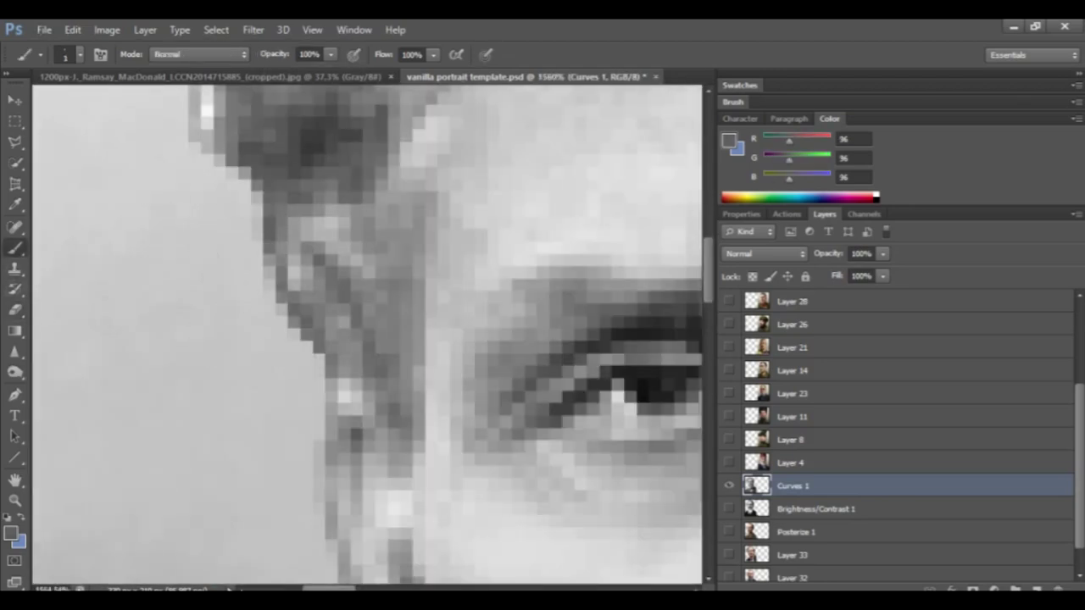
pyautogui.scroll(-4, 354, 322)
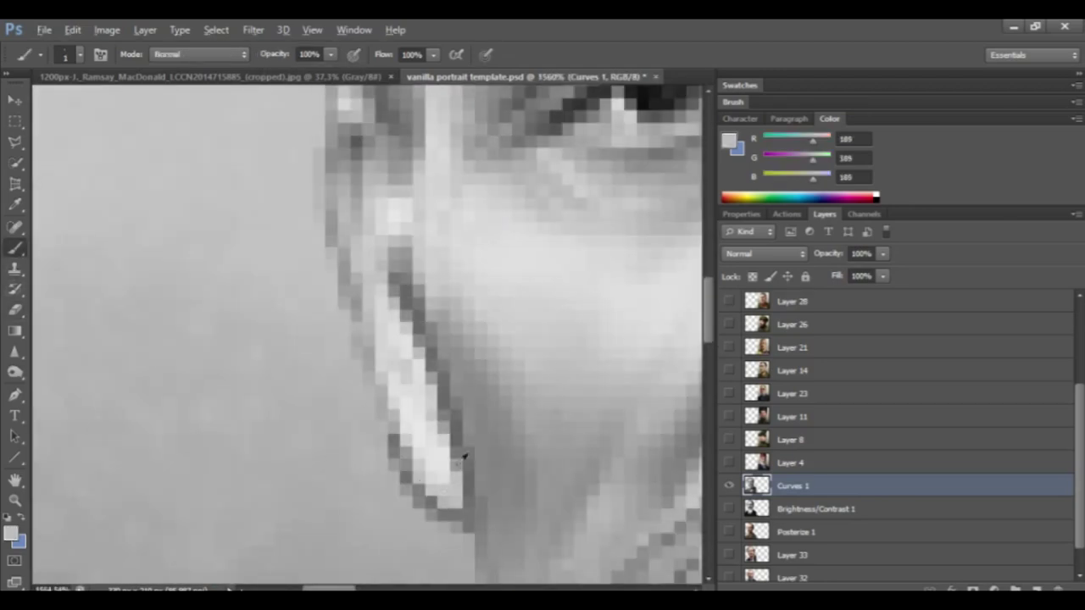
pyautogui.scroll(2, 450, 504)
pyautogui.moveTo(394, 502)
pyautogui.mouseDown()
pyautogui.moveTo(356, 388)
pyautogui.moveTo(382, 432)
pyautogui.mouseUp()
pyautogui.scroll(3, 358, 383)
pyautogui.keyDown('alt'); pyautogui.click(356, 291); pyautogui.keyUp('alt')
pyautogui.scroll(-2, 352, 284)
pyautogui.moveTo(331, 266); pyautogui.dragTo(367, 427)
pyautogui.scroll(1, 368, 334)
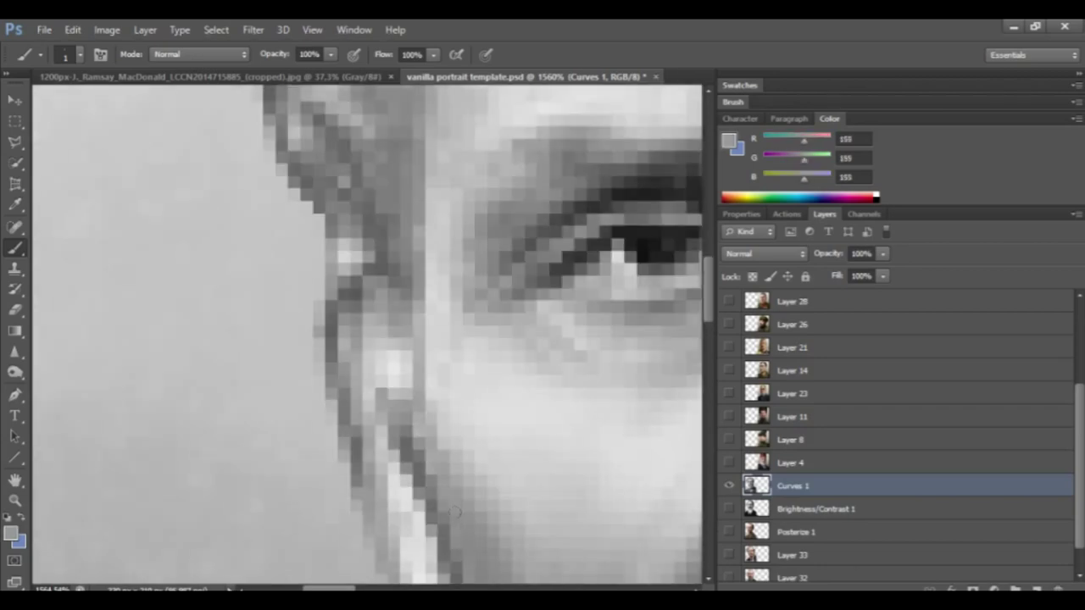
# Highlight the rim of the left portrait's shaded ear with gray (RGB 113) and blend the ear with the Smudge tool.
pyautogui.scroll(2, 455, 512)
pyautogui.scroll(-10, 111, 296)
pyautogui.scroll(8, 288, 284)
pyautogui.keyDown('alt'); pyautogui.click(339, 324); pyautogui.keyUp('alt')
pyautogui.scroll(2, 397, 279)
pyautogui.moveTo(459, 174); pyautogui.dragTo(538, 236)
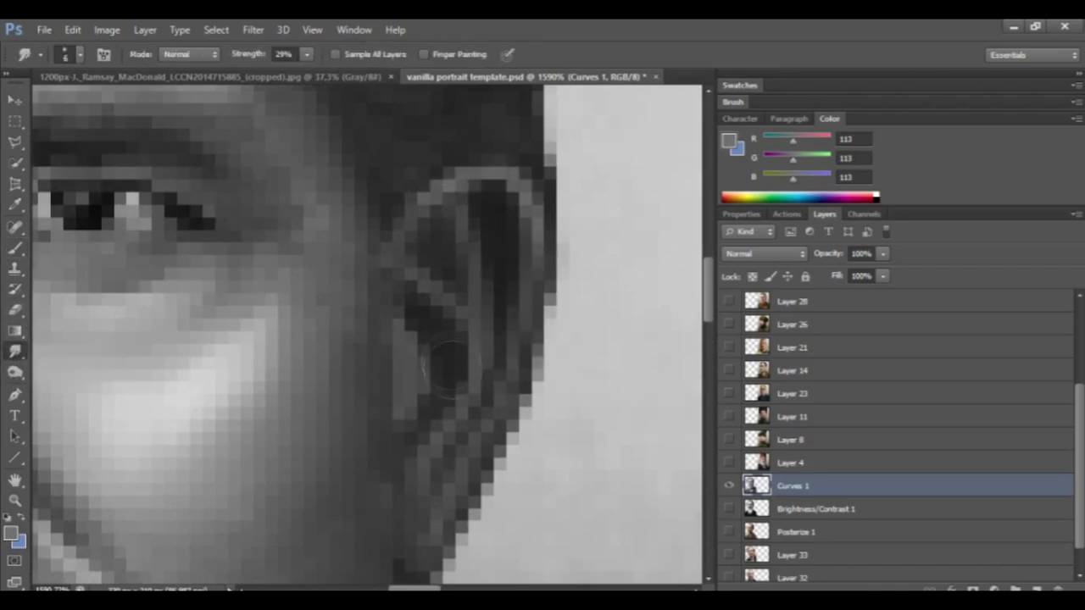
pyautogui.scroll(-2, 418, 479)
pyautogui.scroll(-10, 370, 527)
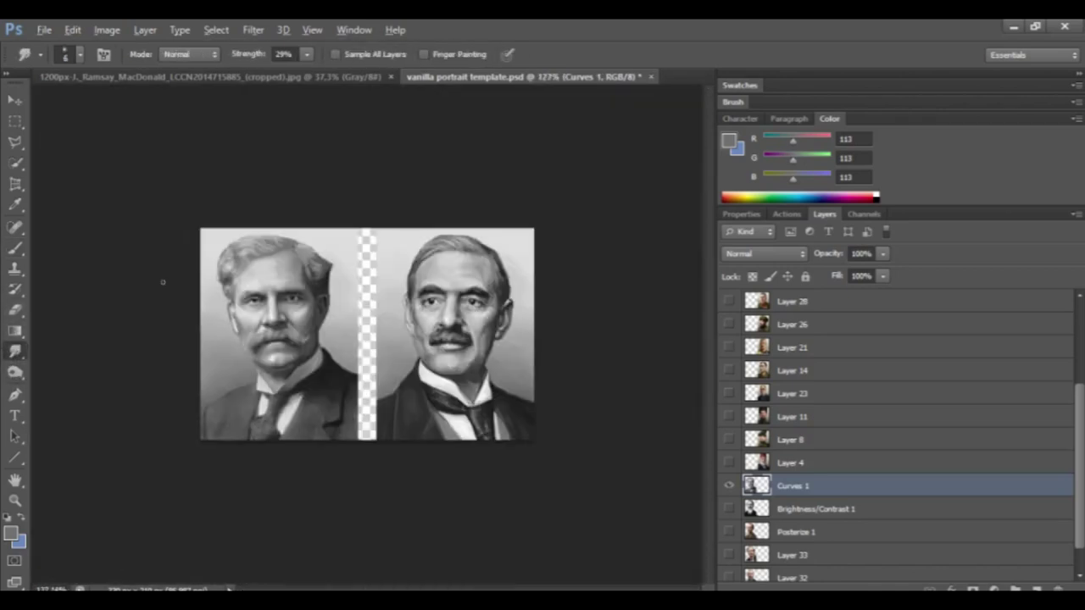
# Examine the left portrait's ears, jaw and facial features for areas that still need refinement.
pyautogui.scroll(10, 212, 297)
pyautogui.press('e')
pyautogui.scroll(-5, 159, 161)
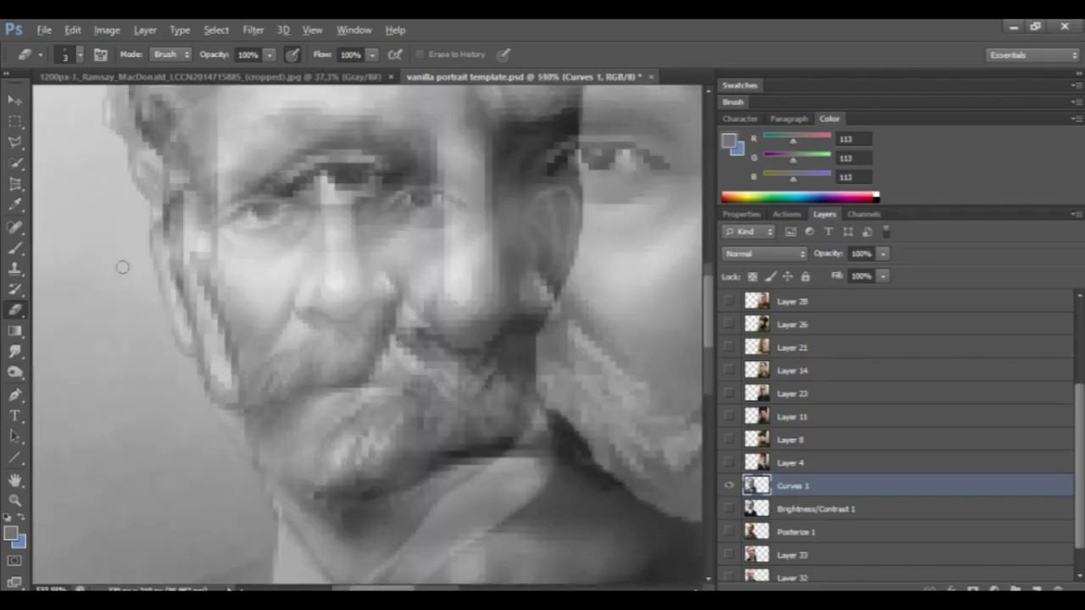
pyautogui.scroll(5, 121, 266)
pyautogui.scroll(3, 182, 319)
pyautogui.scroll(-6, 181, 314)
pyautogui.scroll(4, 152, 390)
pyautogui.scroll(14, 144, 304)
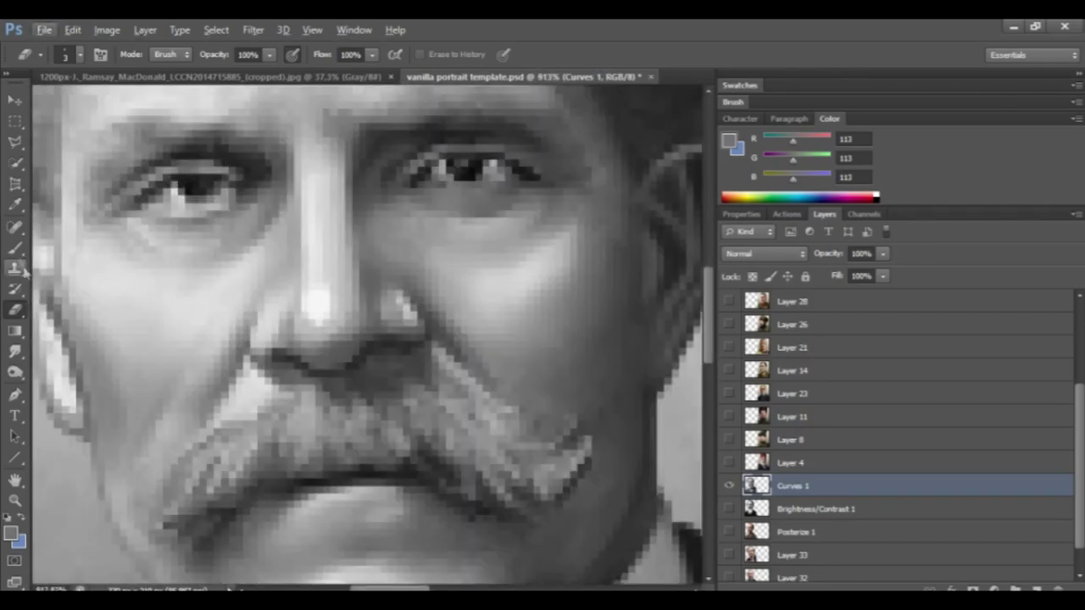
# Paint a bright highlight (RGB 235) on the left portrait's lit cheek and blend it with the Smudge tool.
pyautogui.click(17, 252)
pyautogui.keyDown('alt'); pyautogui.click(315, 299); pyautogui.keyUp('alt')
pyautogui.scroll(3, 98, 275)
pyautogui.moveTo(95, 283); pyautogui.dragTo(105, 268)
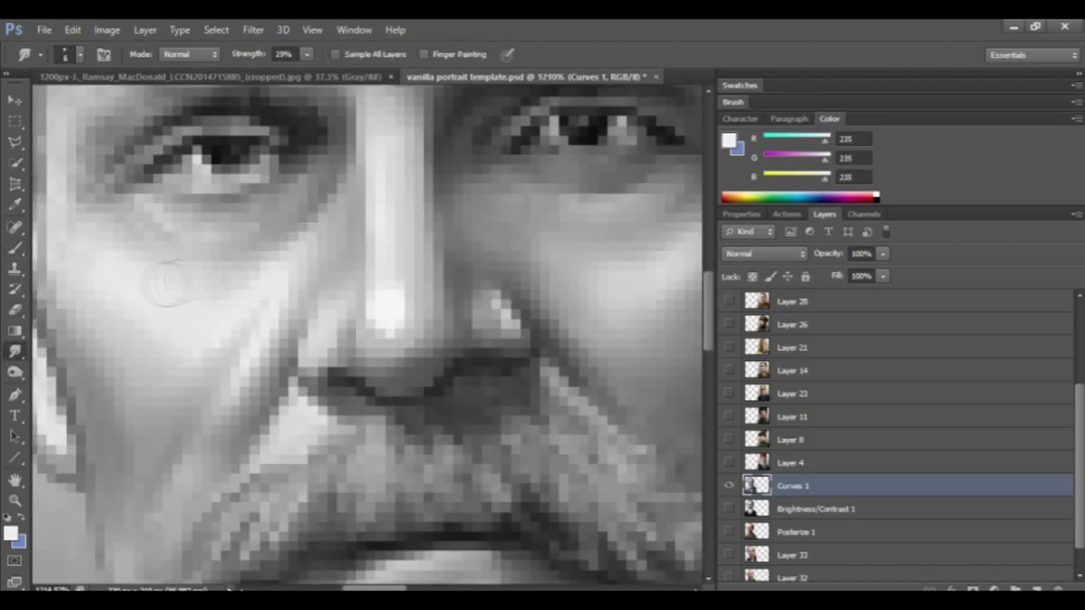
pyautogui.scroll(-6, 132, 390)
pyautogui.scroll(8, 138, 412)
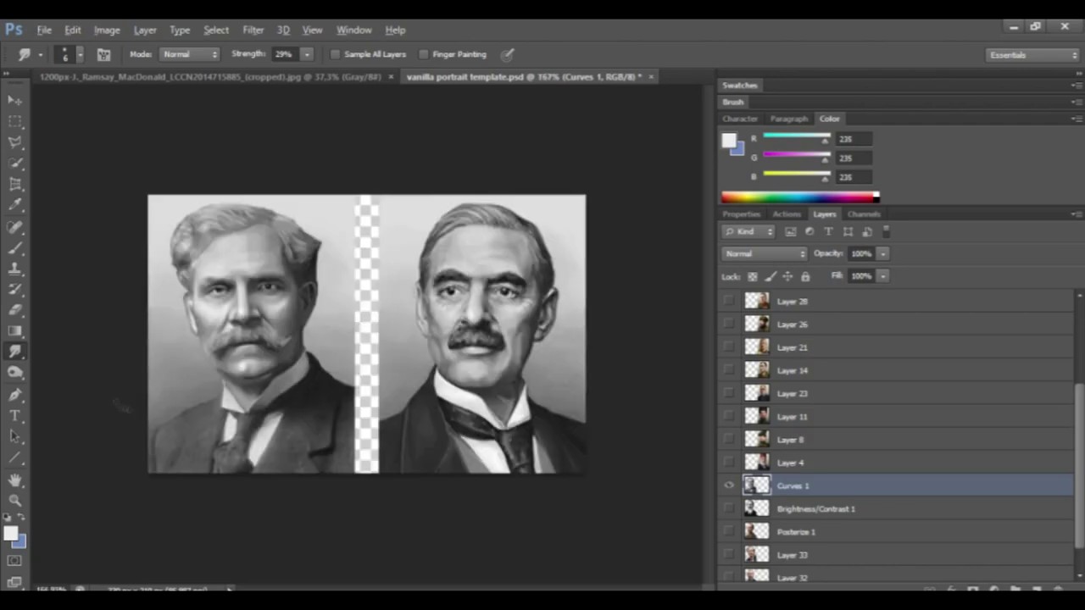
# Outline the left portrait's jaw from the lit earlobe toward the chin in dark gray (RGB 91) and clean its outer edge with the eraser.
pyautogui.click(17, 249)
pyautogui.scroll(2, 212, 271)
pyautogui.keyDown('alt'); pyautogui.click(229, 264); pyautogui.keyUp('alt')
pyautogui.moveTo(236, 278)
pyautogui.mouseDown()
pyautogui.moveTo(260, 334)
pyautogui.moveTo(273, 420)
pyautogui.moveTo(354, 503)
pyautogui.mouseUp()
pyautogui.scroll(1, 454, 515)
pyautogui.scroll(1, 354, 502)
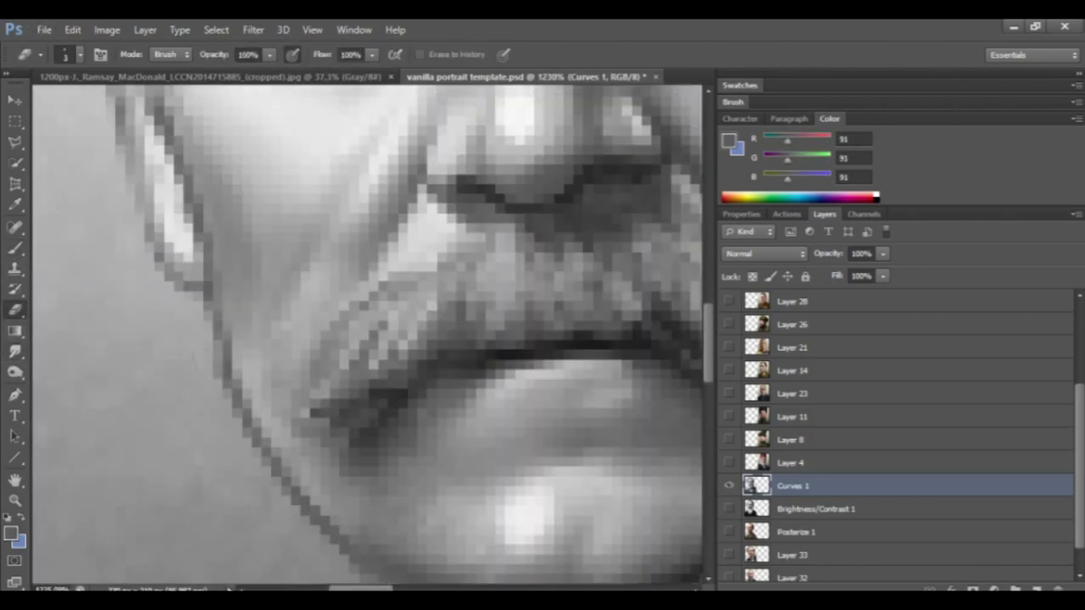
pyautogui.scroll(-8, 380, 344)
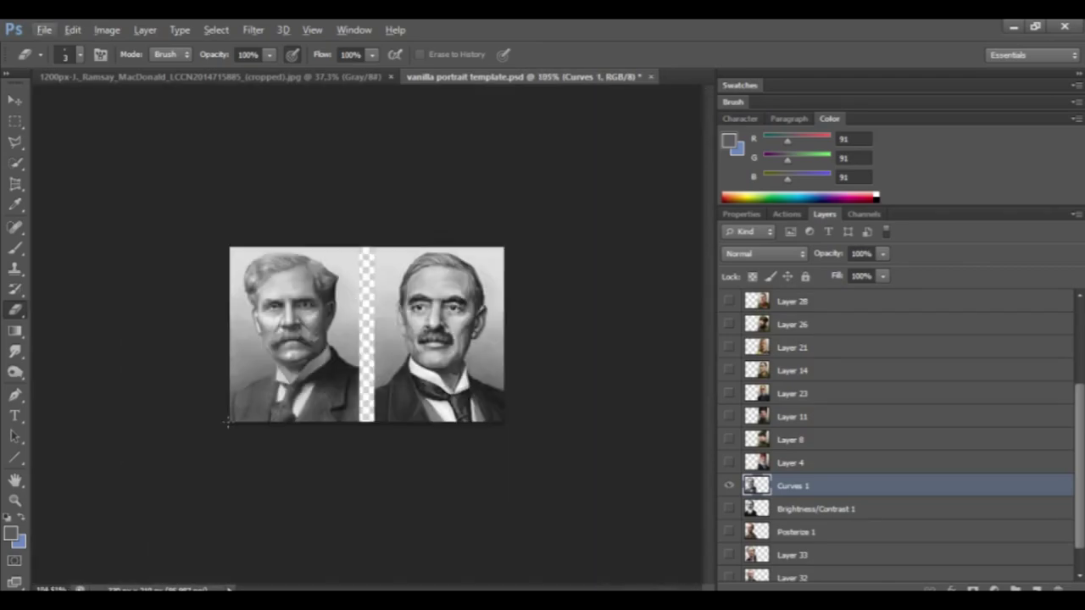
# Draw a light gray (RGB 103) contour along the left portrait's shaded-side jacket lapel, following the reference portrait's lapel lines.
pyautogui.scroll(4, 381, 343)
pyautogui.press('b')
pyautogui.scroll(6, 416, 547)
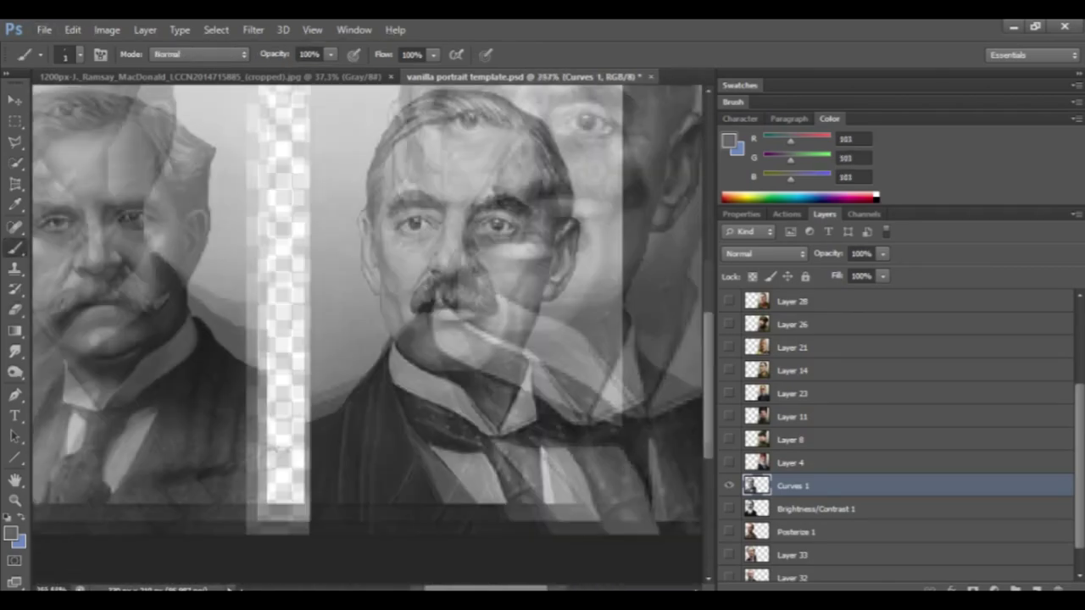
pyautogui.scroll(2, 413, 547)
pyautogui.moveTo(265, 462); pyautogui.dragTo(527, 381)
pyautogui.scroll(2, 528, 385)
pyautogui.moveTo(528, 562); pyautogui.dragTo(576, 180)
pyautogui.scroll(3, 520, 373)
pyautogui.scroll(-1, 520, 373)
pyautogui.scroll(1, 580, 334)
# Paint near-black (RGB 23) shadow lines alongside the light contour of the shaded-side lapel.
pyautogui.keyDown('alt'); pyautogui.click(594, 338); pyautogui.keyUp('alt')
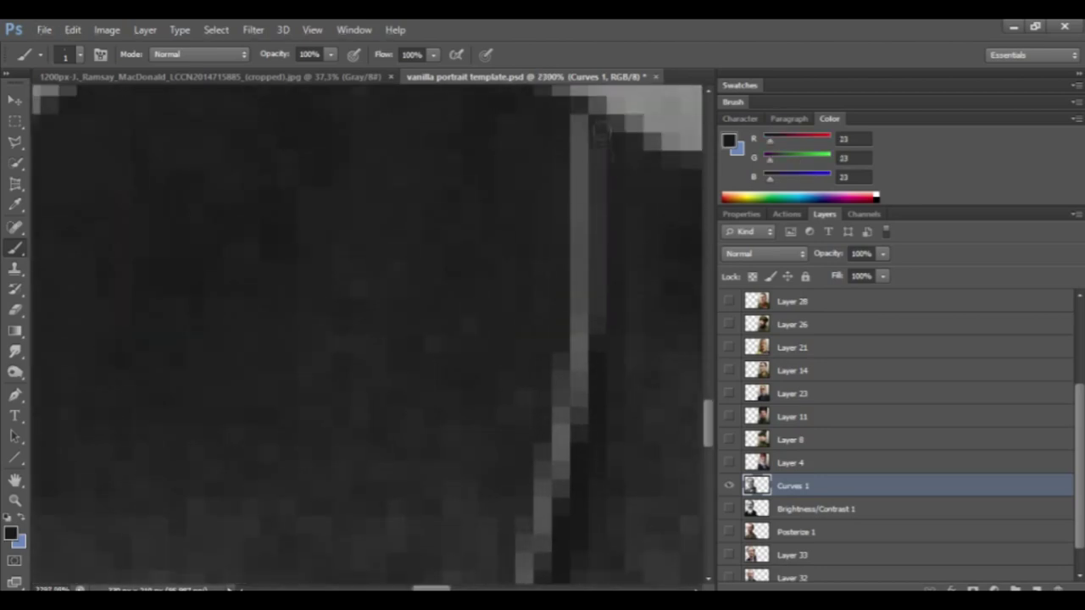
pyautogui.moveTo(595, 332); pyautogui.dragTo(603, 127)
pyautogui.scroll(-5, 585, 330)
pyautogui.scroll(6, 448, 445)
pyautogui.scroll(-1, 390, 368)
pyautogui.moveTo(392, 312); pyautogui.dragTo(563, 512)
pyautogui.moveTo(303, 231); pyautogui.dragTo(512, 560)
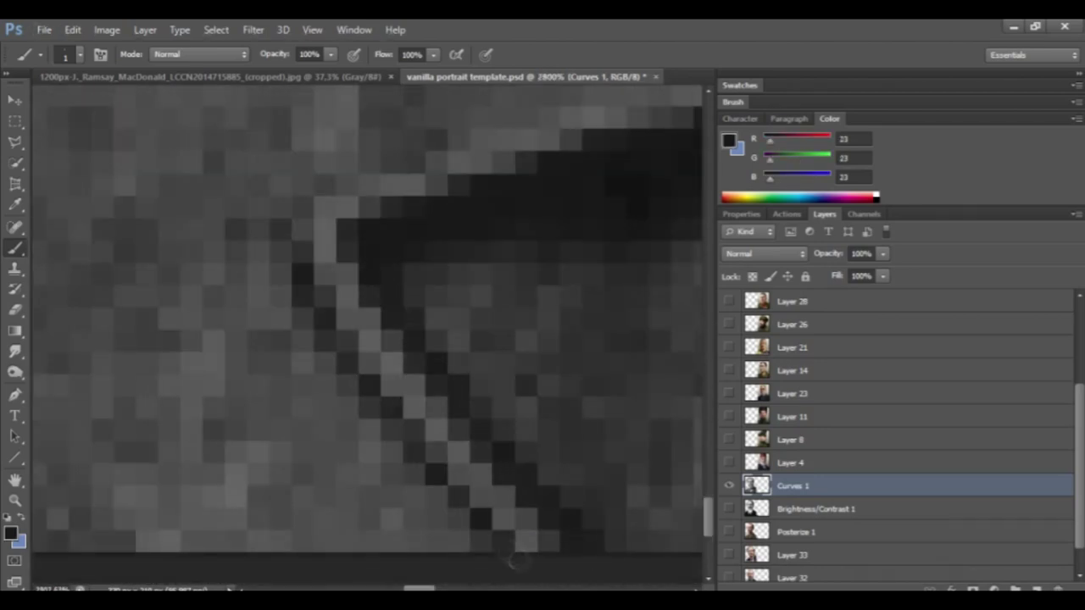
# Extend the near-black (RGB 23) shadow line around the notch and up the edge of the shaded-side lapel.
pyautogui.scroll(-4, 511, 555)
pyautogui.scroll(3, 572, 440)
pyautogui.moveTo(571, 332); pyautogui.dragTo(278, 430)
pyautogui.scroll(3, 509, 373)
pyautogui.moveTo(564, 536); pyautogui.dragTo(565, 400)
pyautogui.scroll(-2, 605, 230)
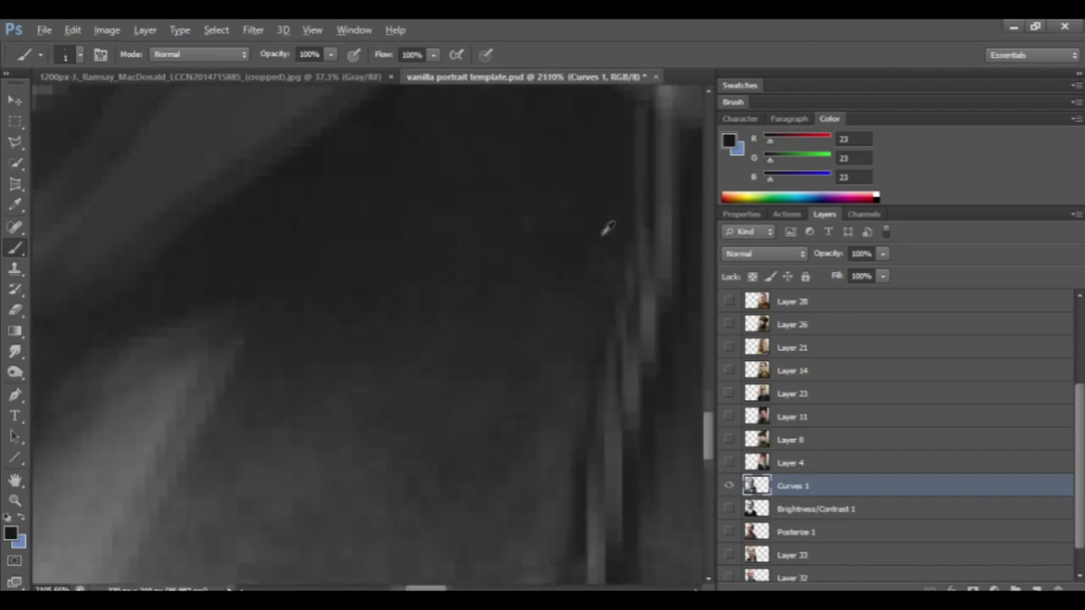
pyautogui.scroll(-10, 366, 335)
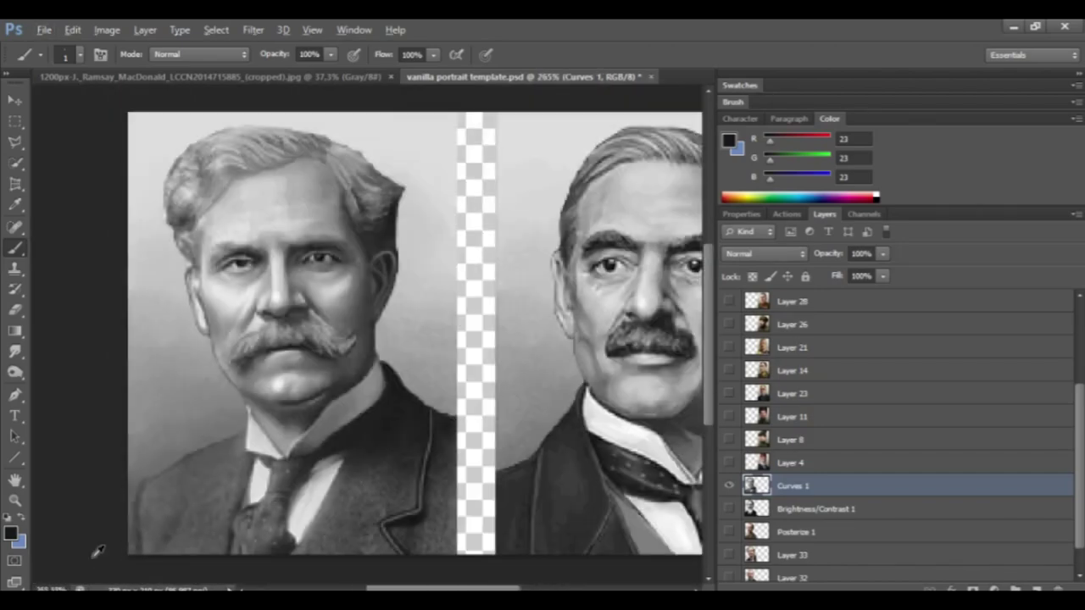
# Trace a contour in sampled gray down the outer edge of the left portrait's shirt collar on the lit side.
pyautogui.scroll(8, 322, 509)
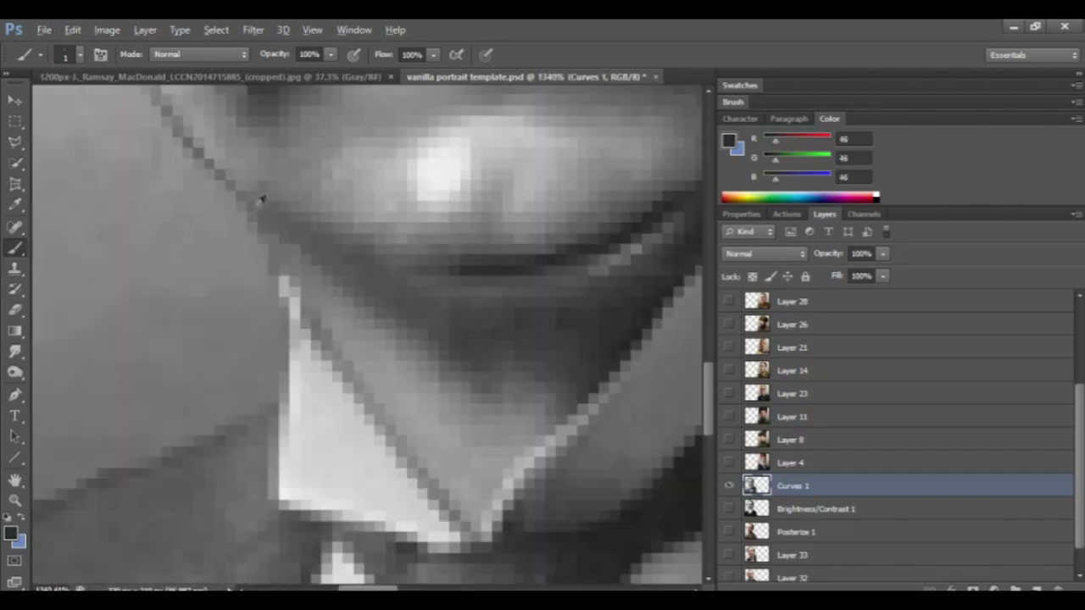
pyautogui.keyDown('alt'); pyautogui.click(258, 203); pyautogui.keyUp('alt')
pyautogui.scroll(2, 394, 493)
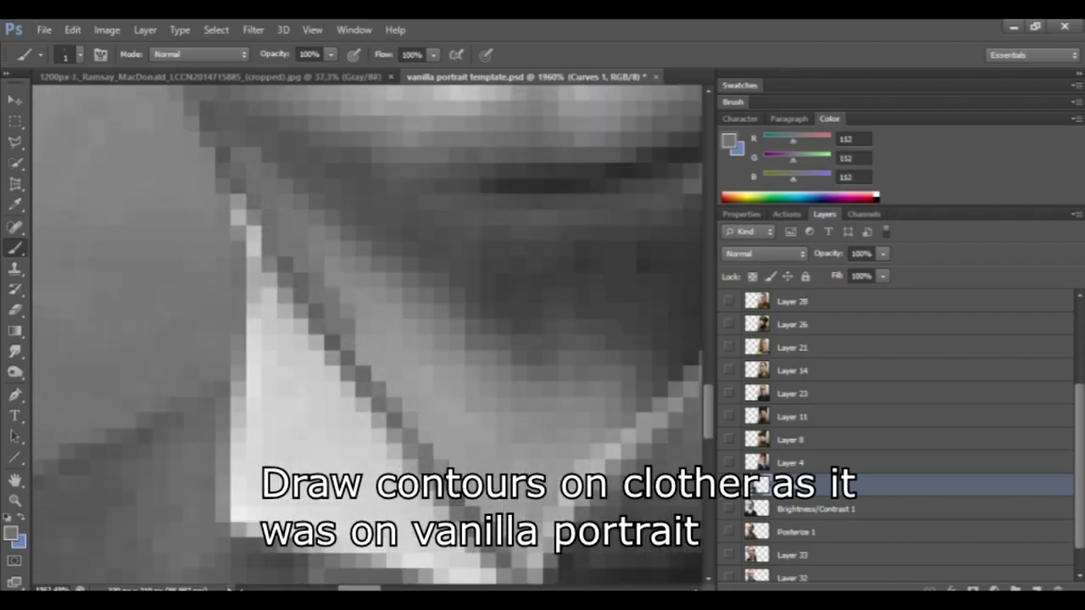
pyautogui.keyDown('alt'); pyautogui.click(371, 272); pyautogui.keyUp('alt')
pyautogui.keyDown('alt'); pyautogui.click(224, 174); pyautogui.keyUp('alt')
pyautogui.moveTo(237, 200); pyautogui.dragTo(223, 518)
# Outline the lower edge of the lit-side collar wing in sampled dark gray and reinforce its outer edge.
pyautogui.scroll(-2, 254, 424)
pyautogui.keyDown('alt'); pyautogui.click(274, 419); pyautogui.keyUp('alt')
pyautogui.moveTo(239, 417); pyautogui.dragTo(512, 456)
pyautogui.scroll(1, 254, 339)
pyautogui.moveTo(223, 93); pyautogui.dragTo(223, 323)
pyautogui.scroll(-12, 224, 339)
# Draw a dark gray (RGB 68) contour along the left portrait's lit-side shoulder down to the sleeve.
pyautogui.scroll(11, 184, 379)
pyautogui.click(15, 310)
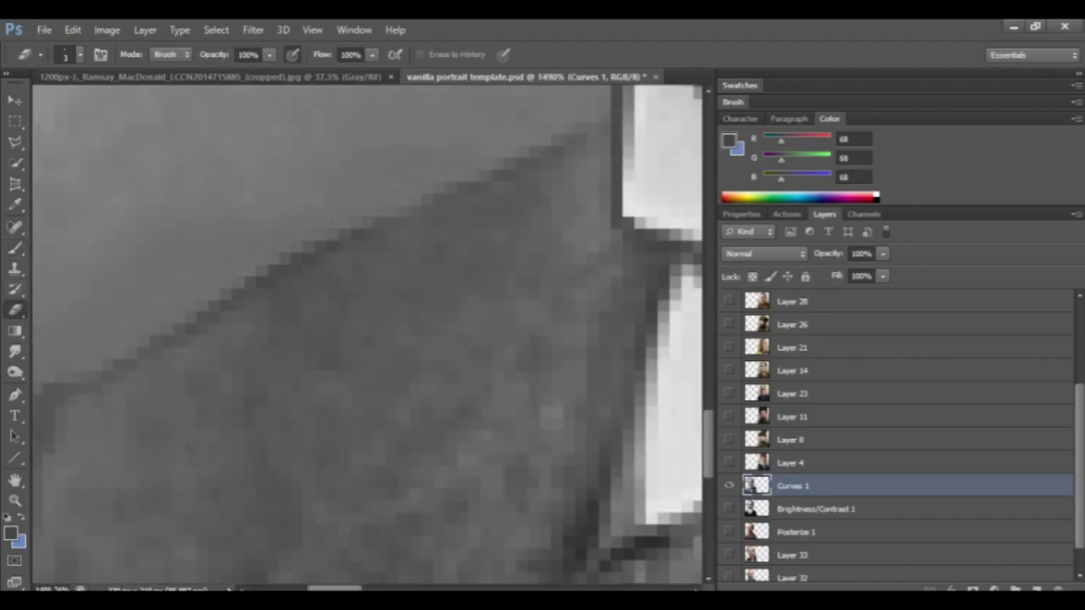
pyautogui.press('b')
pyautogui.scroll(4, 585, 222)
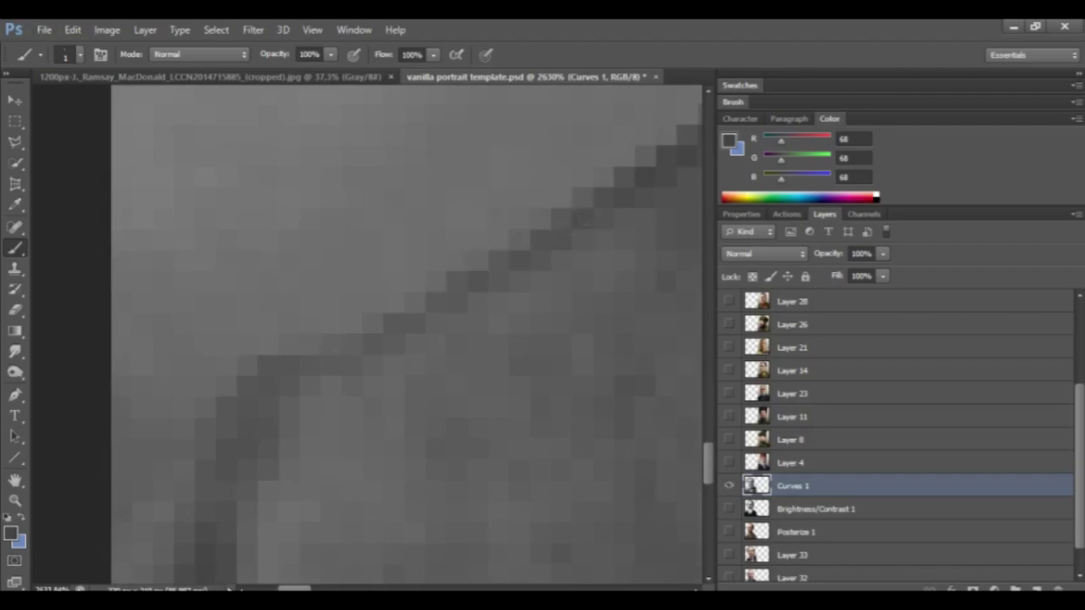
pyautogui.moveTo(585, 219); pyautogui.dragTo(90, 454)
pyautogui.scroll(-12, 90, 455)
pyautogui.scroll(7, 211, 356)
pyautogui.scroll(8, 386, 297)
# Erase a stray spot along the lit-side shoulder contour of the left portrait.
pyautogui.press('e')
pyautogui.click(386, 296)
pyautogui.scroll(-12, 386, 297)
pyautogui.scroll(6, 339, 339)
pyautogui.scroll(-5, 367, 475)
# Draw a diagonal dark gray (RGB 51) contour across the jacket below the left portrait's lit-side shoulder.
pyautogui.press('b')
pyautogui.scroll(4, 350, 342)
pyautogui.keyDown('alt'); pyautogui.click(131, 422); pyautogui.keyUp('alt')
pyautogui.moveTo(440, 241); pyautogui.dragTo(252, 509)
pyautogui.scroll(-9, 280, 487)
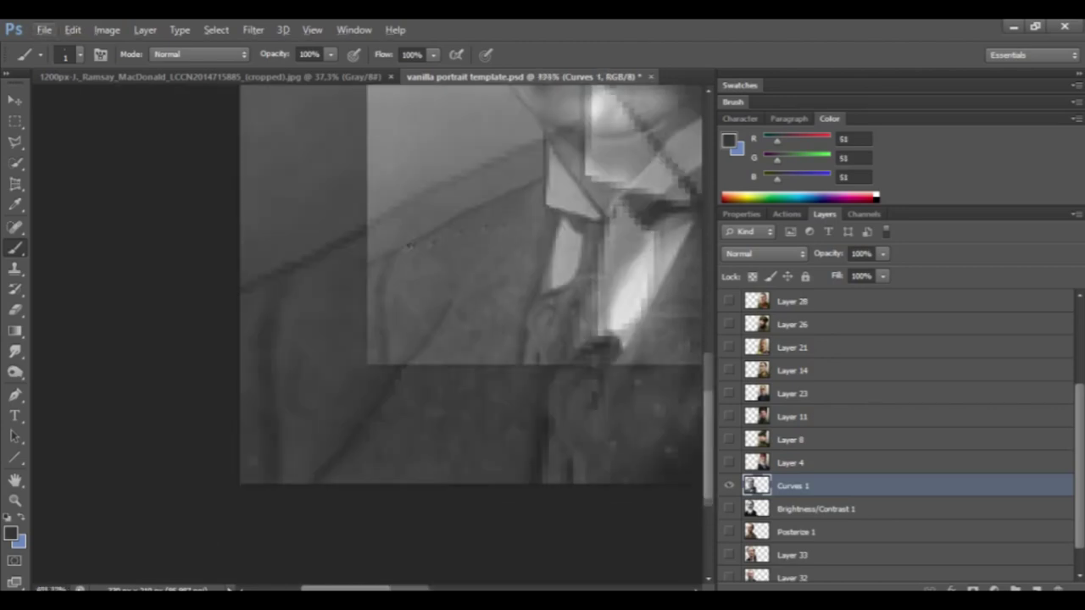
# Clean up the edges of the diagonal jacket contour on the left portrait with sampled gray (RGB 96).
pyautogui.scroll(7, 65, 511)
pyautogui.scroll(3, 227, 416)
pyautogui.moveTo(203, 457)
pyautogui.mouseDown()
pyautogui.moveTo(400, 150)
pyautogui.moveTo(451, 89)
pyautogui.mouseUp()
pyautogui.scroll(-6, 347, 285)
pyautogui.scroll(5, 286, 301)
pyautogui.scroll(3, 267, 439)
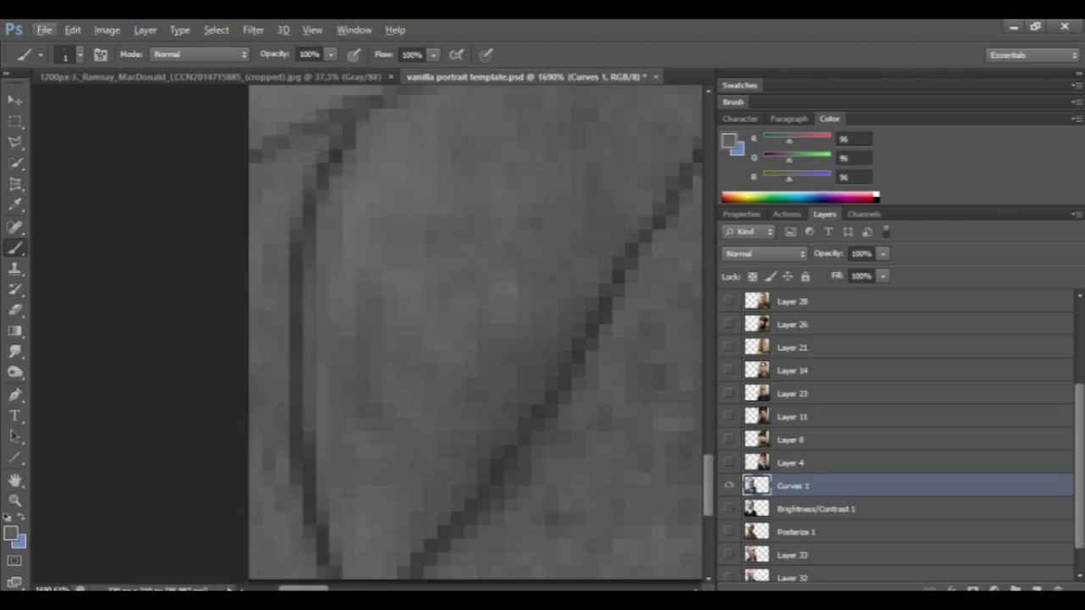
pyautogui.scroll(-6, 257, 393)
pyautogui.scroll(2, 195, 470)
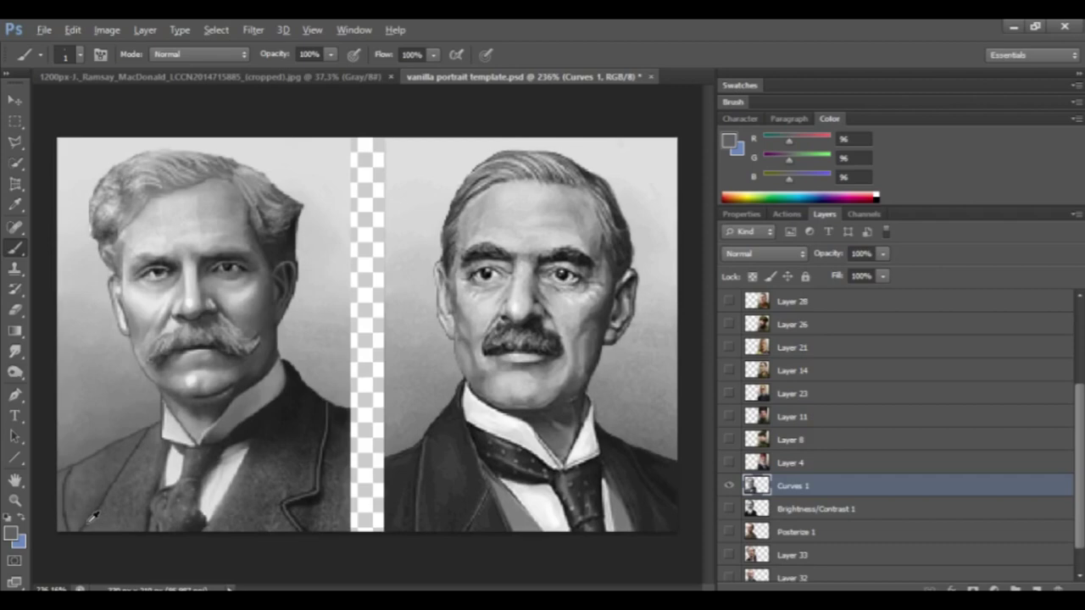
# Paint out the upper part of the diagonal jacket contour with sampled jacket gray (RGB 93).
pyautogui.scroll(5, 93, 517)
pyautogui.scroll(-7, 170, 508)
pyautogui.scroll(8, 335, 377)
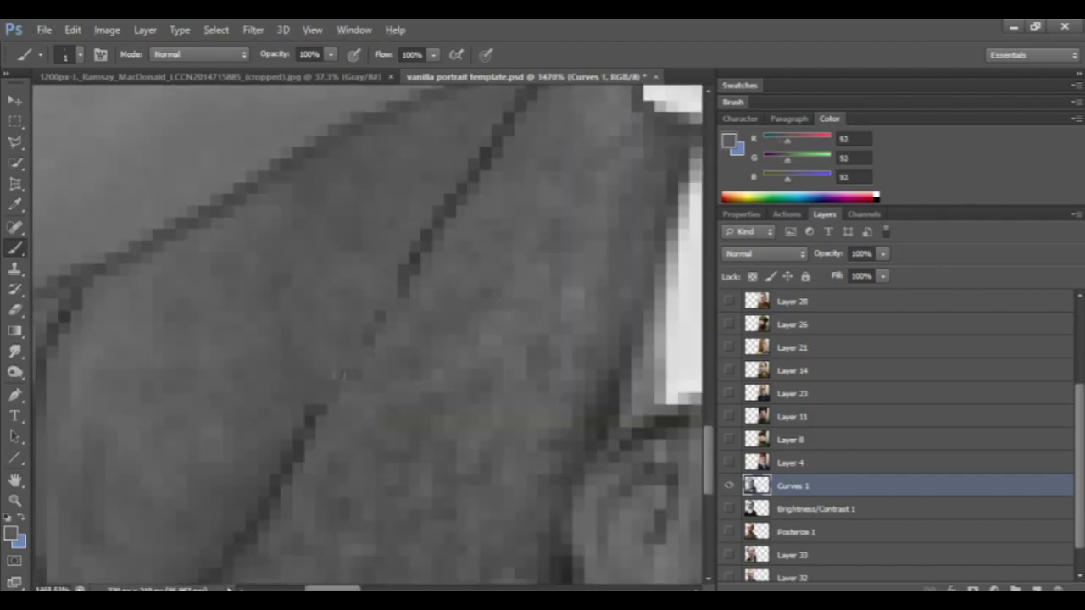
pyautogui.moveTo(343, 375); pyautogui.dragTo(464, 185)
pyautogui.scroll(2, 468, 186)
pyautogui.scroll(-8, 373, 330)
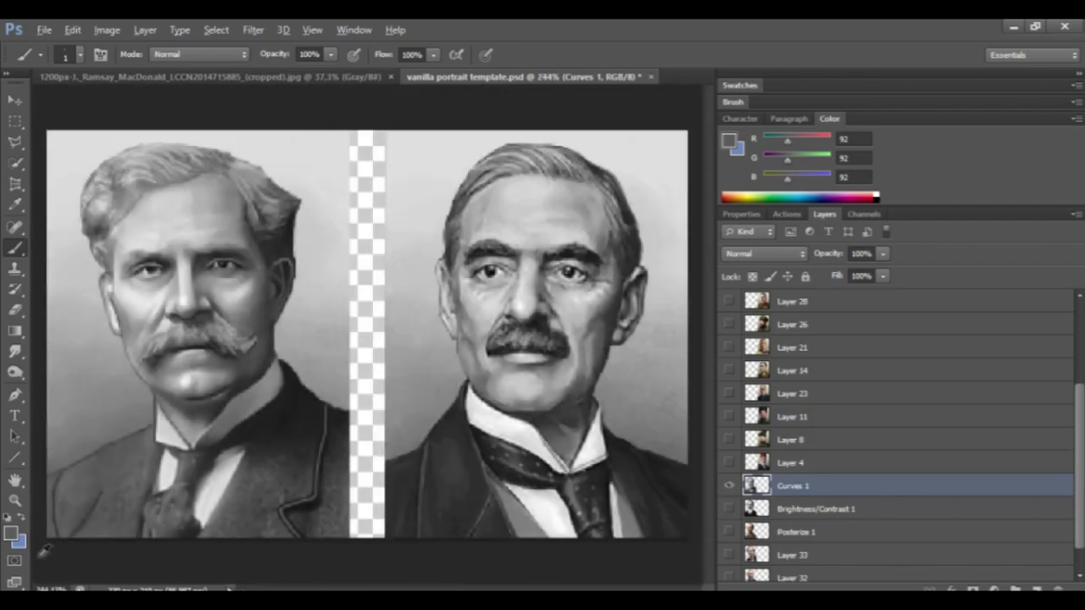
# Draw a dark gray (RGB 59) lapel contour running under the lit-side shoulder line and bending down to the diagonal contour.
pyautogui.scroll(3, 373, 330)
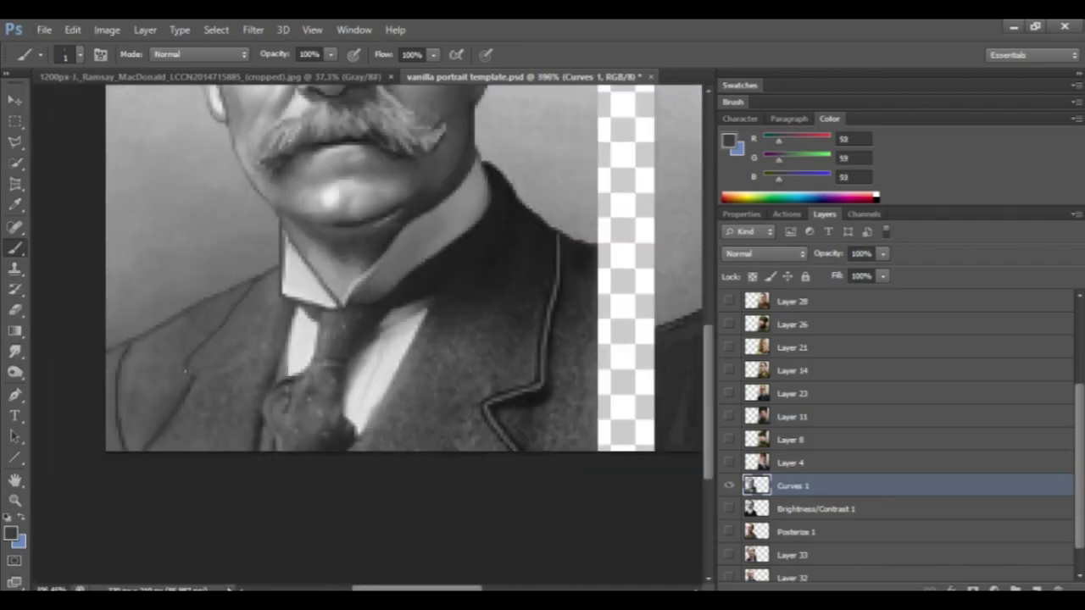
pyautogui.scroll(-3, 289, 247)
pyautogui.scroll(6, 288, 247)
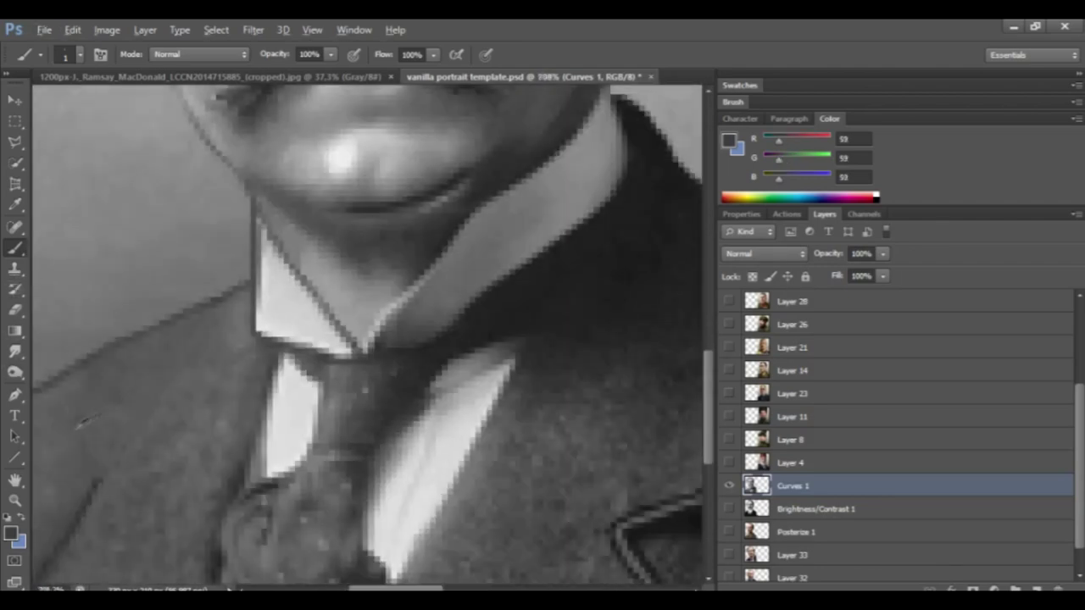
pyautogui.scroll(-4, 223, 509)
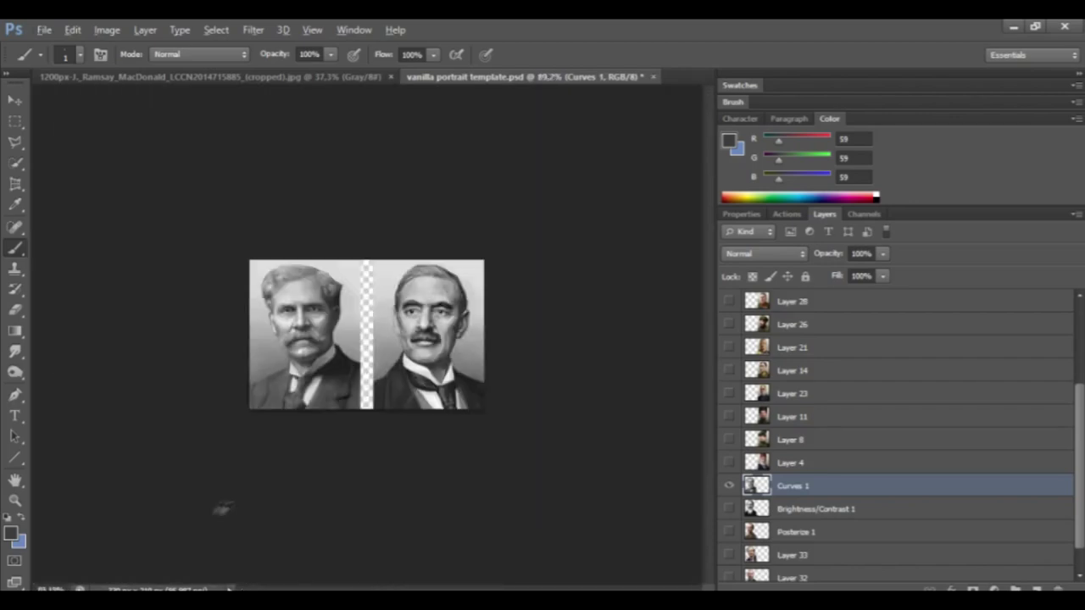
pyautogui.scroll(7, 223, 508)
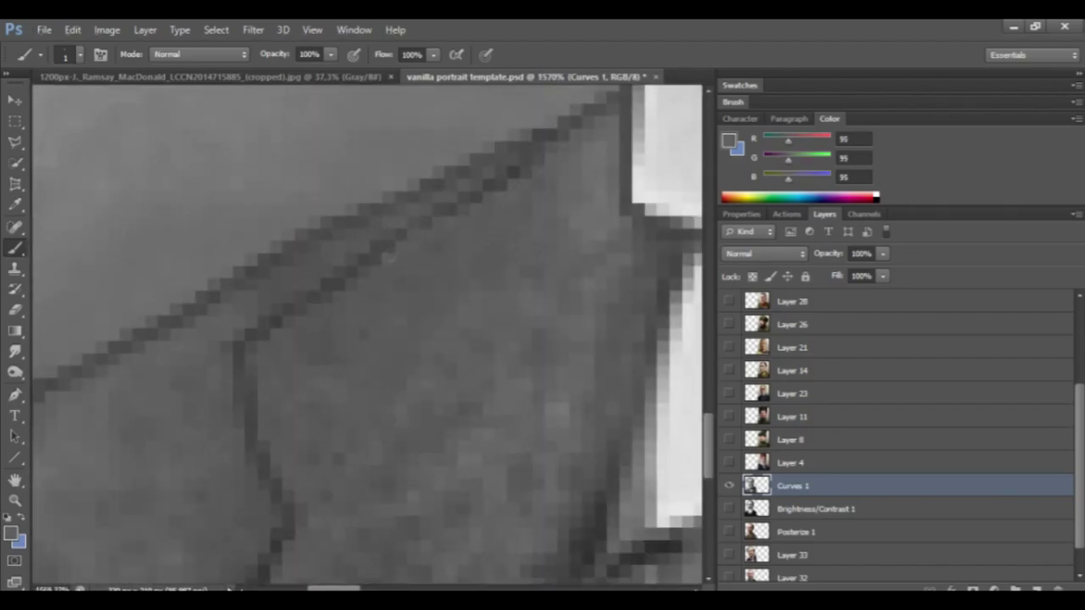
# Clean up the lit-side lapel contour down to the portrait's lower edge with sampled jacket grays.
pyautogui.scroll(3, 280, 327)
pyautogui.moveTo(255, 475); pyautogui.dragTo(249, 256)
pyautogui.moveTo(152, 509); pyautogui.dragTo(271, 246)
pyautogui.moveTo(92, 552); pyautogui.dragTo(152, 394)
pyautogui.keyDown('alt'); pyautogui.click(229, 364); pyautogui.keyUp('alt')
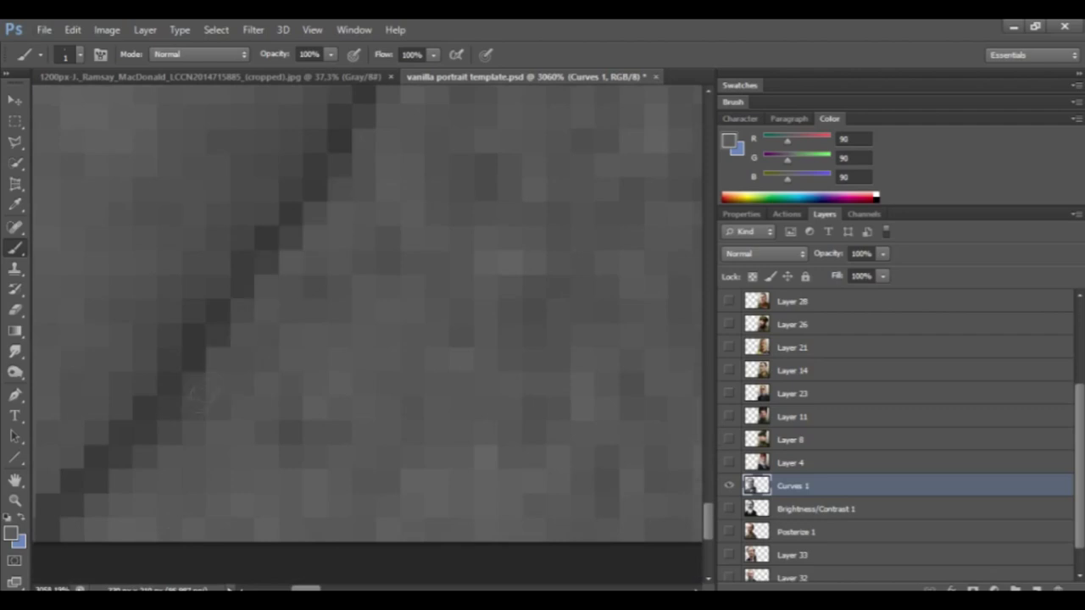
pyautogui.moveTo(97, 481); pyautogui.dragTo(74, 508)
pyautogui.moveTo(255, 280); pyautogui.dragTo(233, 492)
pyautogui.moveTo(220, 275); pyautogui.dragTo(225, 538)
# Paint a faint gray (RGB 82) seam line parallel to the inside of the lit-side lapel contour.
pyautogui.scroll(-2, 224, 538)
pyautogui.keyDown('alt'); pyautogui.click(231, 428); pyautogui.keyUp('alt')
pyautogui.moveTo(415, 220)
pyautogui.mouseDown()
pyautogui.moveTo(233, 424)
pyautogui.moveTo(194, 489)
pyautogui.mouseUp()
pyautogui.scroll(3, 231, 425)
pyautogui.scroll(-1, 230, 426)
pyautogui.moveTo(127, 559); pyautogui.dragTo(128, 205)
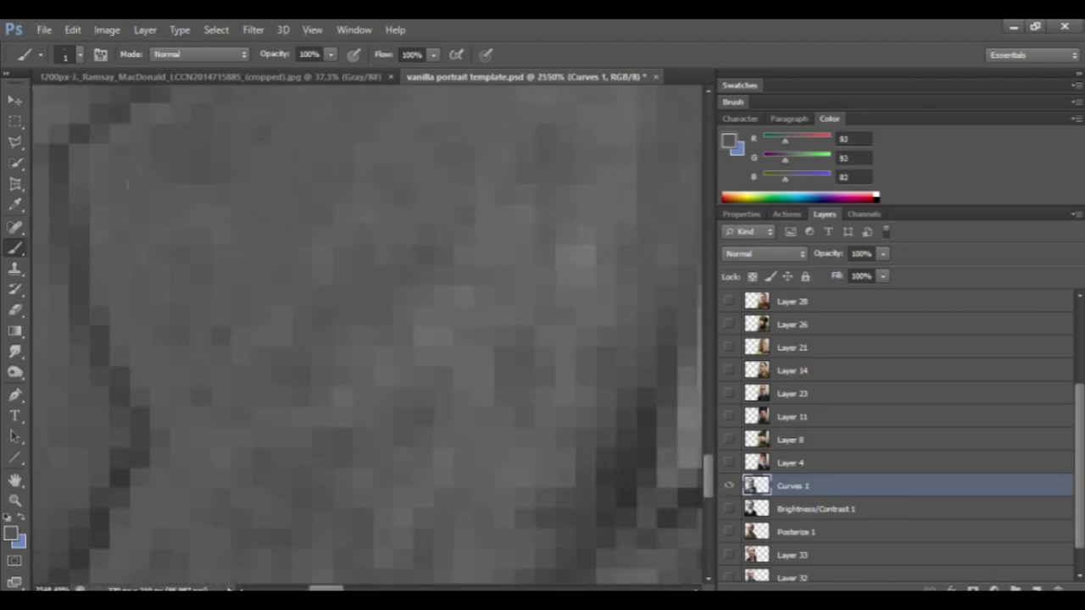
pyautogui.scroll(-2, 140, 255)
pyautogui.scroll(-10, 54, 530)
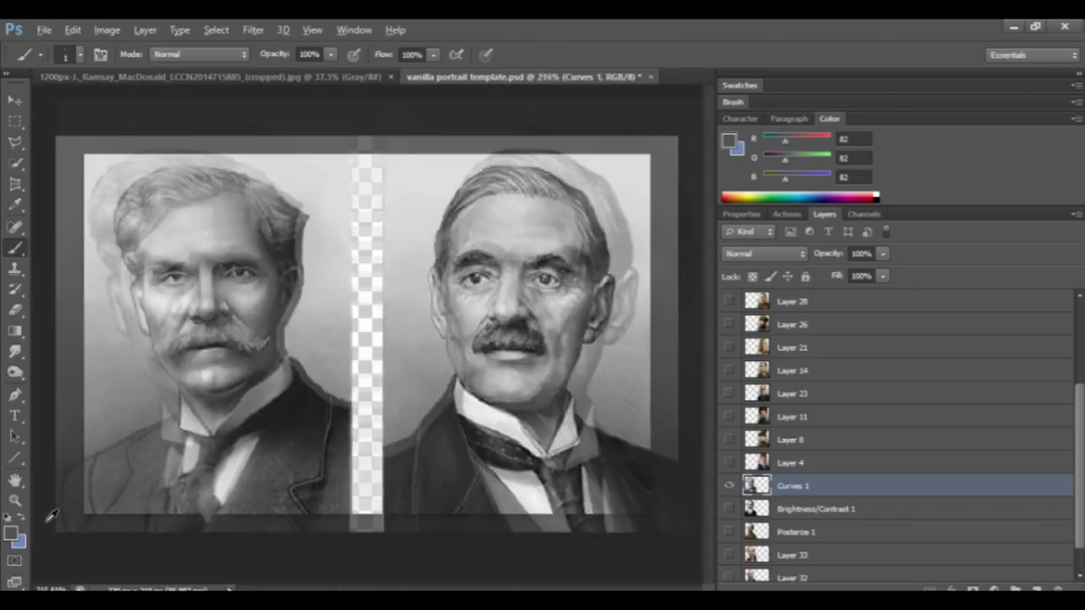
# Darken the upper lit-side lapel contour below the shoulder with sampled near-black (RGB 23).
pyautogui.scroll(3, 89, 474)
pyautogui.keyDown('alt'); pyautogui.click(495, 484); pyautogui.keyUp('alt')
pyautogui.scroll(-2, 92, 431)
pyautogui.scroll(10, 225, 373)
pyautogui.scroll(-1, 247, 388)
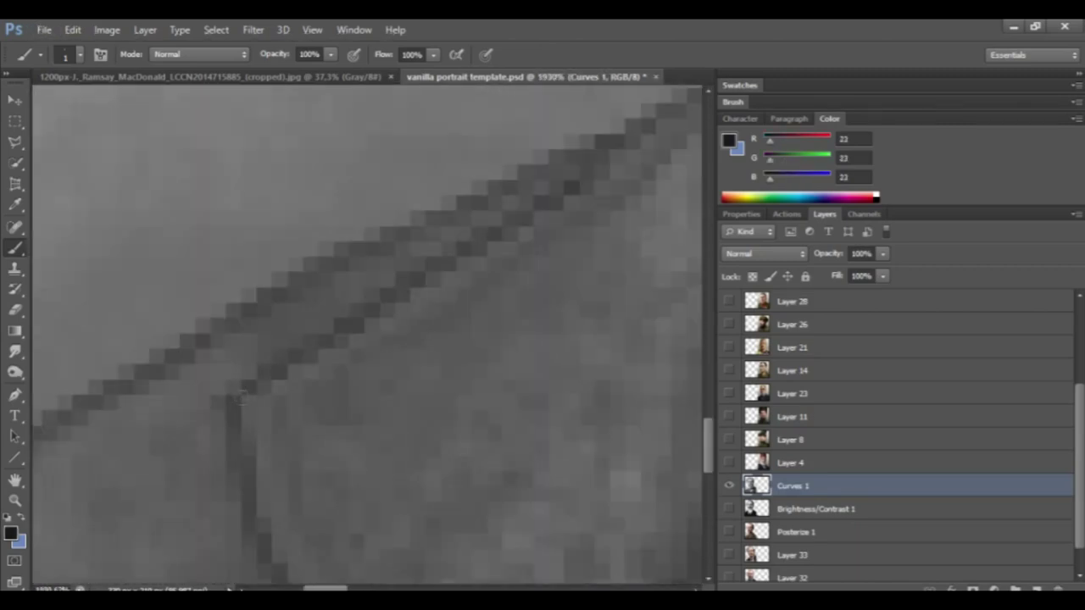
pyautogui.scroll(-1, 560, 176)
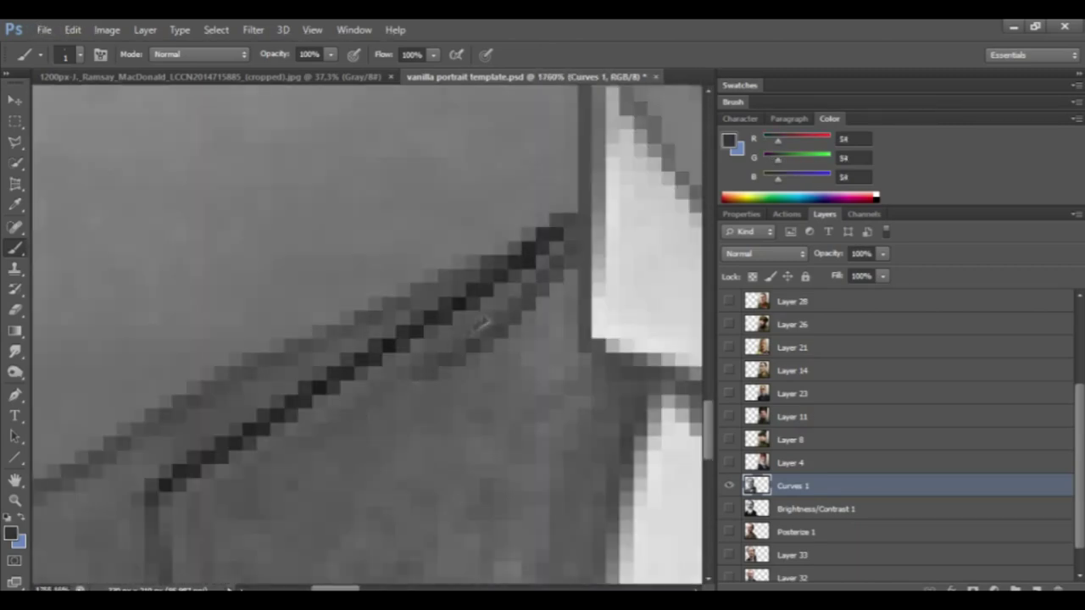
# Draw the inner seam beneath the upper lit-side lapel contour in dark gray (RGB 54), undoing unwanted strokes.
pyautogui.scroll(5, 445, 339)
pyautogui.moveTo(409, 394); pyautogui.dragTo(218, 517)
pyautogui.hotkey('ctrl', 'alt', 'z')
pyautogui.hotkey('ctrl', 'alt', 'z')
pyautogui.scroll(-4, 411, 262)
pyautogui.moveTo(158, 503); pyautogui.dragTo(216, 476)
pyautogui.scroll(-12, 93, 441)
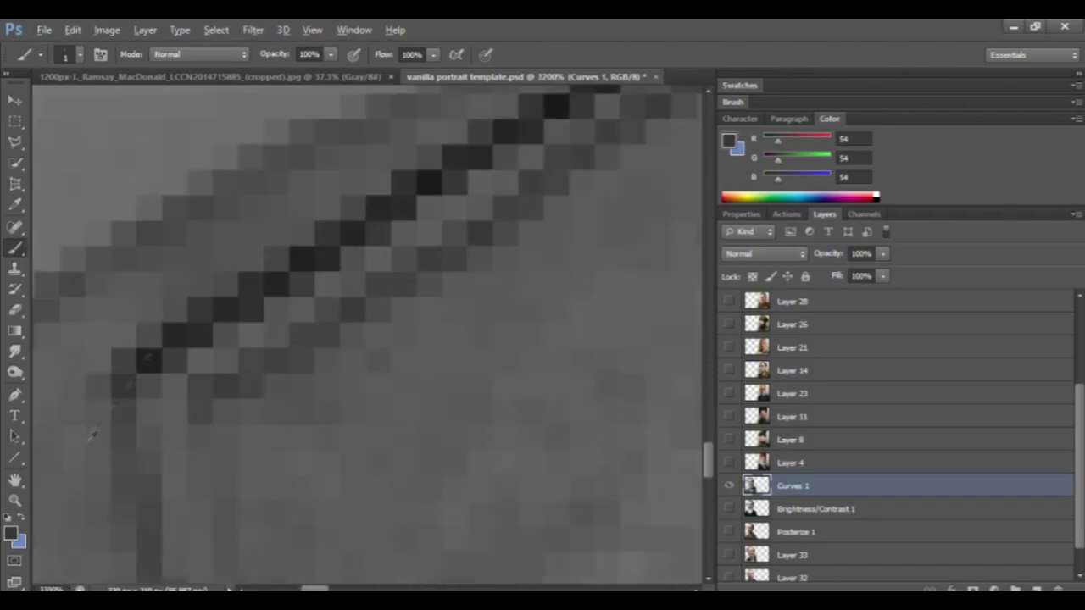
# Strengthen the inner seam along the bend and lower run of the lit-side lapel with dark grays (RGB 61 and 40).
pyautogui.scroll(10, 110, 500)
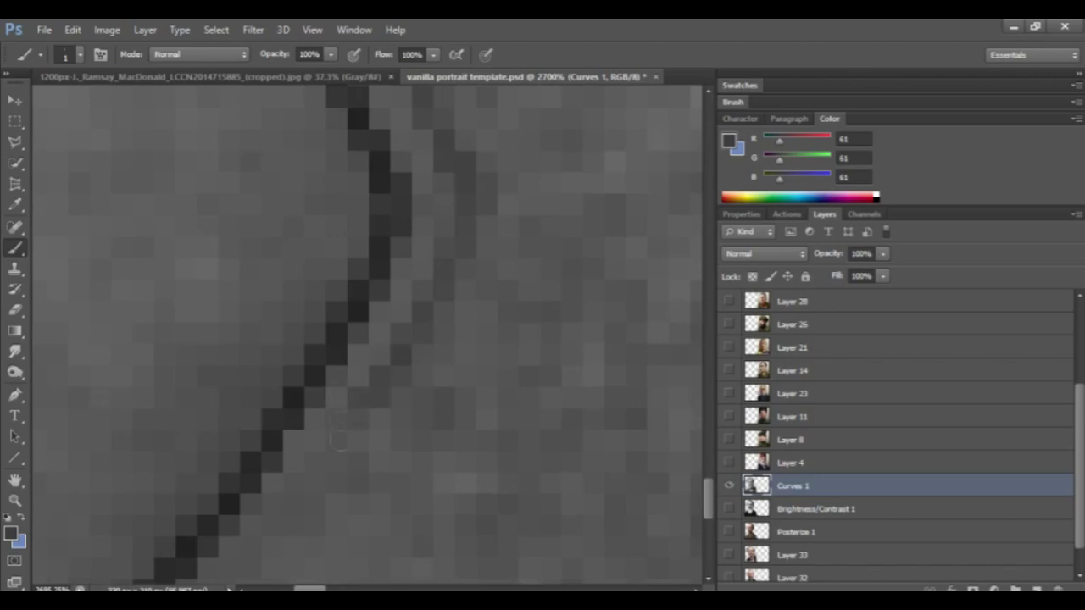
pyautogui.moveTo(358, 365); pyautogui.dragTo(507, 209)
pyautogui.scroll(1, 507, 209)
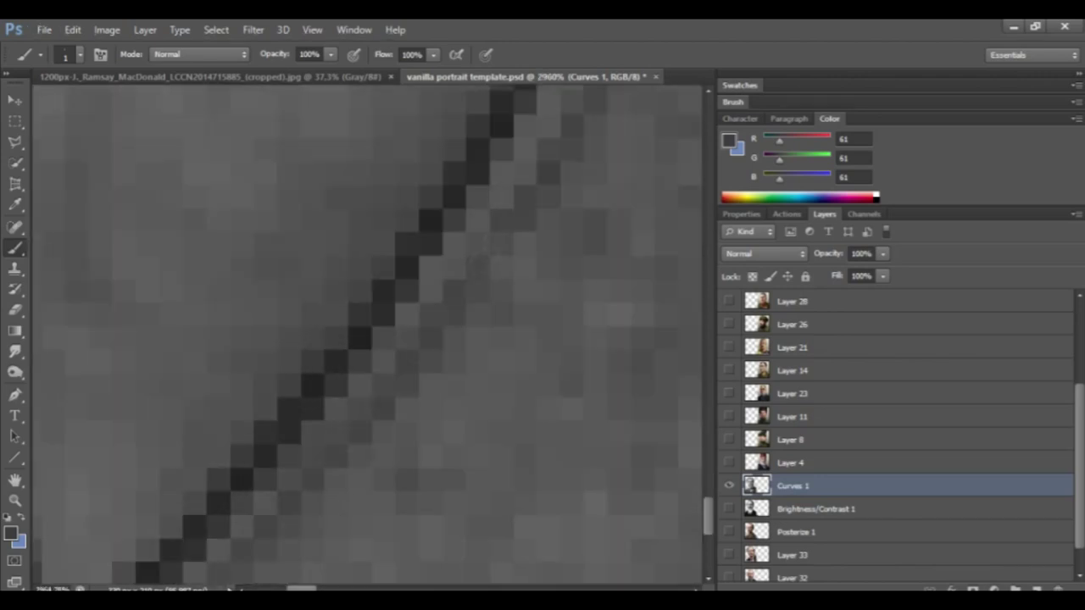
pyautogui.scroll(6, 478, 254)
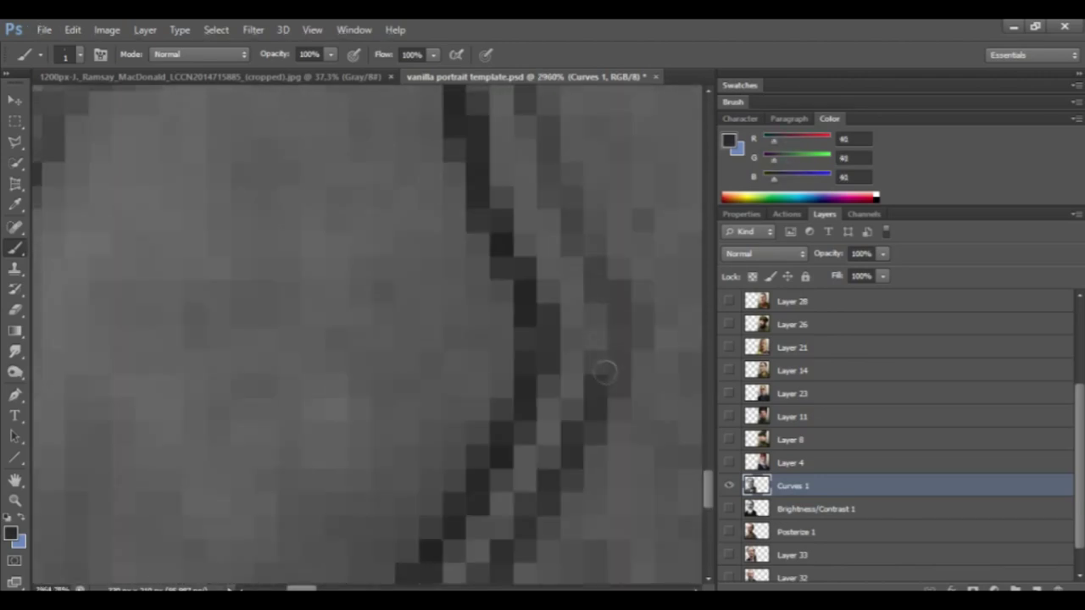
pyautogui.scroll(-15, 194, 528)
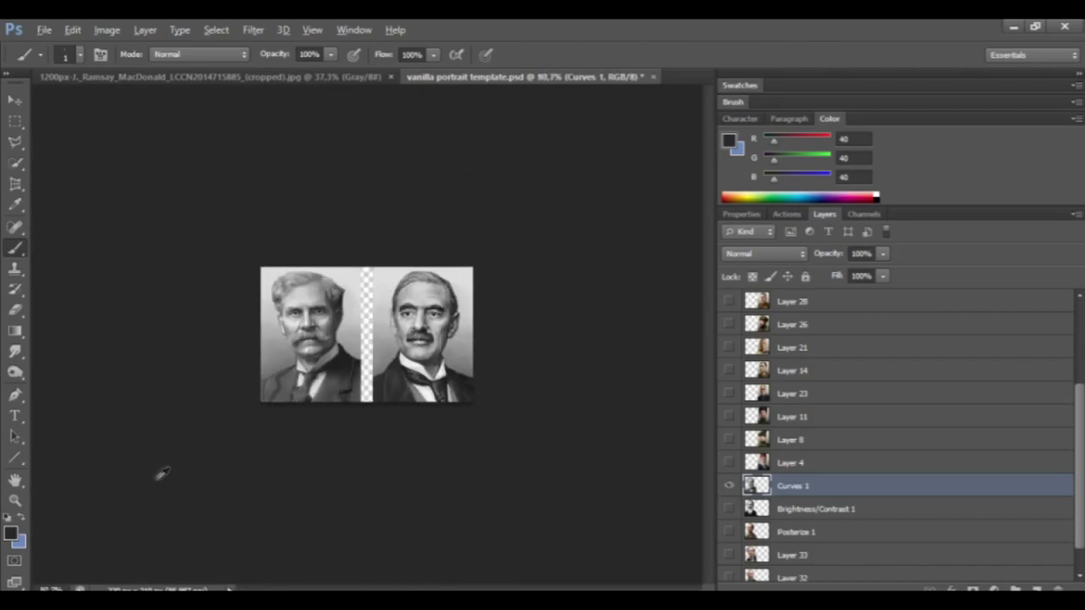
# Sharpen the edges of the shaded-side collar wing against the jaw and jacket with sampled dark grays.
pyautogui.scroll(10, 178, 496)
pyautogui.scroll(4, 557, 188)
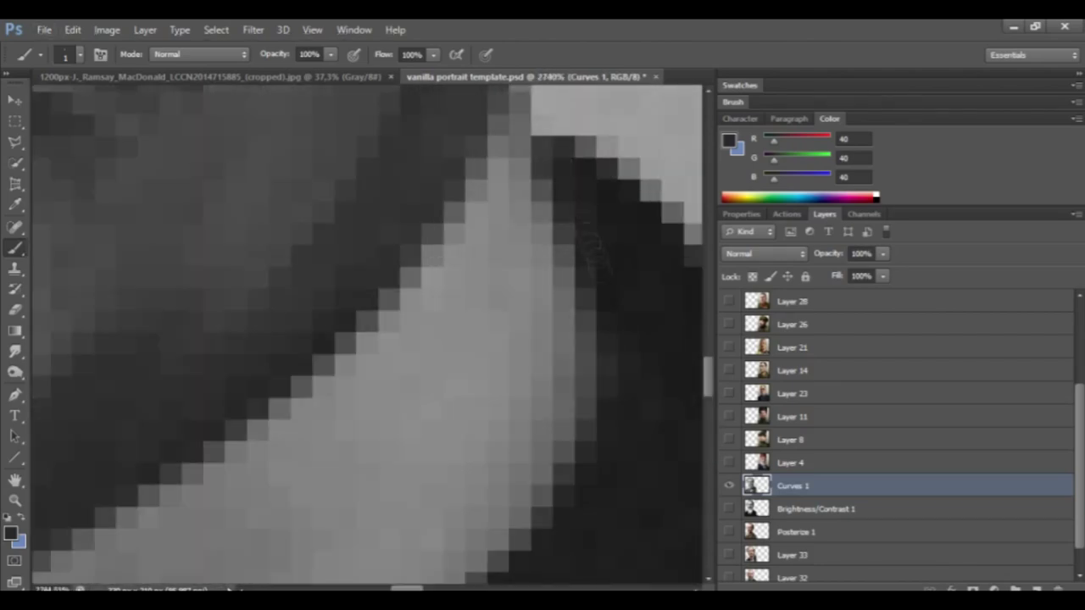
pyautogui.scroll(-5, 596, 254)
pyautogui.scroll(5, 576, 203)
pyautogui.keyDown('alt'); pyautogui.click(547, 195); pyautogui.keyUp('alt')
pyautogui.moveTo(551, 191); pyautogui.dragTo(403, 399)
pyautogui.scroll(-3, 474, 322)
pyautogui.moveTo(521, 216); pyautogui.dragTo(627, 102)
pyautogui.scroll(-4, 621, 235)
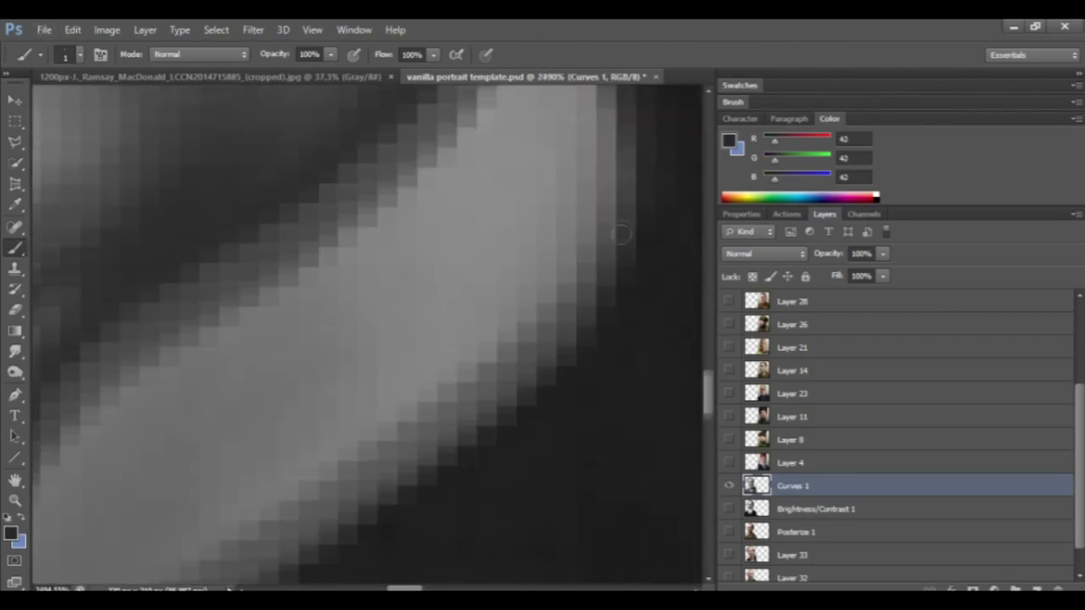
pyautogui.scroll(-2, 622, 235)
pyautogui.scroll(-5, 399, 138)
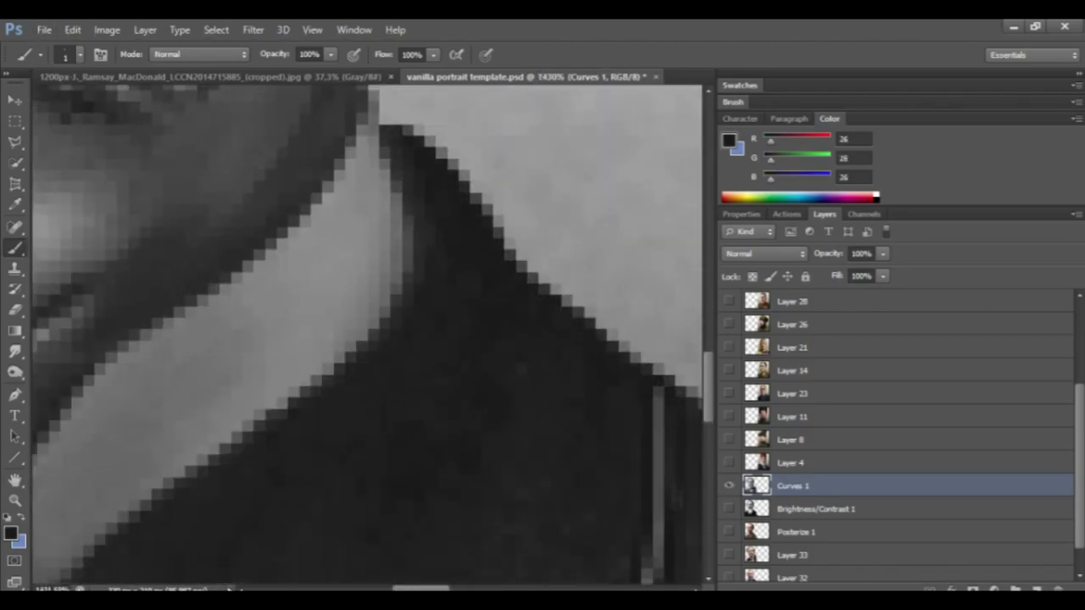
# Refine the lower edge and tip of the shaded-side collar wing with sampled dark grays.
pyautogui.scroll(-4, 403, 152)
pyautogui.scroll(3, 517, 195)
pyautogui.scroll(-4, 509, 246)
pyautogui.scroll(4, 381, 186)
pyautogui.scroll(3, 511, 255)
pyautogui.scroll(-5, 509, 280)
pyautogui.scroll(5, 389, 399)
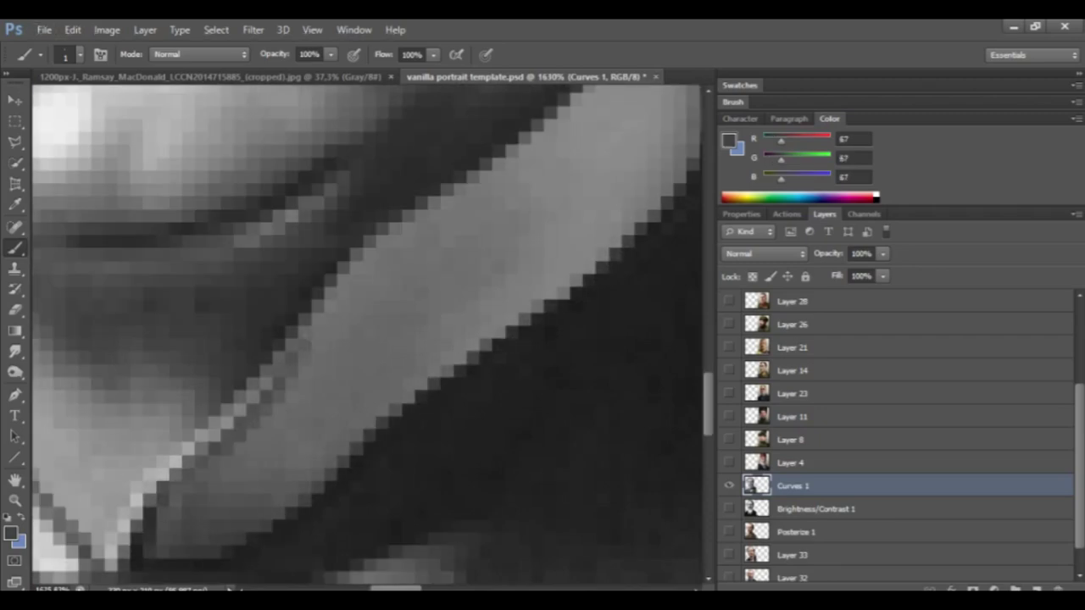
pyautogui.scroll(-5, 317, 294)
pyautogui.scroll(5, 102, 444)
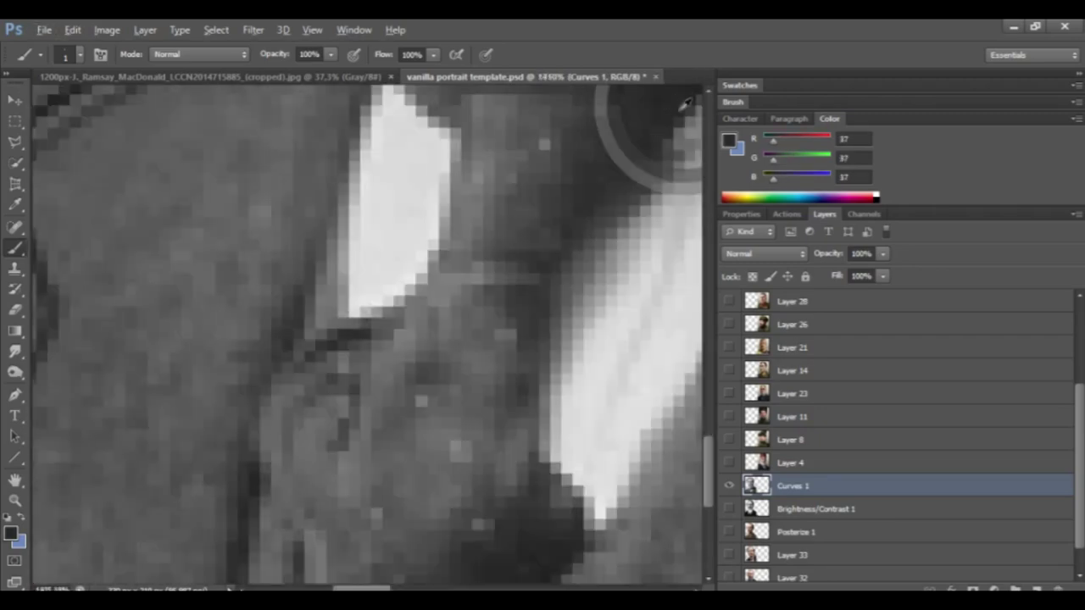
# Pick a near-black (RGB 27) as the foreground color and outline the tie knot below the collar.
pyautogui.scroll(-4, 451, 266)
pyautogui.scroll(5, 593, 149)
pyautogui.scroll(-3, 419, 250)
pyautogui.scroll(4, 259, 283)
pyautogui.click(728, 140)
pyautogui.click(845, 484)
pyautogui.click(976, 292)
pyautogui.press('b')
pyautogui.moveTo(473, 199); pyautogui.dragTo(208, 535)
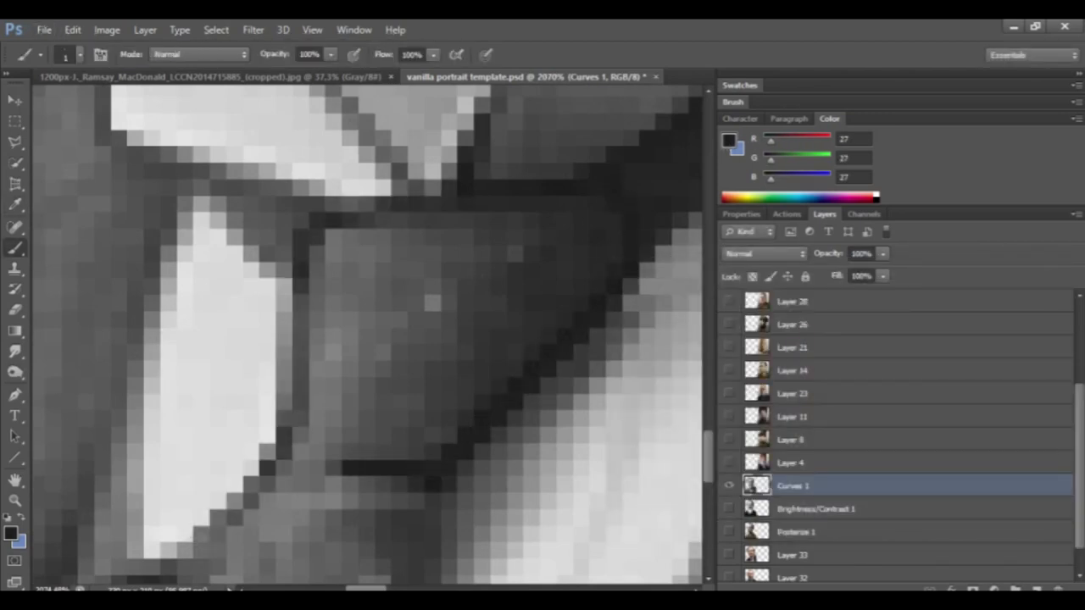
# Extend the near-black (RGB 27) outline from the knot down the tie's edge along the shaded-side shirt strip.
pyautogui.scroll(-4, 414, 281)
pyautogui.scroll(-2, 414, 280)
pyautogui.moveTo(434, 174); pyautogui.dragTo(420, 451)
pyautogui.scroll(-2, 428, 382)
pyautogui.scroll(1, 430, 363)
pyautogui.moveTo(433, 354); pyautogui.dragTo(458, 539)
pyautogui.scroll(-4, 462, 517)
pyautogui.scroll(3, 339, 339)
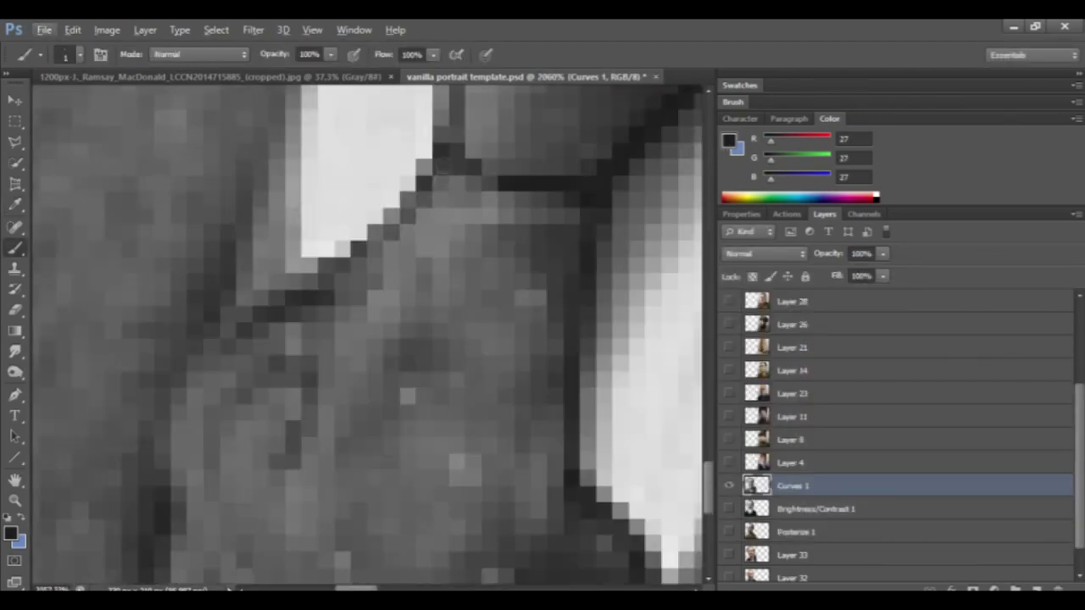
# Outline the tie's lit-side edge from the knot past the small shirt strip down to the portrait's lower edge in RGB 27.
pyautogui.moveTo(444, 164); pyautogui.dragTo(172, 476)
pyautogui.scroll(-2, 301, 383)
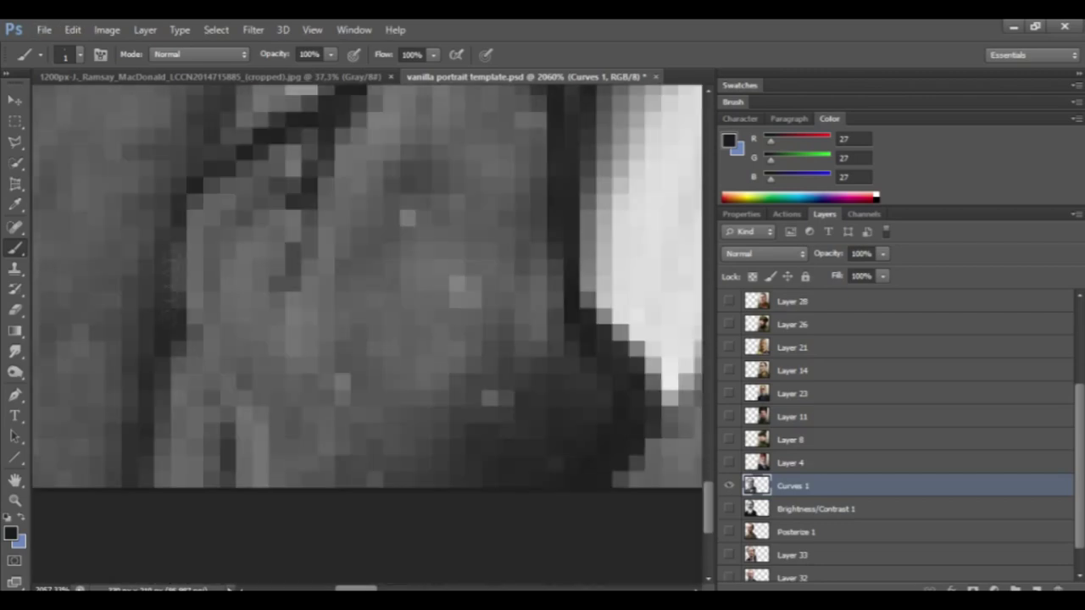
pyautogui.moveTo(244, 415); pyautogui.dragTo(197, 485)
pyautogui.scroll(-5, 211, 494)
pyautogui.scroll(6, 214, 492)
# Define the jacket edge beside the lit-side shirt strip in dark gray (RGB 55) and try a lighter gray stroke along the shirt.
pyautogui.keyDown('alt'); pyautogui.click(449, 195); pyautogui.keyUp('alt')
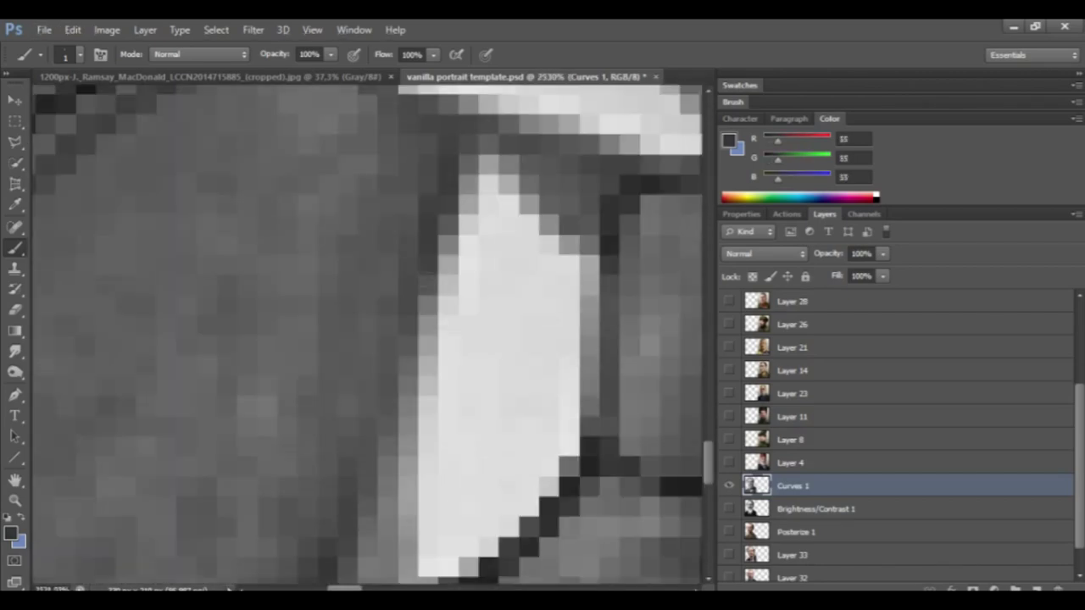
pyautogui.scroll(-2, 407, 360)
pyautogui.keyDown('alt'); pyautogui.click(405, 364); pyautogui.keyUp('alt')
pyautogui.moveTo(367, 495)
pyautogui.mouseDown()
pyautogui.moveTo(476, 107)
pyautogui.moveTo(589, 241)
pyautogui.moveTo(506, 515)
pyautogui.mouseUp()
pyautogui.scroll(1, 483, 110)
pyautogui.hotkey('ctrl', 'z')
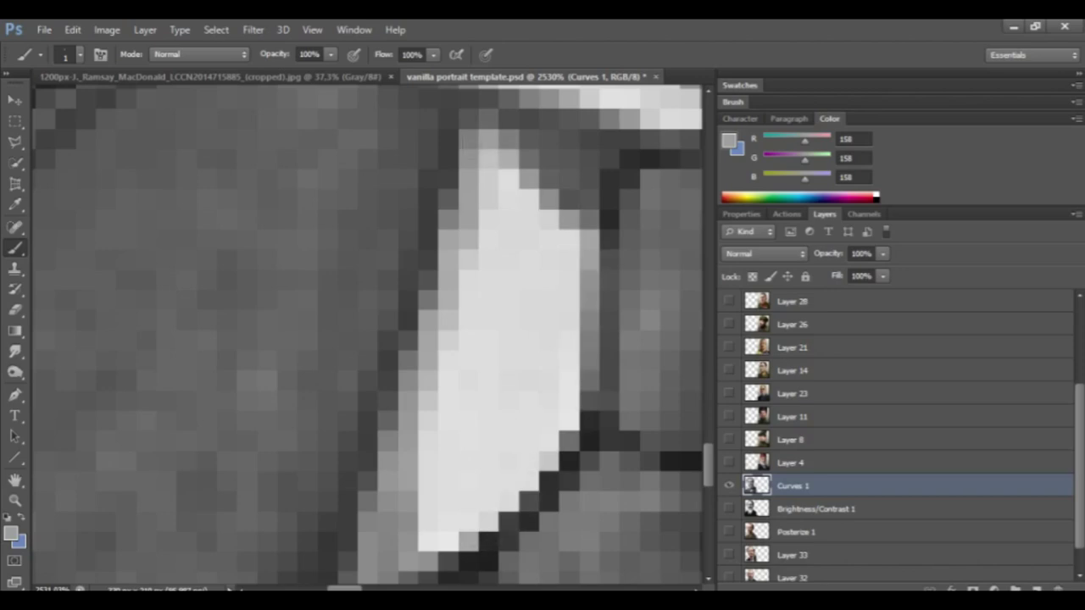
# Shade the borders of the lit-side shirt strip with sampled light grays (RGB 158 and 204).
pyautogui.moveTo(468, 121); pyautogui.dragTo(568, 229)
pyautogui.scroll(-1, 491, 139)
pyautogui.moveTo(517, 131); pyautogui.dragTo(500, 405)
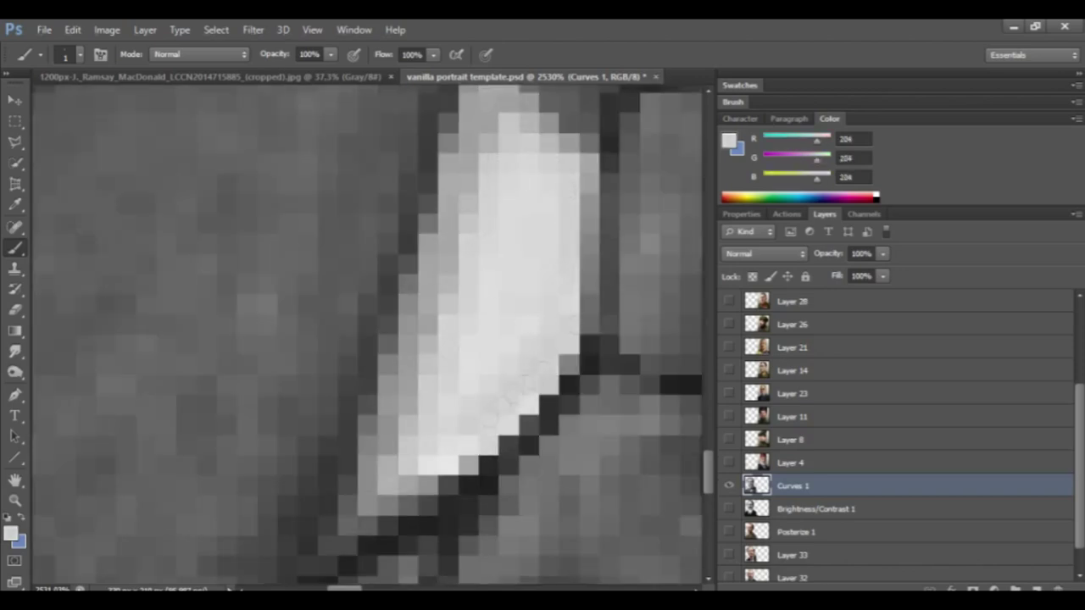
pyautogui.moveTo(514, 153); pyautogui.dragTo(469, 354)
pyautogui.keyDown('alt'); pyautogui.click(440, 460); pyautogui.keyUp('alt')
pyautogui.moveTo(467, 444)
pyautogui.mouseDown()
pyautogui.moveTo(569, 322)
pyautogui.moveTo(510, 307)
pyautogui.moveTo(543, 110)
pyautogui.mouseUp()
pyautogui.scroll(-5, 475, 249)
# Even out the shaded-side shirt strip beside the tie with sampled light gray (RGB 217).
pyautogui.scroll(5, 476, 248)
pyautogui.keyDown('alt'); pyautogui.click(414, 462); pyautogui.keyUp('alt')
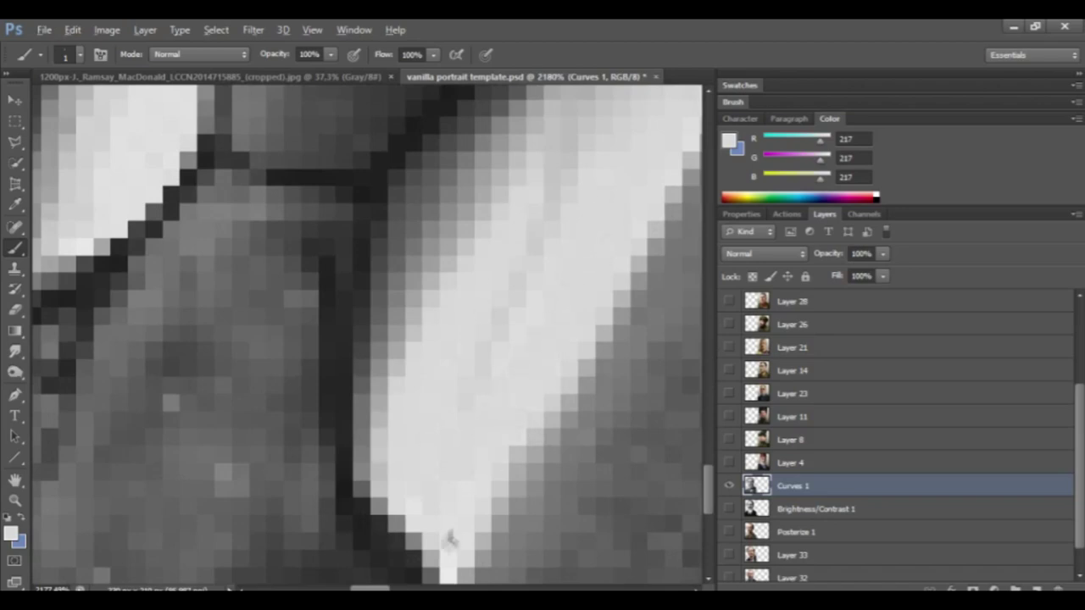
pyautogui.moveTo(492, 275); pyautogui.dragTo(466, 449)
pyautogui.scroll(-4, 452, 386)
pyautogui.scroll(3, 540, 330)
# Draw a dark gray (RGB 43) jacket contour along the outer edge of the shaded-side shirt strip.
pyautogui.keyDown('alt'); pyautogui.click(407, 178); pyautogui.keyUp('alt')
pyautogui.moveTo(580, 146); pyautogui.dragTo(354, 554)
pyautogui.scroll(-2, 353, 508)
pyautogui.moveTo(347, 446); pyautogui.dragTo(321, 497)
pyautogui.scroll(-7, 322, 470)
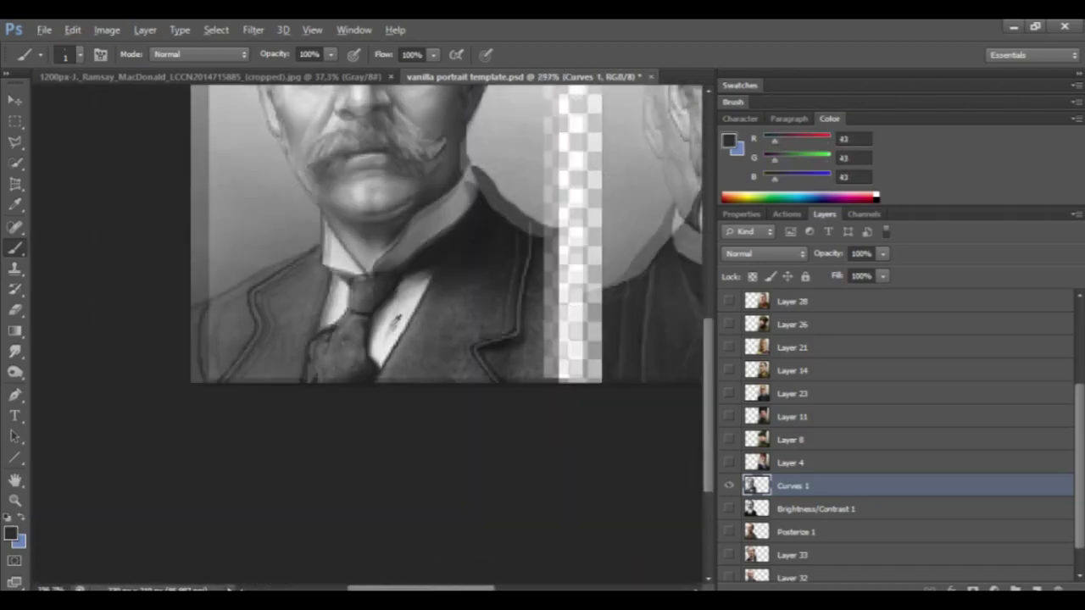
# Switch to the Smudge tool at 29% strength and set its brush size to 14 px.
pyautogui.scroll(10, 296, 373)
pyautogui.press('r')
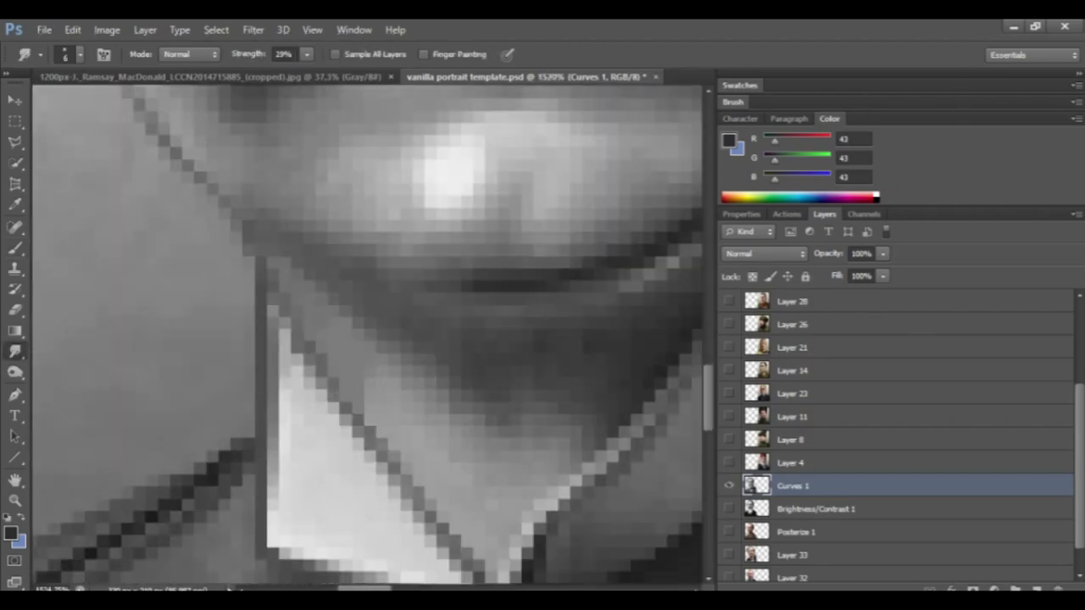
pyautogui.scroll(-4, 297, 373)
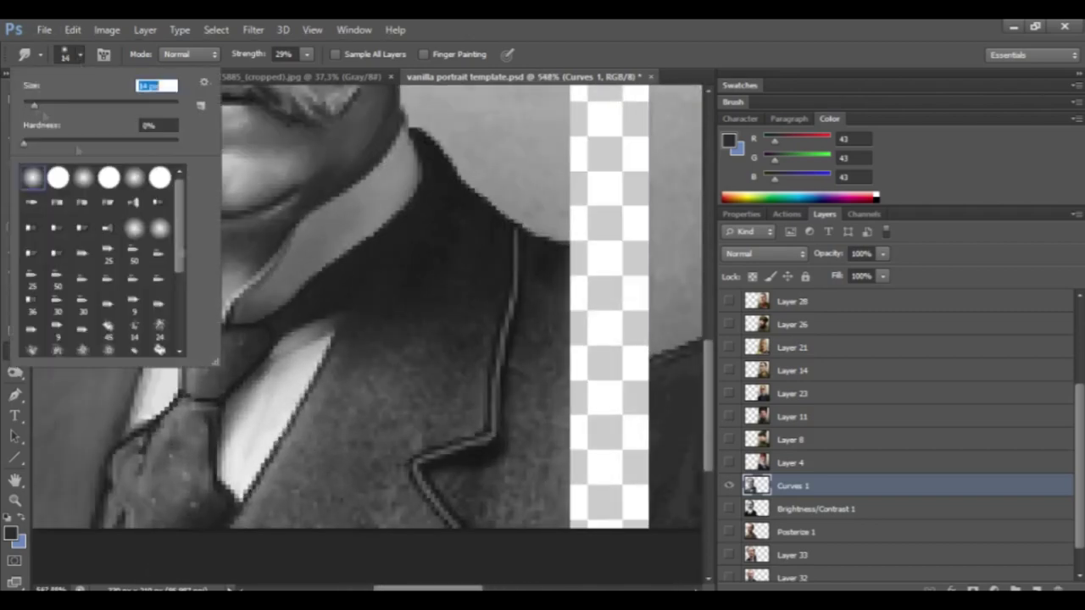
pyautogui.click(296, 510)
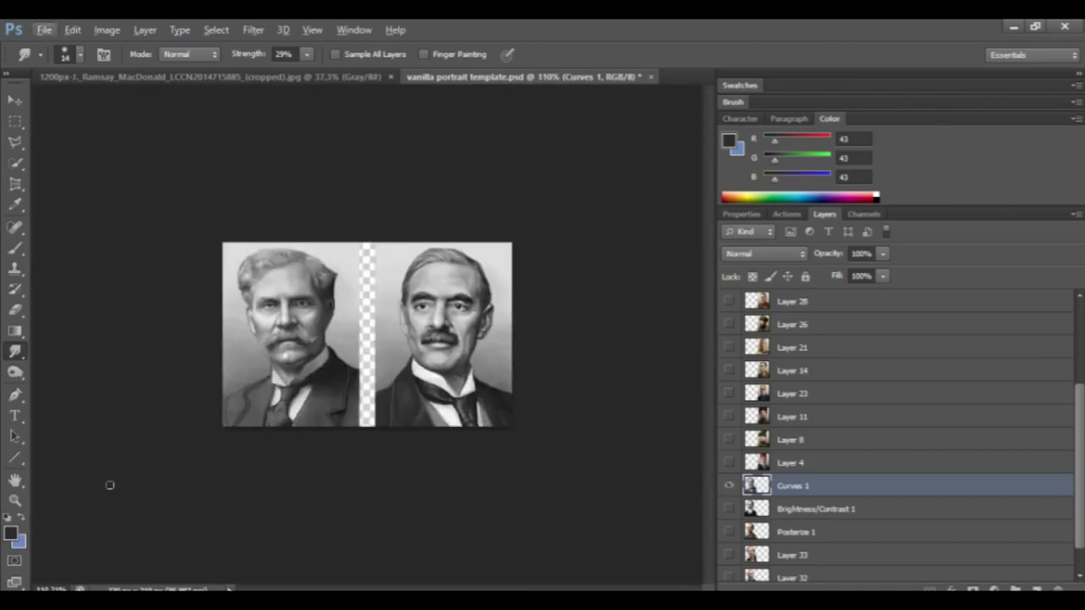
# Briefly toggle the visibility of other portrait layers above Curves 1 to compare them with the current portrait.
pyautogui.scroll(4, 726, 492)
pyautogui.click(729, 302)
pyautogui.click(729, 302)
pyautogui.click(728, 347)
pyautogui.click(728, 348)
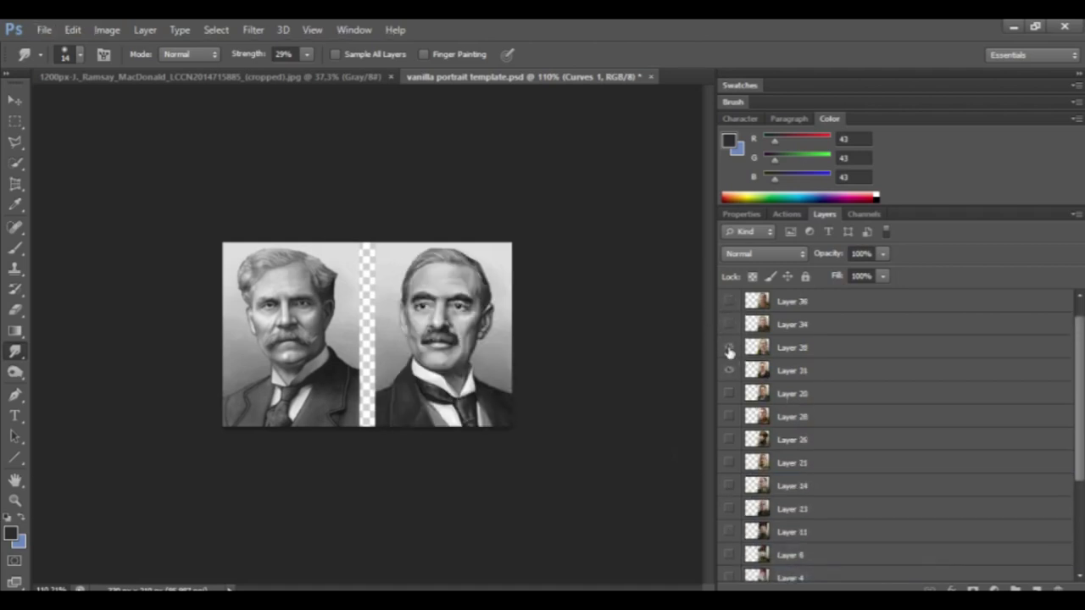
# Add a Posterize adjustment layer above Curves 1, restricted to the portrait's outline, and set its levels to 31.
pyautogui.scroll(-3, 729, 368)
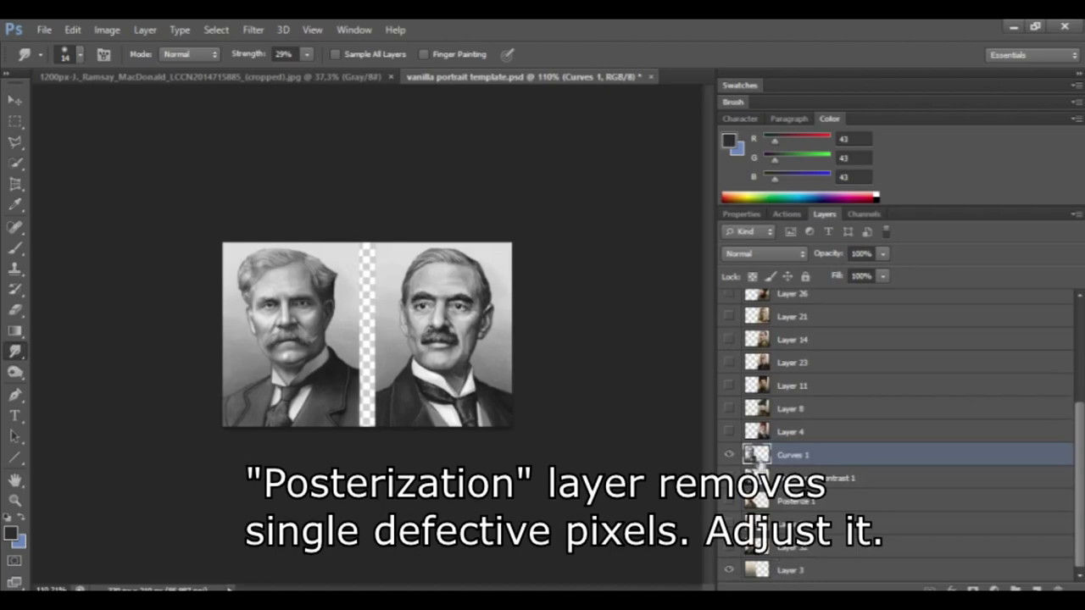
pyautogui.click(145, 30)
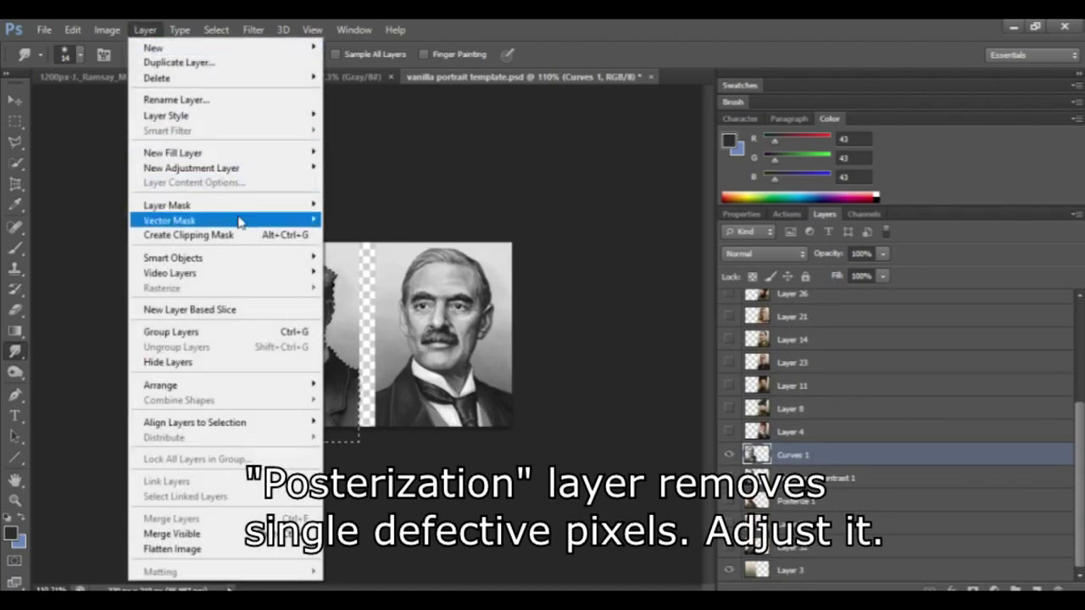
pyautogui.moveTo(254, 168)
pyautogui.click(343, 364)
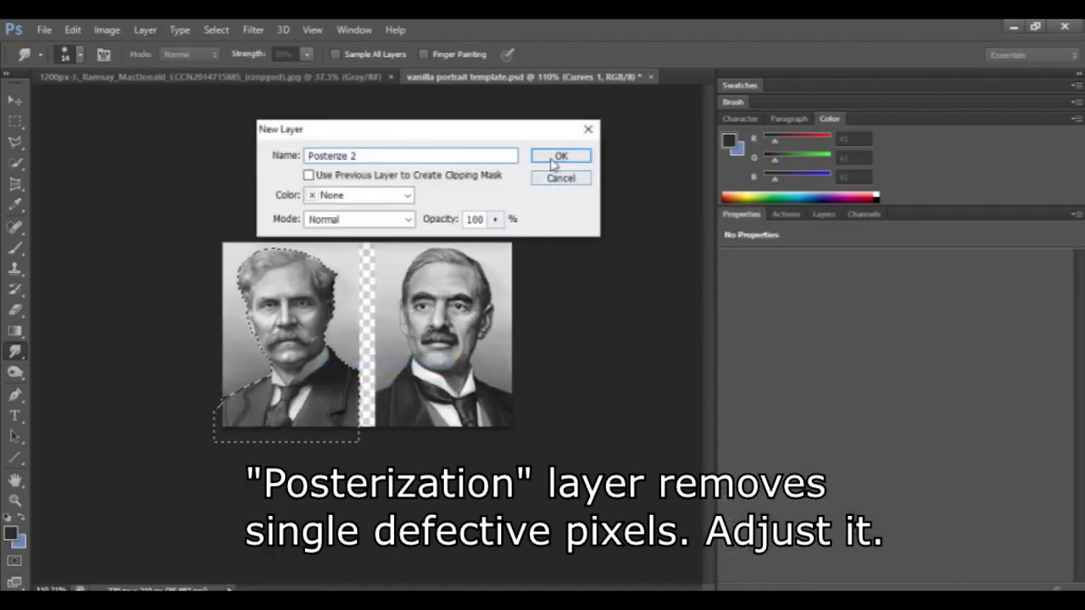
pyautogui.click(560, 157)
pyautogui.moveTo(731, 285); pyautogui.dragTo(746, 285)
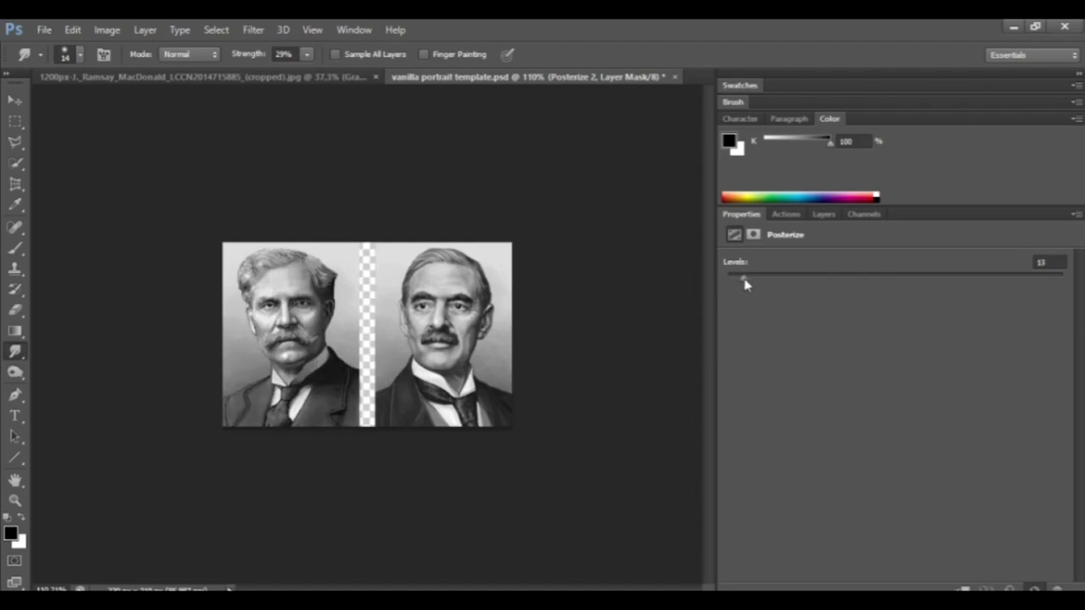
pyautogui.scroll(8, 220, 342)
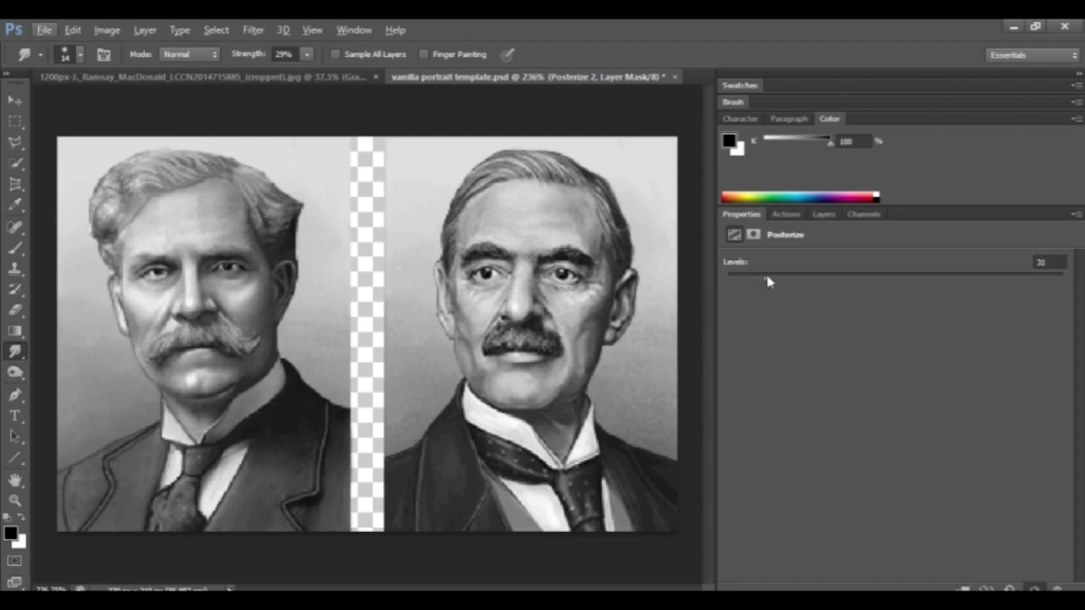
pyautogui.scroll(-5, 516, 309)
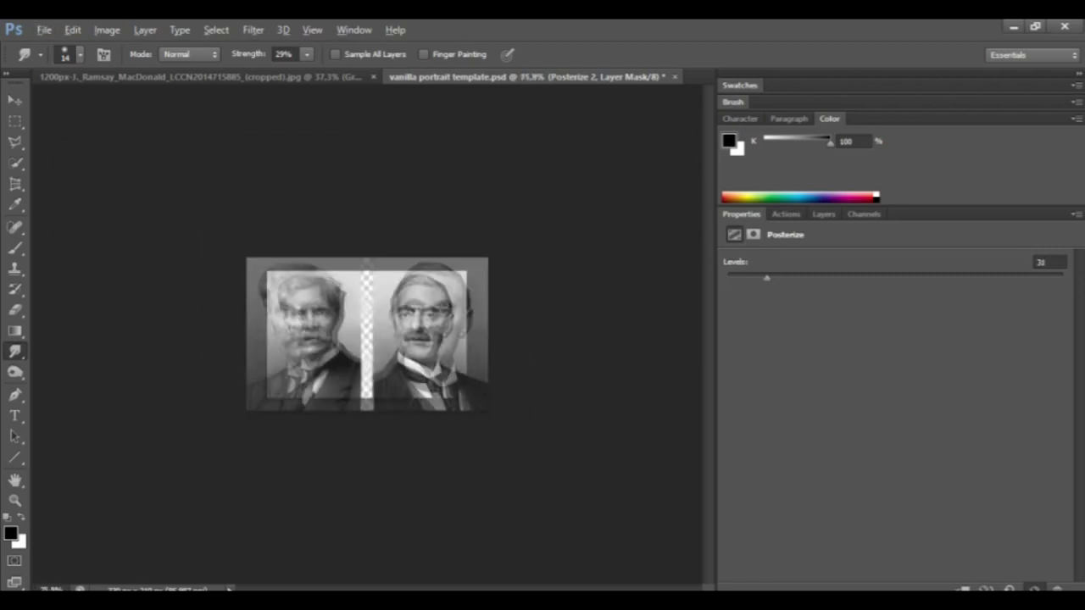
# Create a separate layer in Color blending mode above Posterize 2 and tint the face and neck in light skin tone.
pyautogui.click(823, 213)
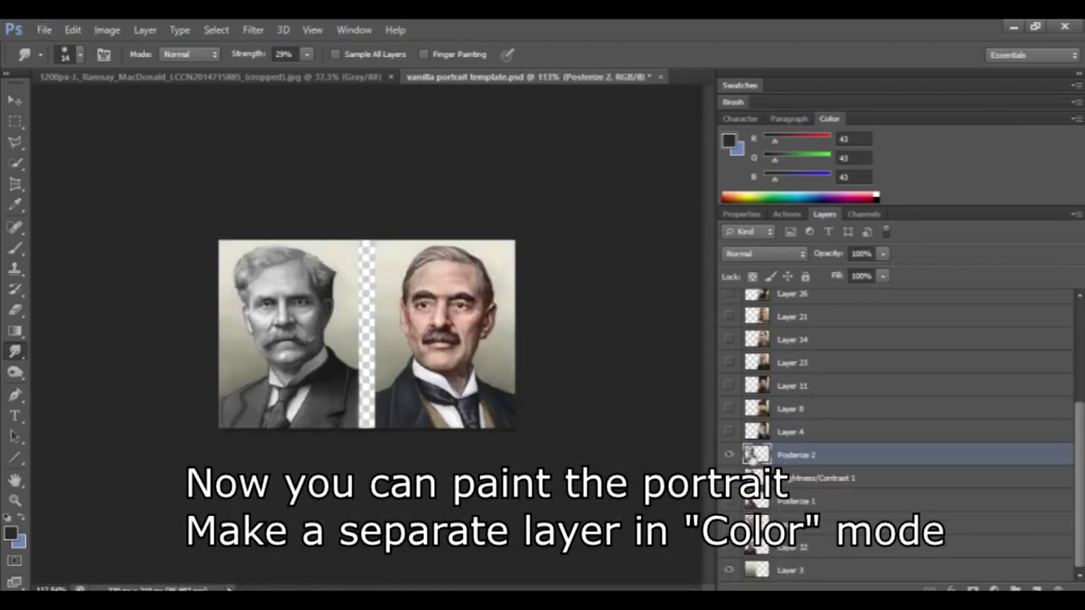
pyautogui.click(766, 253)
pyautogui.click(745, 394)
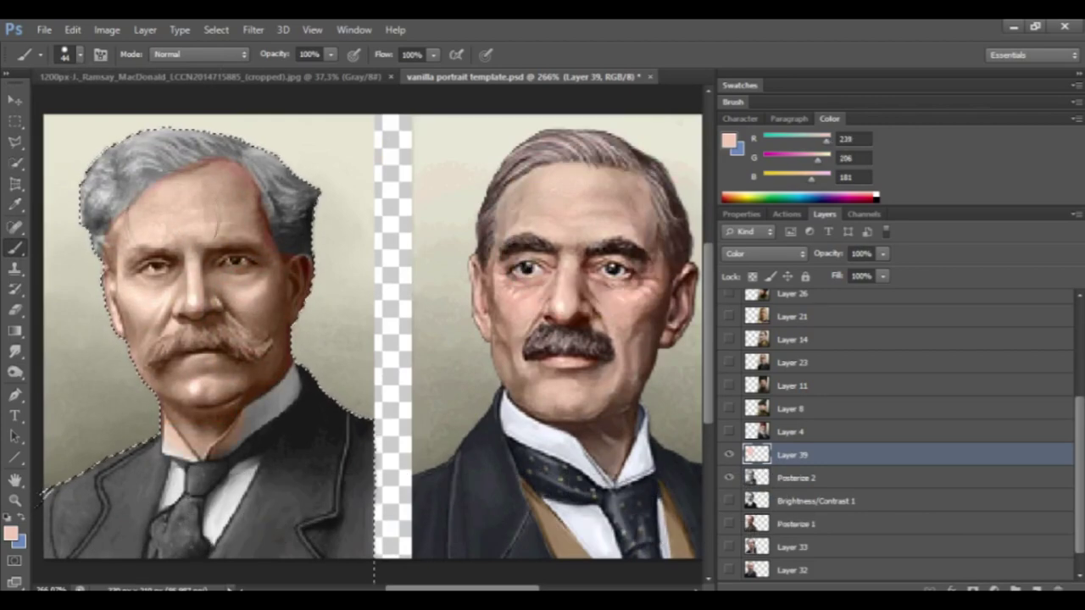
# Tint the portrait's hair with gray-brown tones sampled from the reference's hair, using a 24 px brush.
pyautogui.keyDown('alt'); pyautogui.click(578, 159); pyautogui.keyUp('alt')
pyautogui.scroll(2, 108, 134)
pyautogui.click(80, 55)
pyautogui.moveTo(56, 106); pyautogui.dragTo(38, 110)
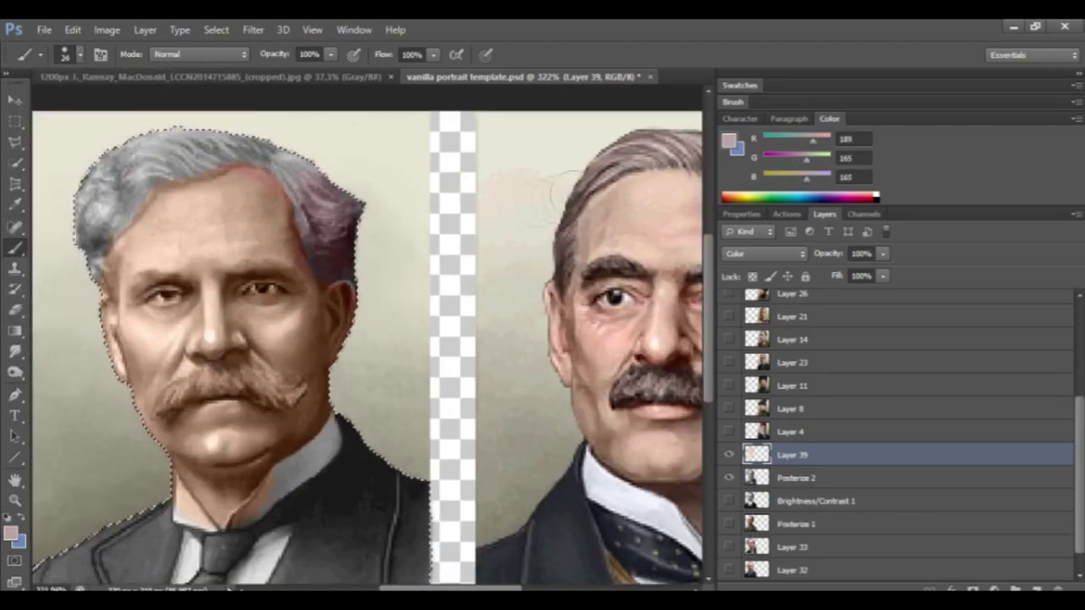
pyautogui.moveTo(100, 142); pyautogui.dragTo(97, 268)
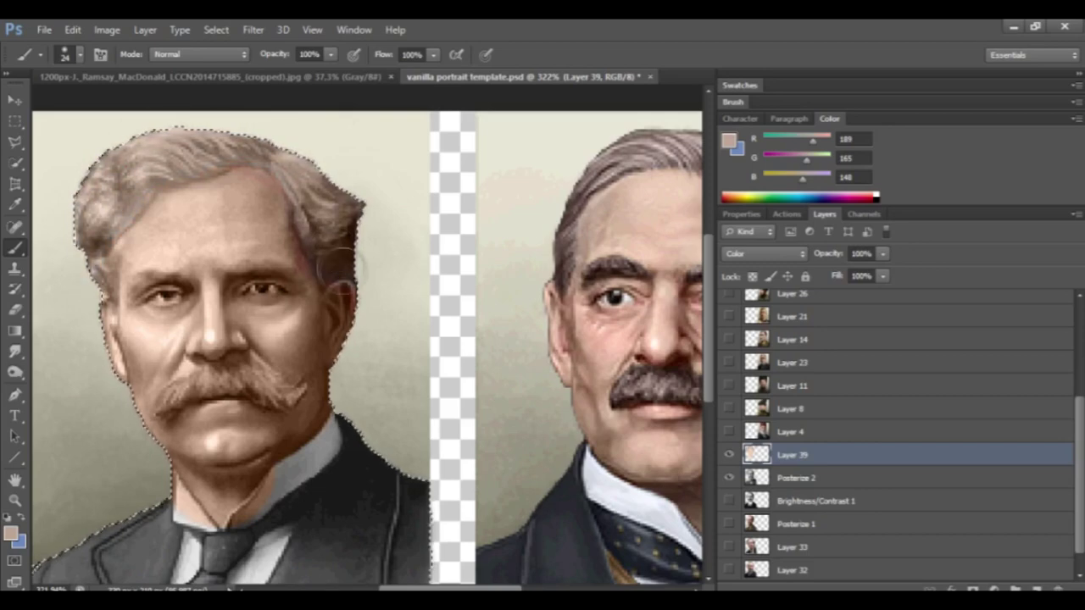
pyautogui.keyDown('alt'); pyautogui.click(674, 146); pyautogui.keyUp('alt')
pyautogui.moveTo(292, 165); pyautogui.dragTo(339, 246)
pyautogui.moveTo(178, 152); pyautogui.dragTo(68, 259)
# Tint the moustache gray-brown with color sampled from the reference's moustache, using an 8 px brush.
pyautogui.keyDown('alt'); pyautogui.click(634, 387); pyautogui.keyUp('alt')
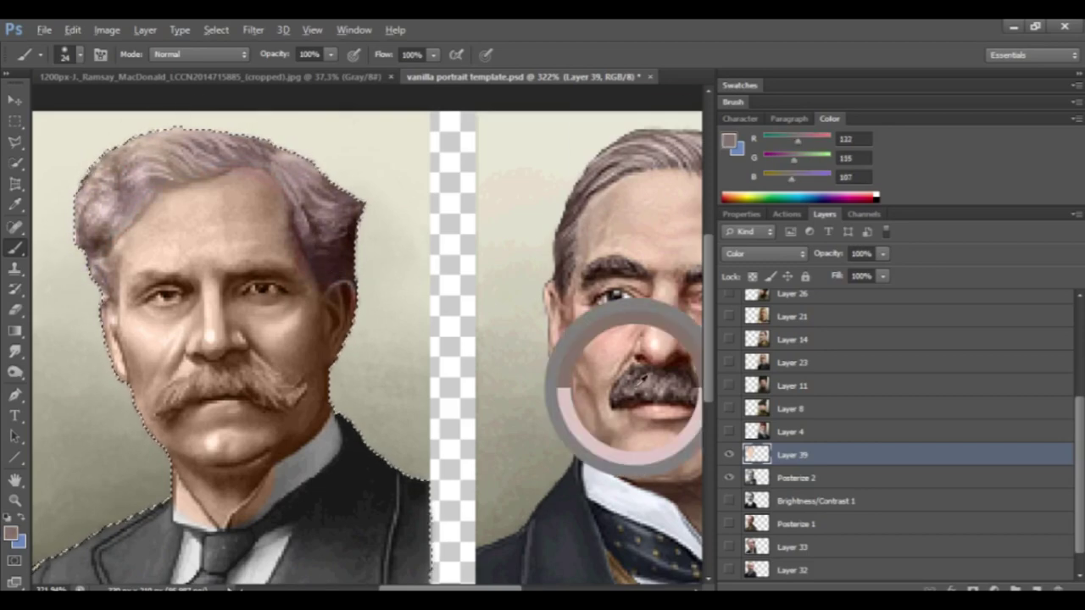
pyautogui.scroll(-5, 327, 176)
pyautogui.scroll(6, 266, 288)
pyautogui.click(80, 55)
pyautogui.moveTo(329, 385)
pyautogui.mouseDown()
pyautogui.moveTo(273, 362)
pyautogui.moveTo(173, 401)
pyautogui.mouseUp()
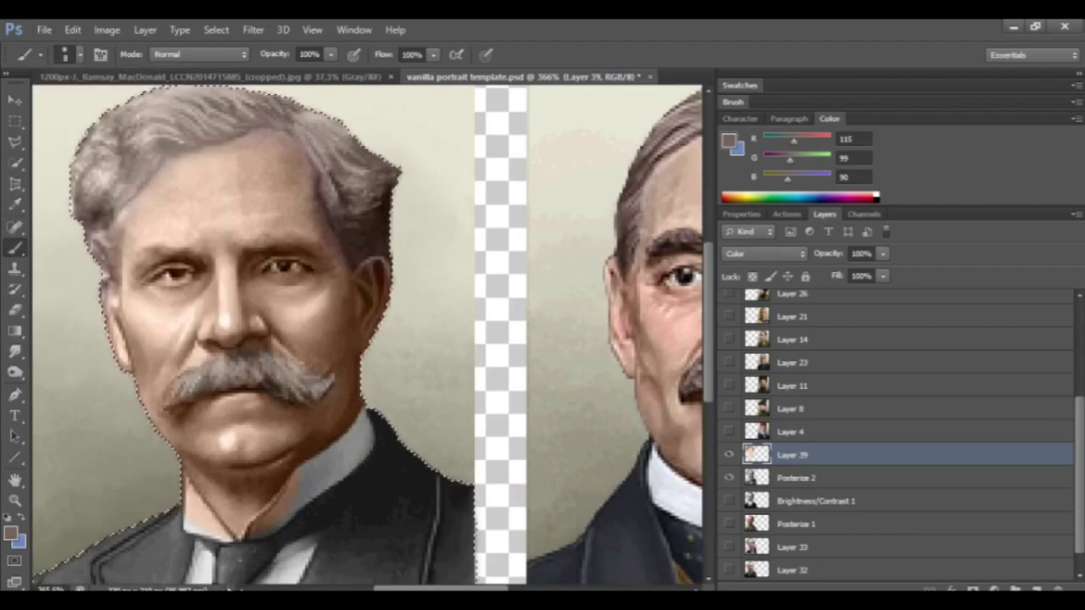
# Tint the forehead with light pinkish skin tone (RGB 239, 206, 189) sampled from the reference face.
pyautogui.scroll(-5, 173, 339)
pyautogui.keyDown('alt'); pyautogui.click(447, 273); pyautogui.keyUp('alt')
pyautogui.scroll(6, 273, 284)
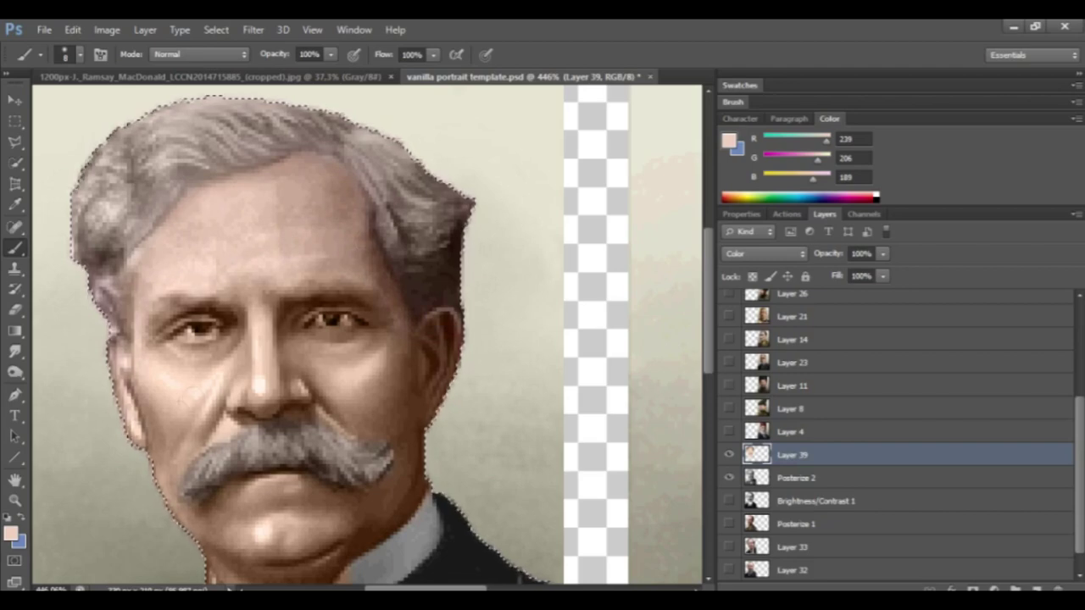
# Add pinkish skin tones sampled from the reference, including RGB 206, 165, 148, to the cheeks with a 17 px brush.
pyautogui.scroll(-3, 118, 249)
pyautogui.scroll(2, 117, 250)
pyautogui.keyDown('alt'); pyautogui.click(459, 303); pyautogui.keyUp('alt')
pyautogui.click(79, 55)
pyautogui.moveTo(30, 103); pyautogui.dragTo(34, 102)
pyautogui.press('Return')
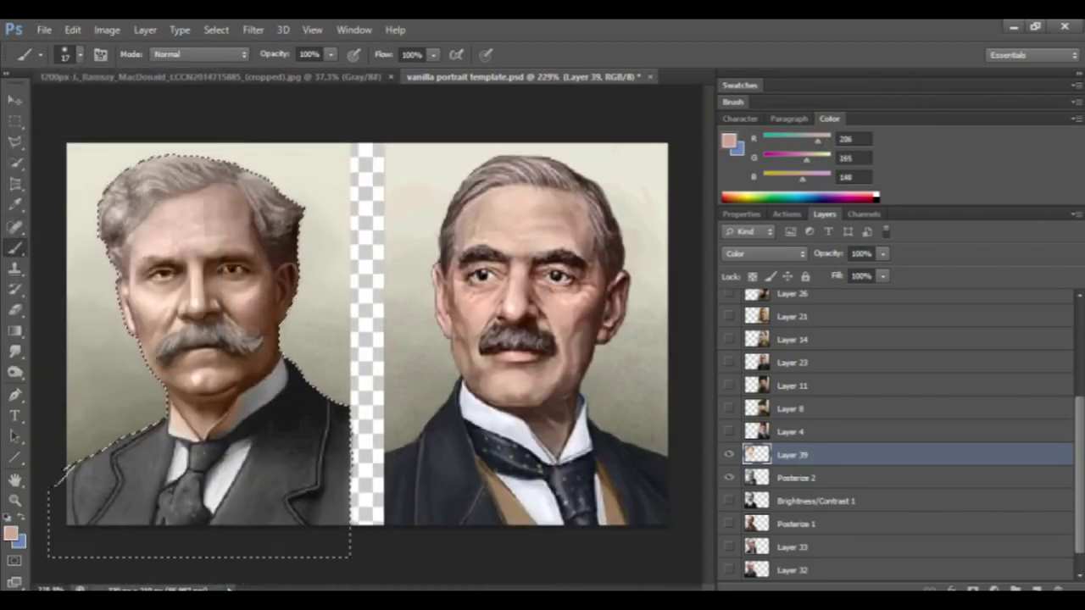
pyautogui.keyDown('alt'); pyautogui.click(537, 244); pyautogui.keyUp('alt')
pyautogui.keyDown('alt'); pyautogui.click(506, 269); pyautogui.keyUp('alt')
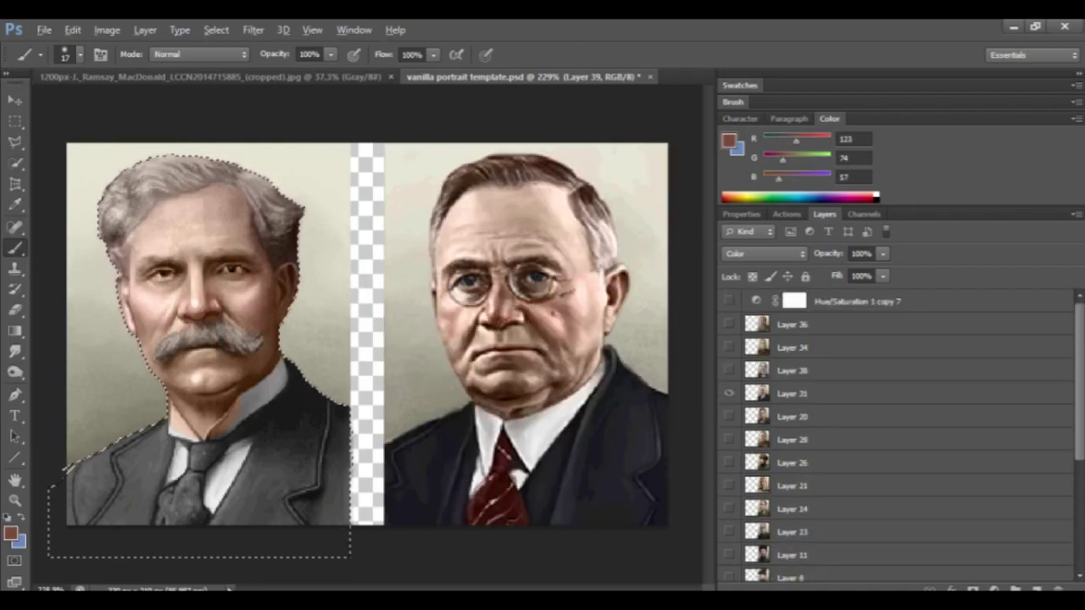
# Enrich the face's skin color with tones sampled from the bespectacled reference portrait, using a 23 px brush.
pyautogui.keyDown('alt'); pyautogui.click(566, 295); pyautogui.keyUp('alt')
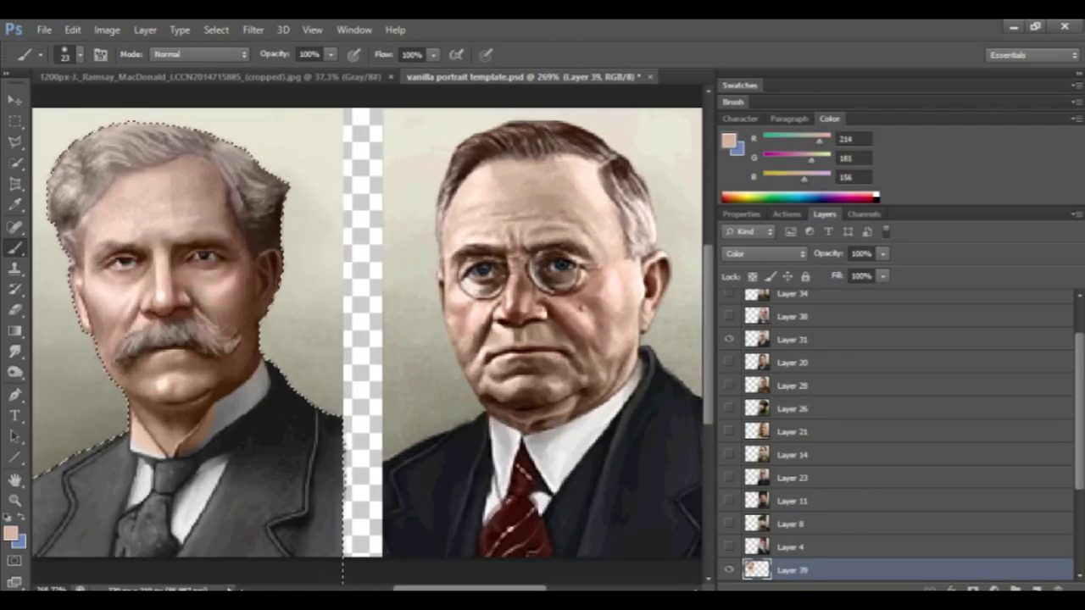
pyautogui.scroll(-10, 351, 319)
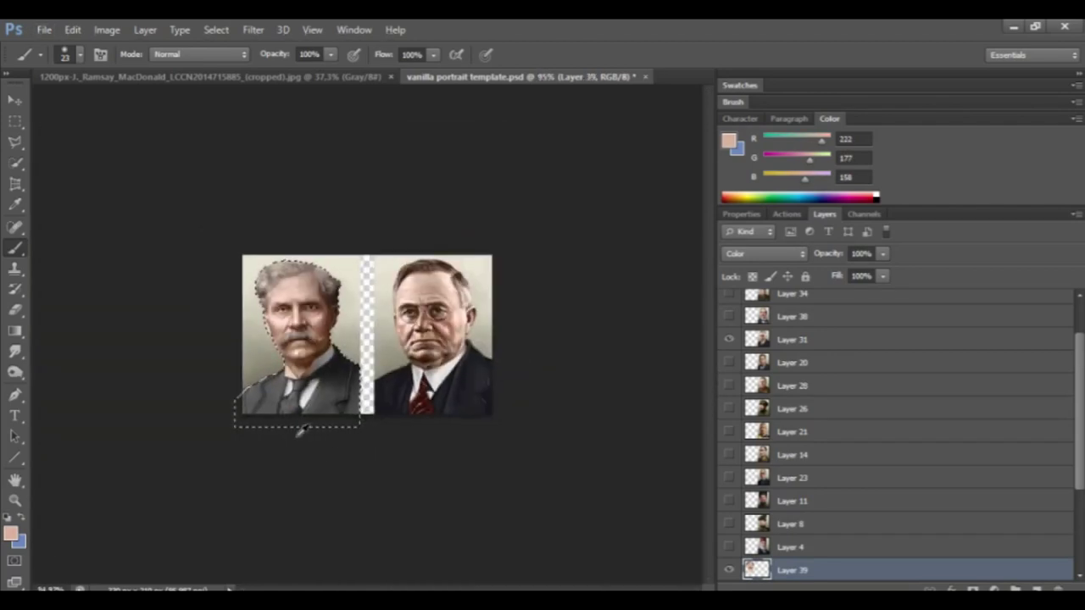
pyautogui.scroll(10, 300, 430)
pyautogui.keyDown('alt'); pyautogui.click(276, 331); pyautogui.keyUp('alt')
pyautogui.scroll(-10, 246, 293)
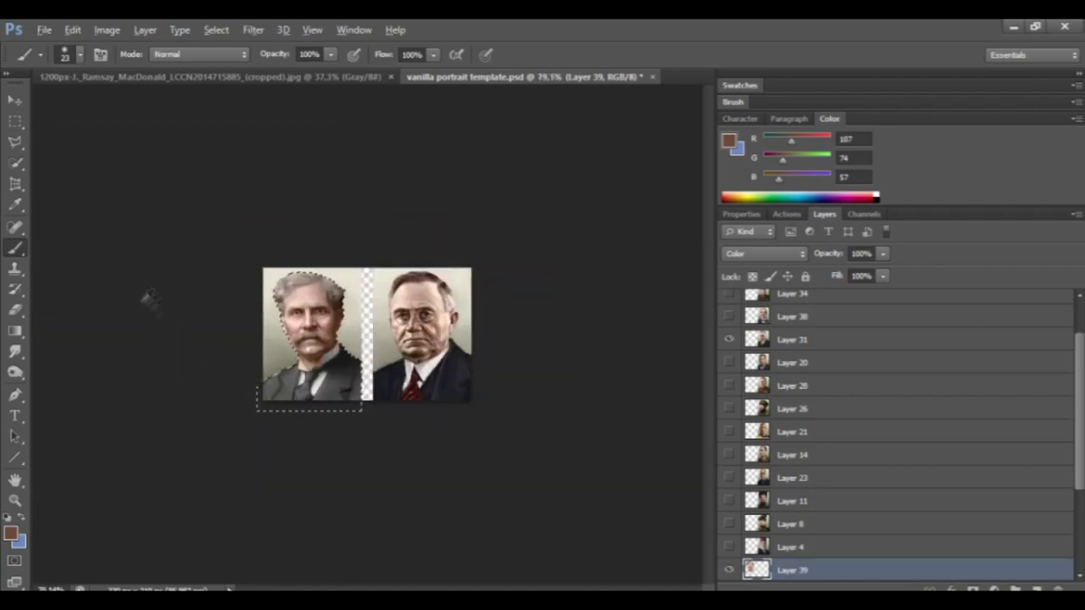
# Warm the hair and moustache tint with sampled dark brown (RGB 57, 41, 24), using an 11 px brush.
pyautogui.scroll(12, 246, 293)
pyautogui.keyDown('alt'); pyautogui.click(246, 292); pyautogui.keyUp('alt')
pyautogui.keyDown('alt'); pyautogui.click(267, 314); pyautogui.keyUp('alt')
pyautogui.click(80, 54)
pyautogui.moveTo(53, 104); pyautogui.dragTo(43, 104)
pyautogui.click(124, 318)
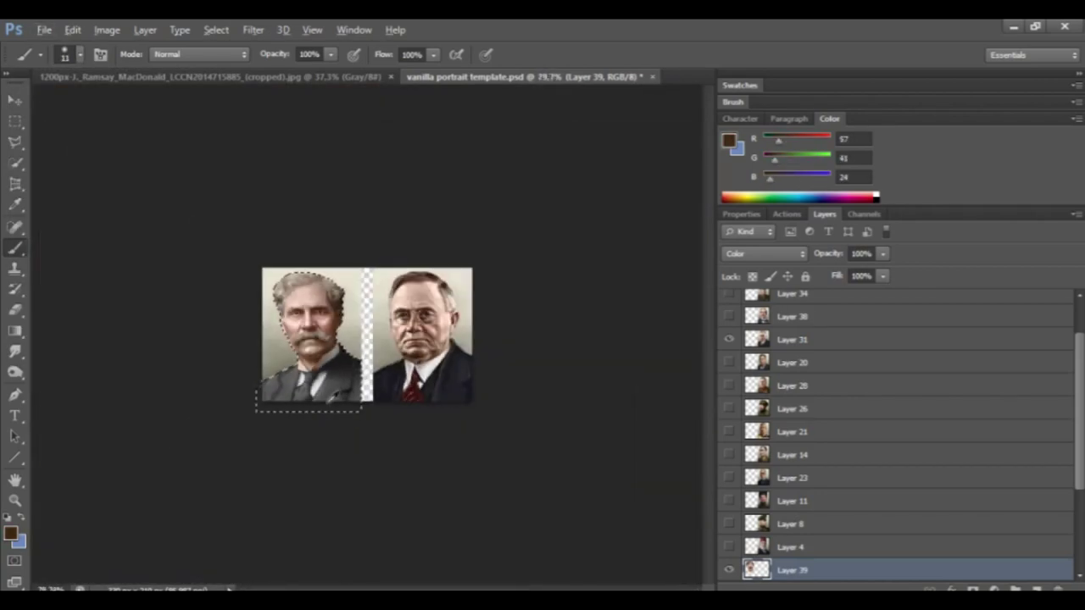
# Tint the mouth line dark red-brown (RGB 49, 16, 0) and the lower lip reddish (RGB 123, 74, 57) with a 2 px brush.
pyautogui.scroll(10, 501, 351)
pyautogui.keyDown('alt'); pyautogui.click(501, 350); pyautogui.keyUp('alt')
pyautogui.scroll(12, 204, 327)
pyautogui.click(80, 55)
pyautogui.moveTo(32, 105); pyautogui.dragTo(24, 105)
pyautogui.click(246, 339)
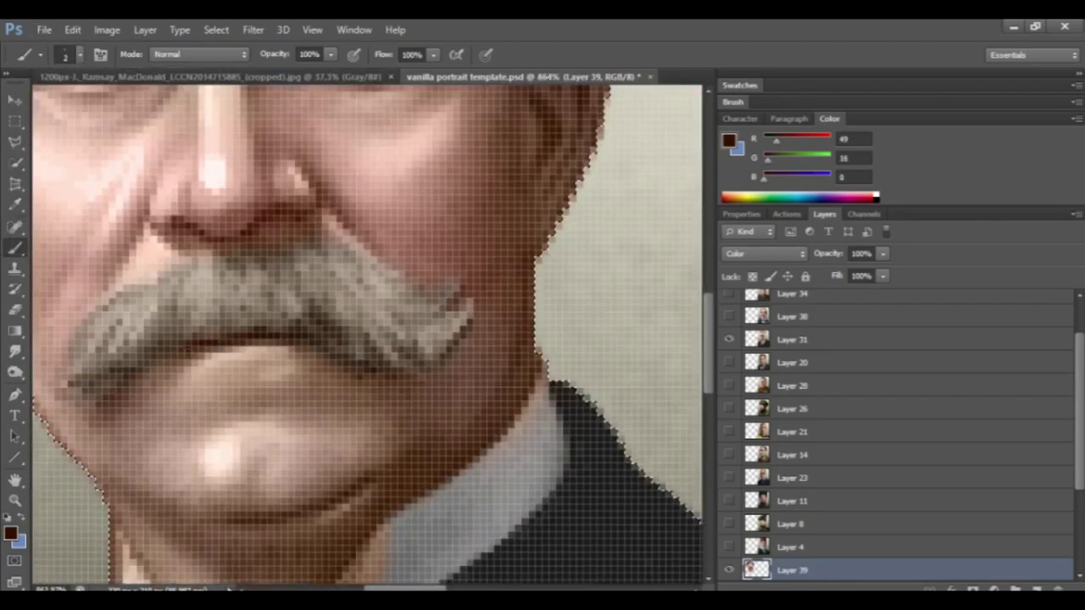
pyautogui.scroll(-13, 240, 353)
pyautogui.keyDown('alt'); pyautogui.click(525, 354); pyautogui.keyUp('alt')
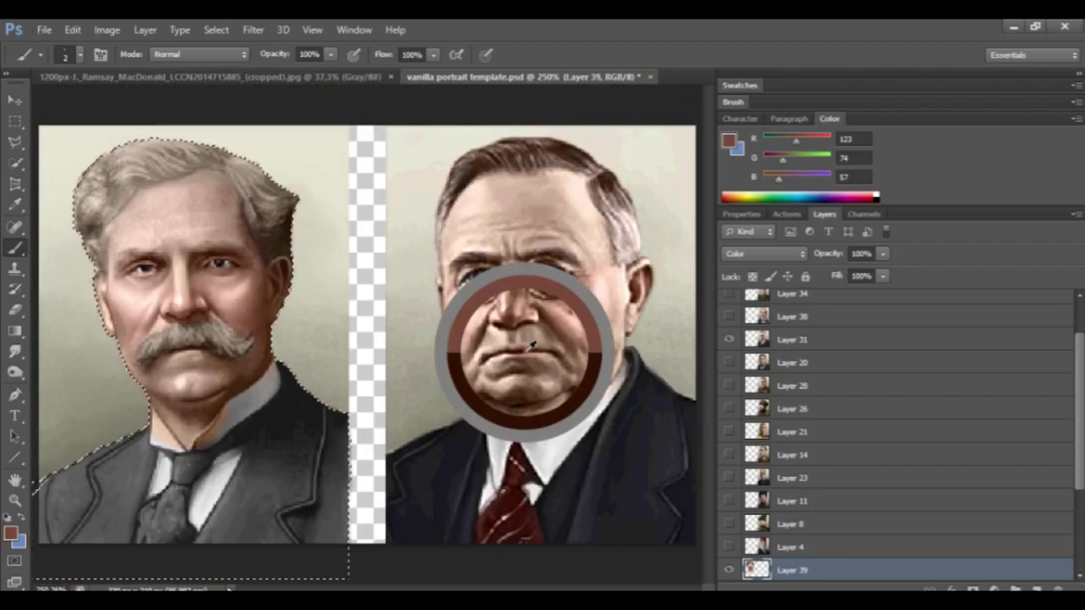
pyautogui.scroll(8, 138, 352)
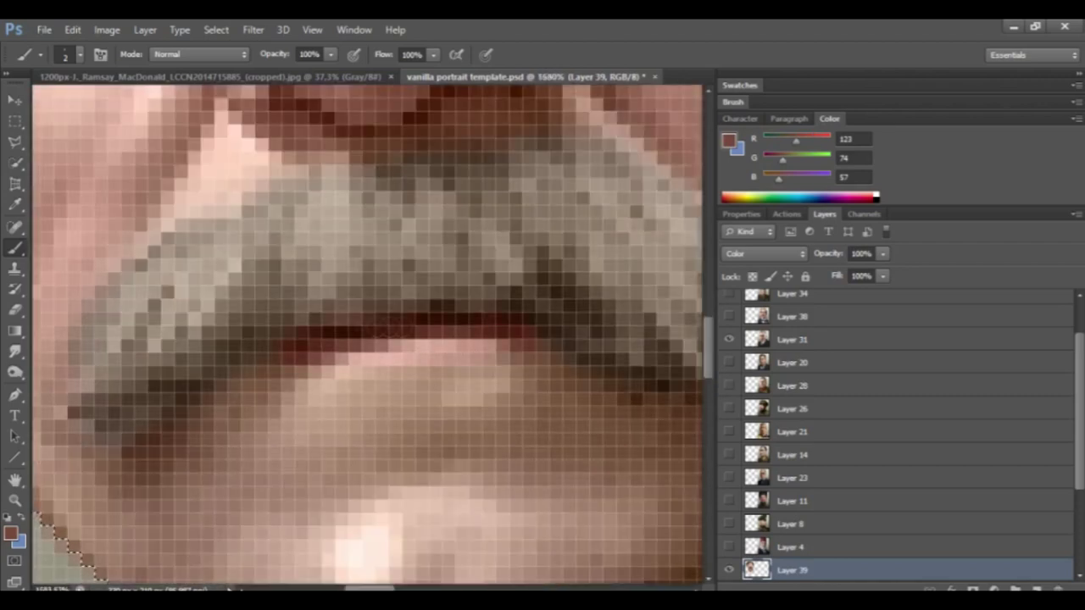
# Tint the brow and eye-socket areas with sampled muted reddish brown (RGB 140, 107, 99), using a 7 px brush.
pyautogui.scroll(-10, 238, 411)
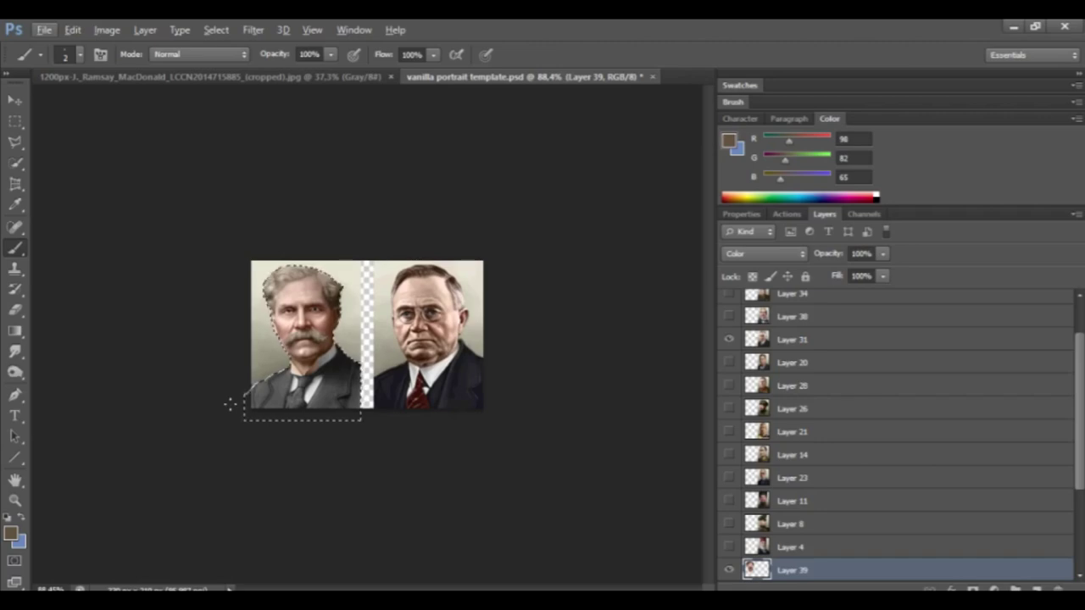
pyautogui.scroll(5, 373, 327)
pyautogui.keyDown('alt'); pyautogui.click(497, 243); pyautogui.keyUp('alt')
pyautogui.scroll(5, 64, 263)
pyautogui.click(80, 55)
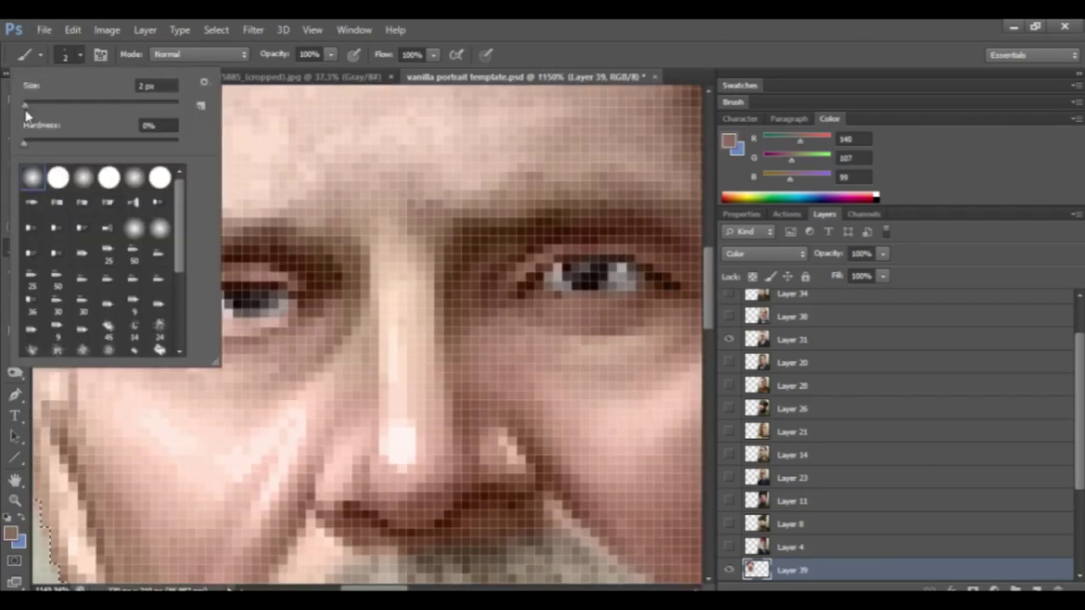
pyautogui.click(294, 243)
pyautogui.scroll(-1, 366, 337)
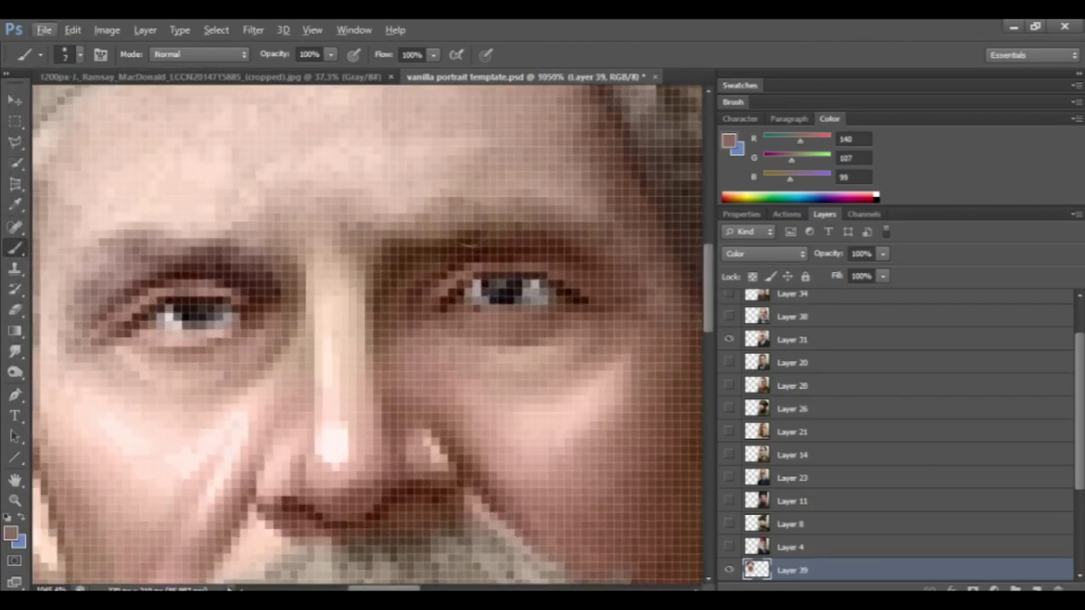
# Tint the eyebrow hair with sampled gray-brown (RGB 149, 133, 116) to match the moustache.
pyautogui.scroll(-10, 464, 245)
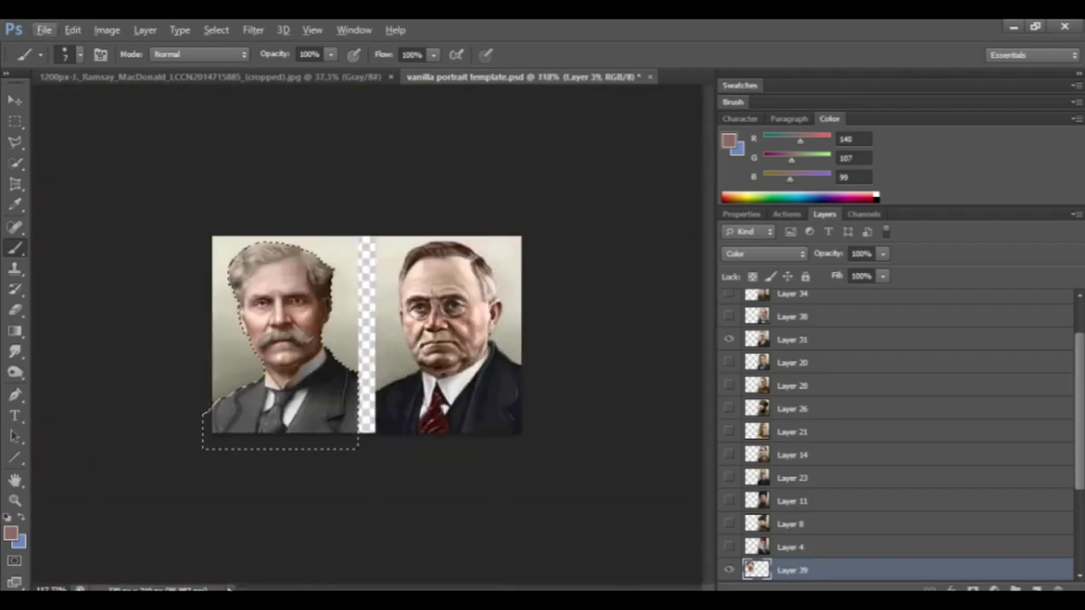
pyautogui.scroll(5, 182, 338)
pyautogui.keyDown('alt'); pyautogui.click(182, 337); pyautogui.keyUp('alt')
pyautogui.scroll(3, 182, 338)
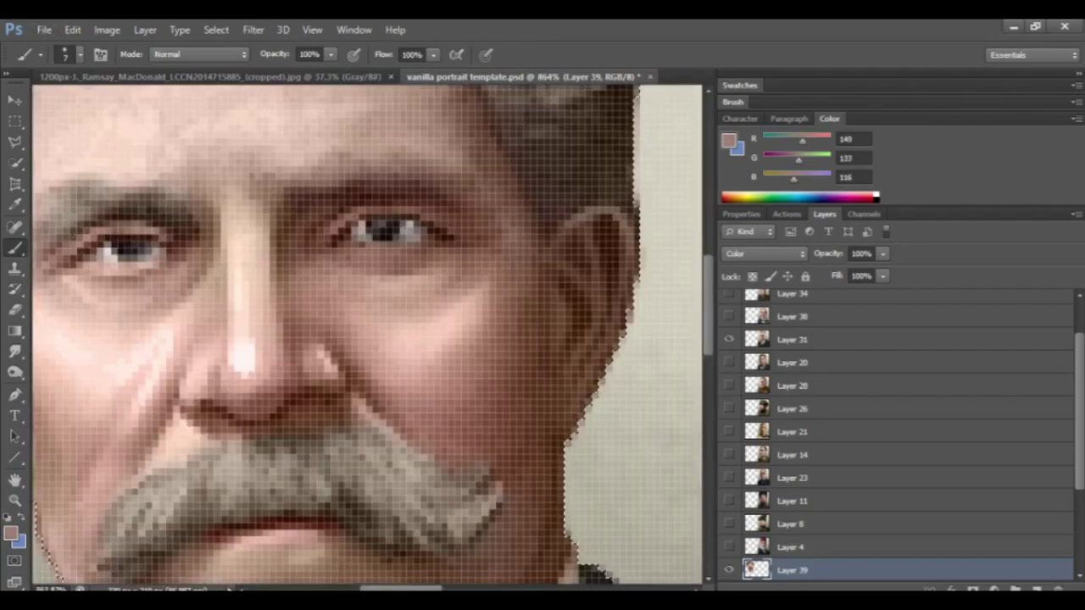
# Cover the skin tint on both sides of the shirt collar with neutral light gray (RGB 198, 198, 198).
pyautogui.scroll(-8, 435, 187)
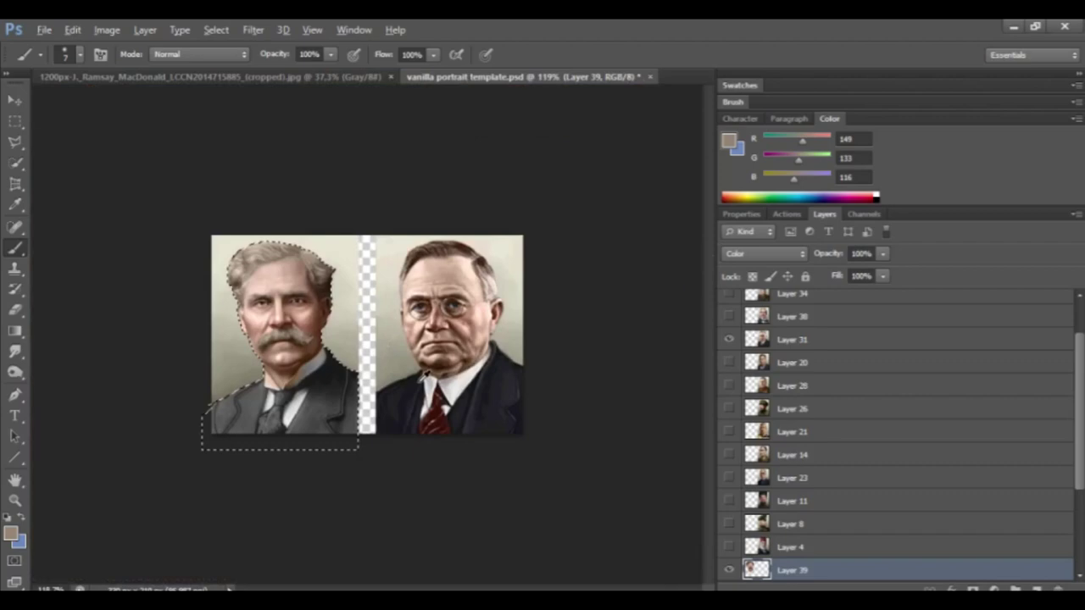
pyautogui.scroll(5, 192, 444)
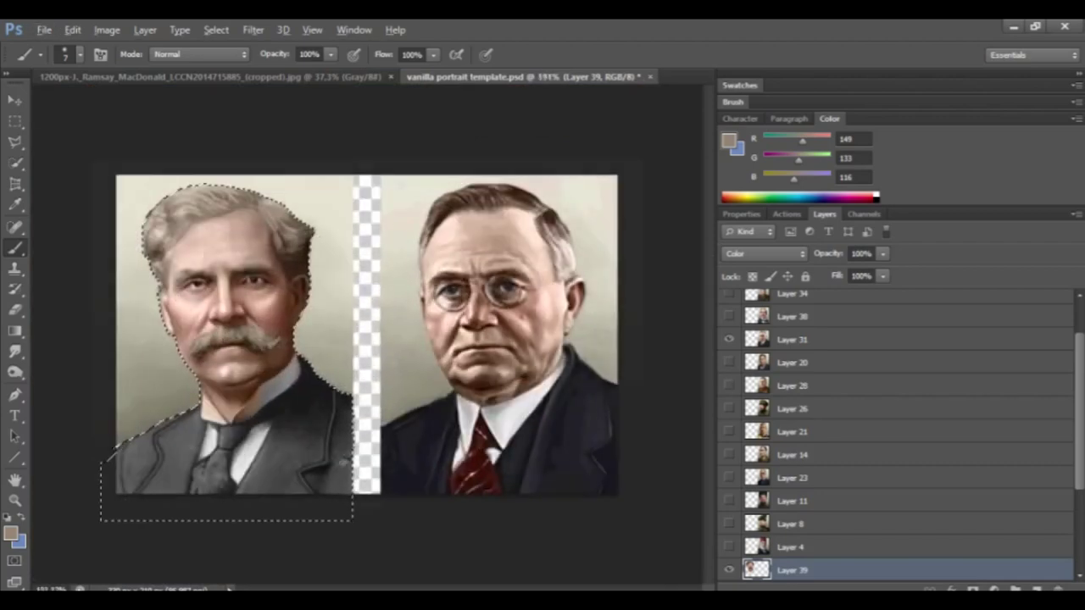
pyautogui.keyDown('alt'); pyautogui.click(485, 433); pyautogui.keyUp('alt')
pyautogui.scroll(7, 165, 411)
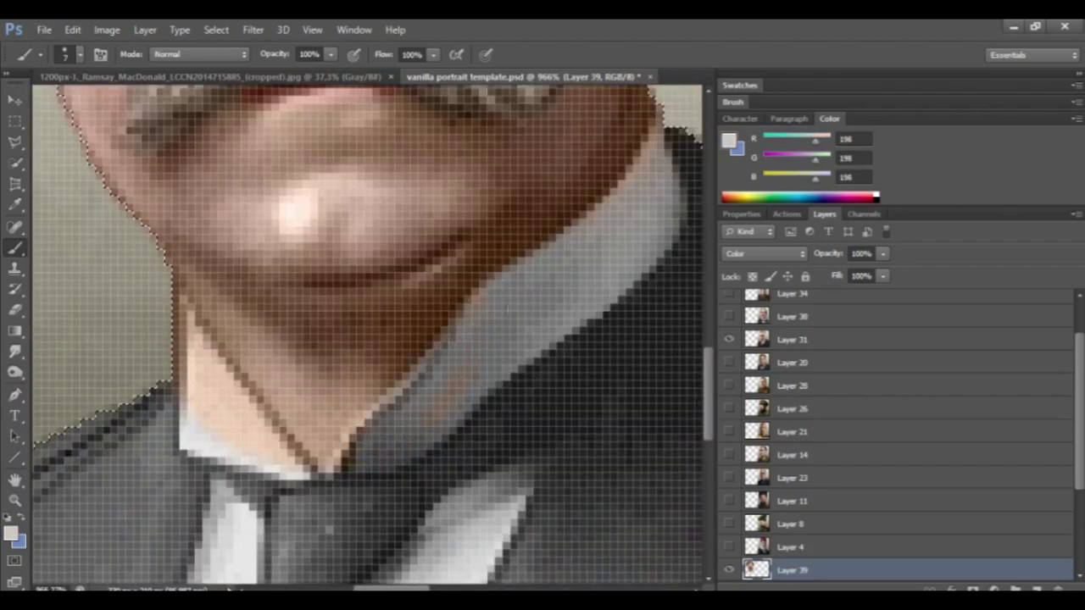
pyautogui.moveTo(267, 454); pyautogui.dragTo(240, 432)
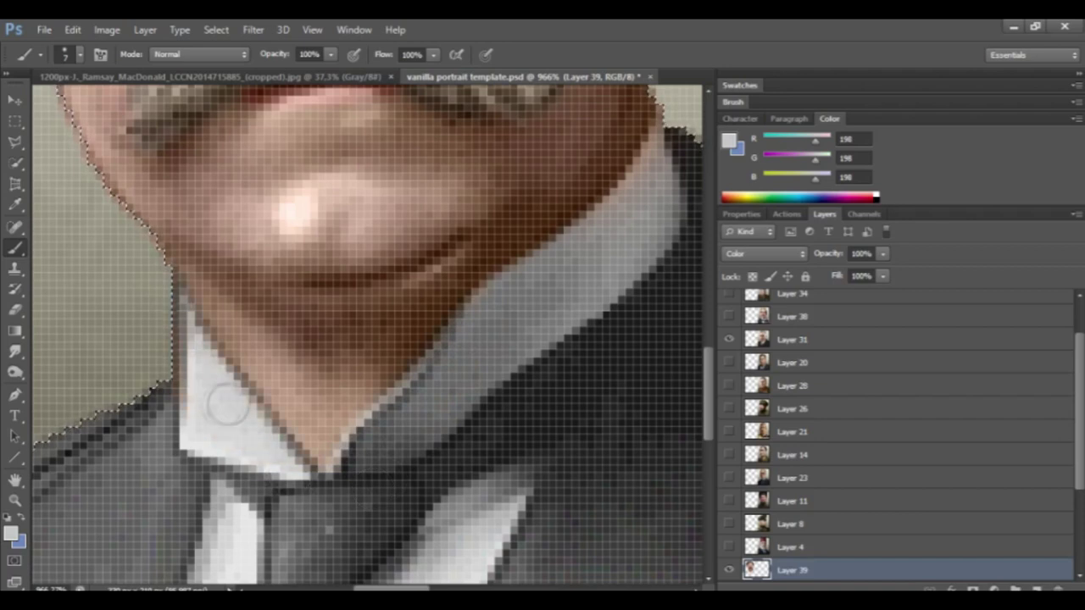
pyautogui.moveTo(245, 428); pyautogui.dragTo(245, 491)
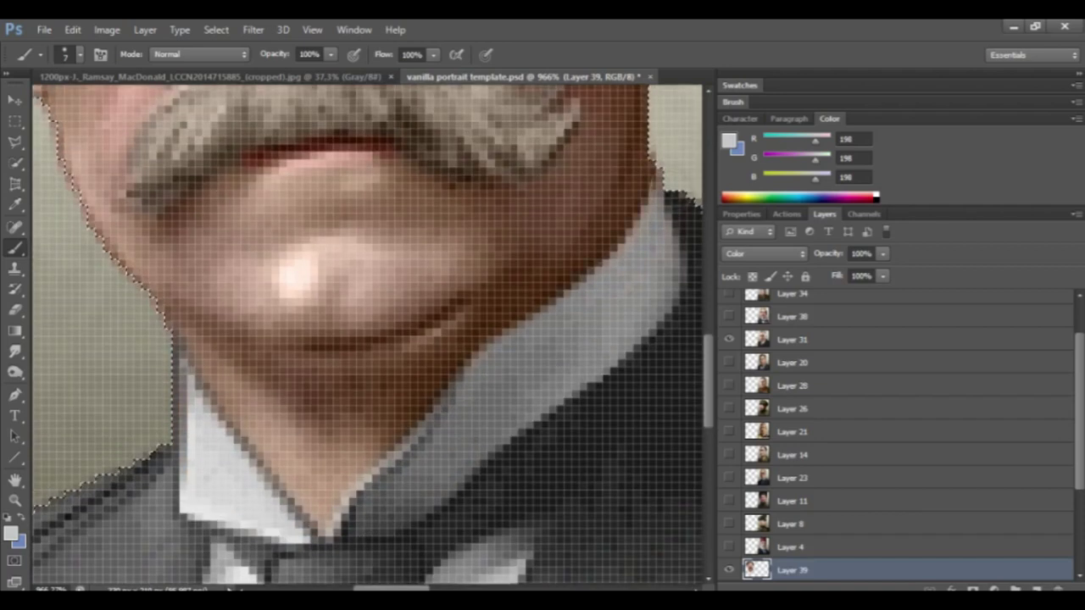
# Touch up the tint along the collar's edge beside the jaw with a color sampled from the portrait, using a 20 px soft brush.
pyautogui.scroll(-8, 477, 402)
pyautogui.scroll(2, 558, 399)
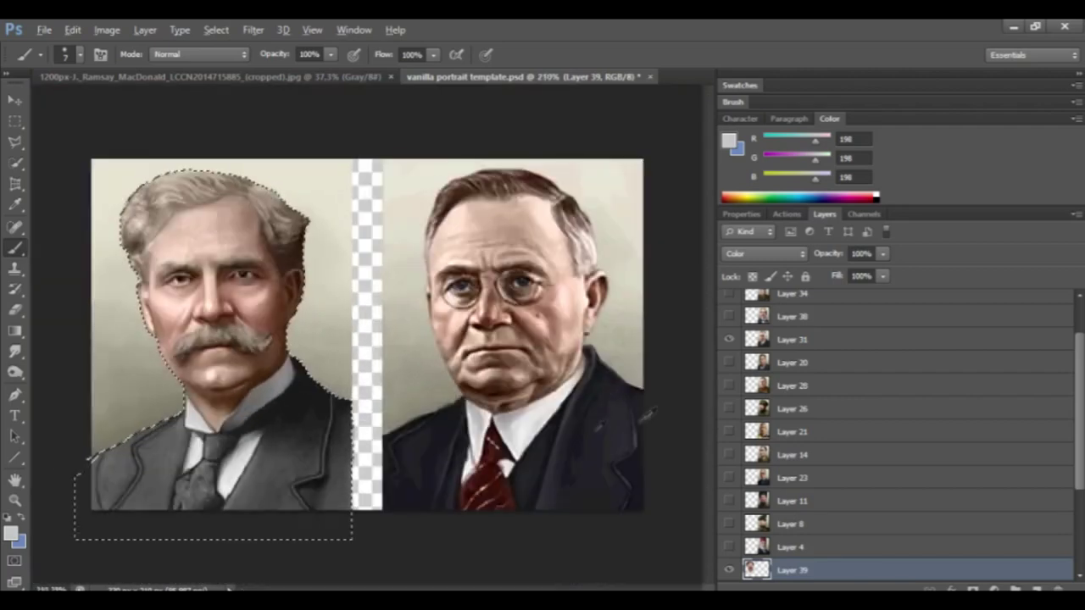
pyautogui.keyDown('alt'); pyautogui.click(558, 371); pyautogui.keyUp('alt')
pyautogui.scroll(4, 226, 351)
pyautogui.click(73, 55)
pyautogui.write('20')
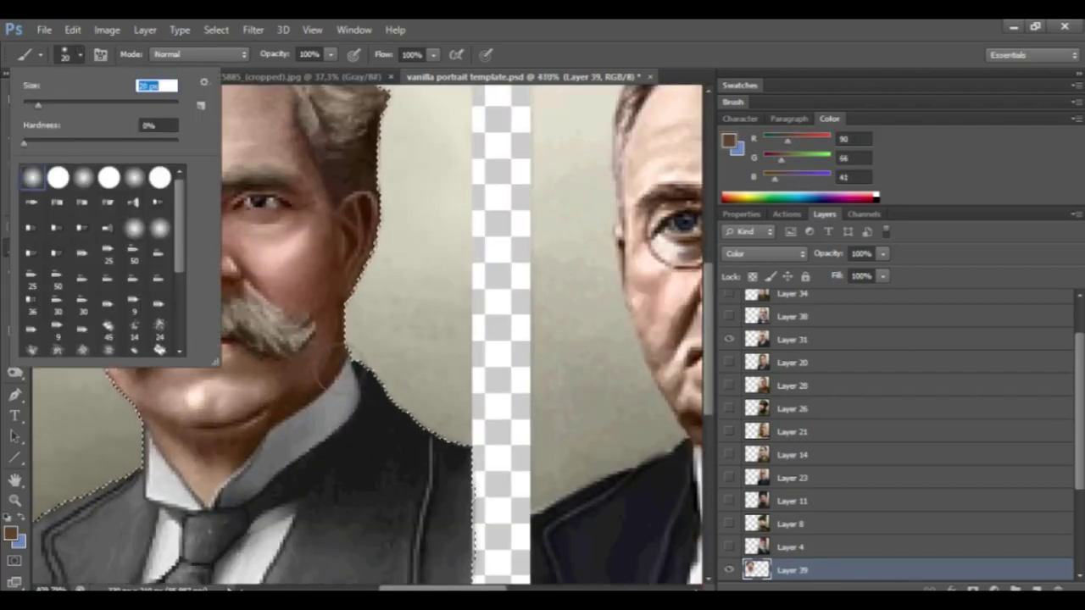
pyautogui.press('Return')
pyautogui.keyDown('alt'); pyautogui.click(258, 377); pyautogui.keyUp('alt')
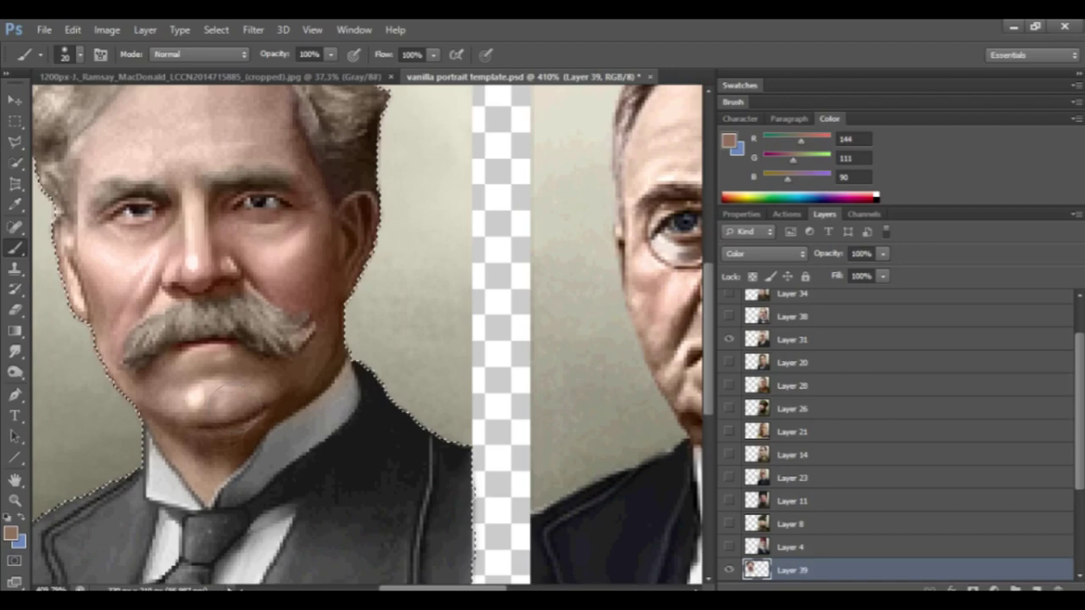
pyautogui.scroll(6, 204, 462)
pyautogui.keyDown('alt'); pyautogui.click(250, 500); pyautogui.keyUp('alt')
pyautogui.moveTo(446, 397); pyautogui.dragTo(499, 296)
# Show the Layer 38 reference portrait and tint the suit with its sampled dark blue-gray (RGB 57, 57, 66), using a 36 px hard round brush.
pyautogui.scroll(-10, 521, 333)
pyautogui.keyDown('alt'); pyautogui.click(481, 373); pyautogui.keyUp('alt')
pyautogui.scroll(4, 481, 373)
pyautogui.click(729, 316)
pyautogui.keyDown('alt'); pyautogui.click(443, 452); pyautogui.keyUp('alt')
pyautogui.scroll(5, 146, 485)
pyautogui.moveTo(364, 462); pyautogui.dragTo(326, 500)
pyautogui.click(79, 55)
pyautogui.click(58, 177)
pyautogui.moveTo(331, 374)
pyautogui.mouseDown()
pyautogui.moveTo(420, 392)
pyautogui.moveTo(304, 428)
pyautogui.moveTo(310, 446)
pyautogui.mouseUp()
pyautogui.hotkey('ctrl', 'z')
pyautogui.moveTo(431, 310)
pyautogui.mouseDown()
pyautogui.moveTo(434, 272)
pyautogui.moveTo(339, 429)
pyautogui.moveTo(423, 356)
pyautogui.moveTo(454, 427)
pyautogui.moveTo(306, 456)
pyautogui.mouseUp()
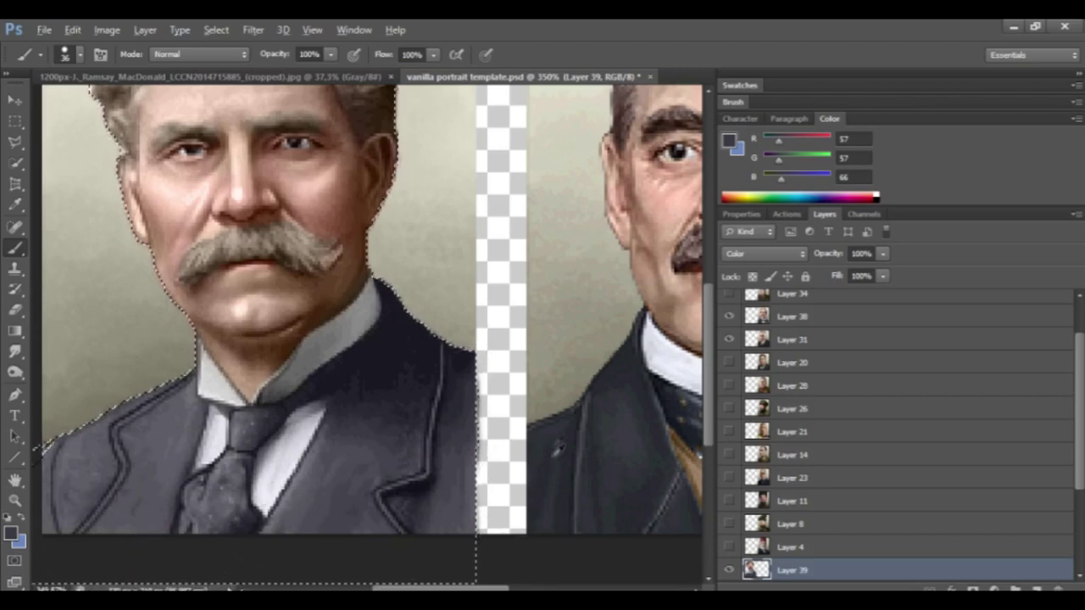
# Tint the tie and its knot with tan-brown (RGB 156, 132, 99) sampled from the reference's waistcoat, using a 6 px brush.
pyautogui.keyDown('alt'); pyautogui.scroll(-1, 487, 420); pyautogui.keyUp('alt')
pyautogui.keyDown('alt'); pyautogui.click(640, 474); pyautogui.keyUp('alt')
pyautogui.keyDown('alt'); pyautogui.scroll(4, 254, 498); pyautogui.keyUp('alt')
pyautogui.click(67, 55)
pyautogui.click(29, 106)
pyautogui.click(350, 515)
pyautogui.moveTo(349, 514); pyautogui.dragTo(335, 529)
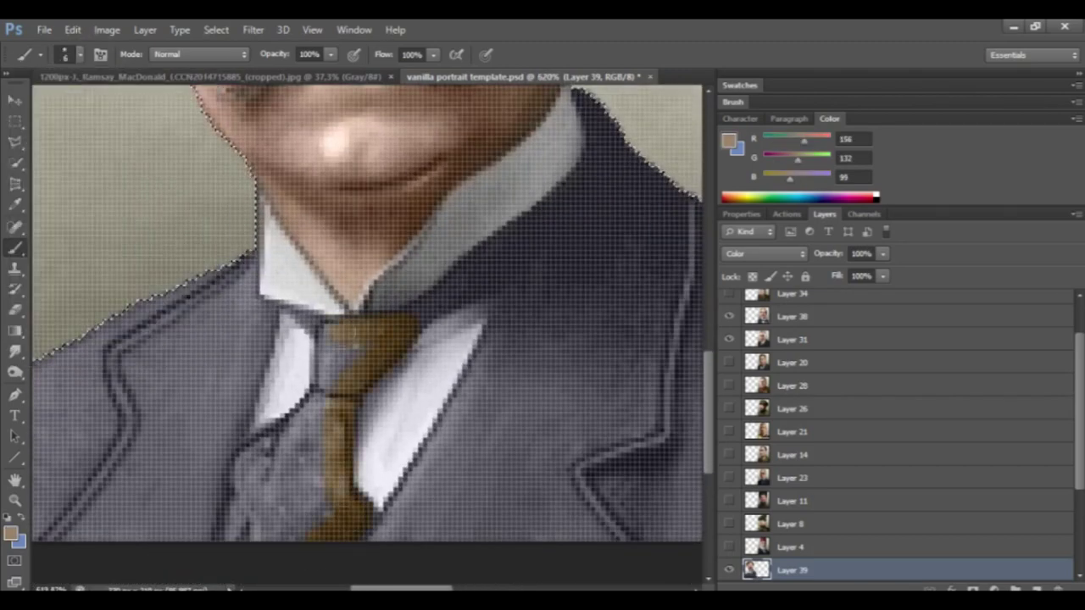
pyautogui.moveTo(259, 445); pyautogui.dragTo(237, 508)
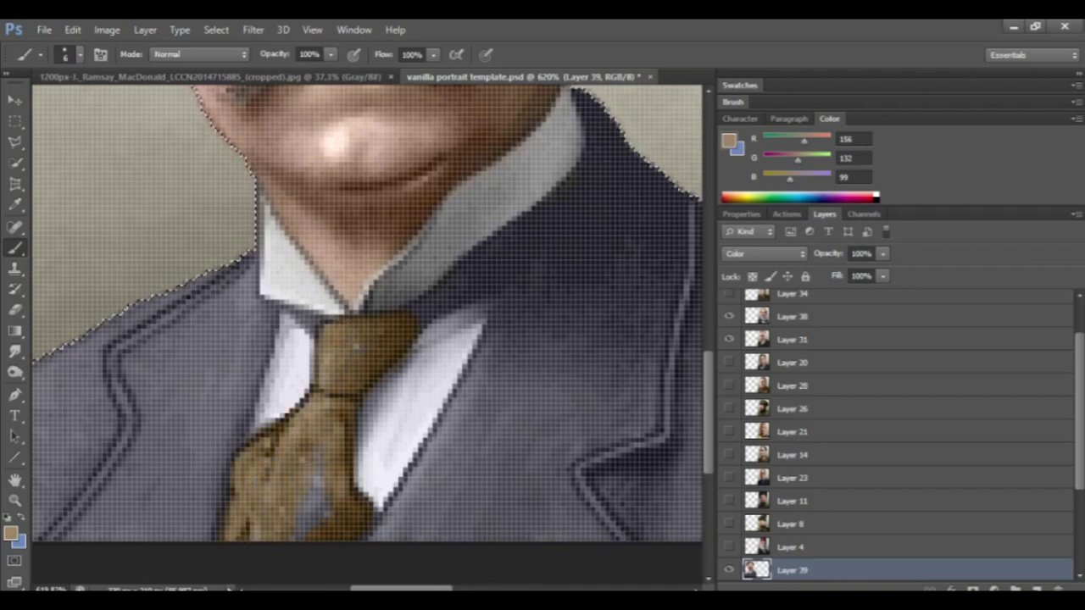
pyautogui.keyDown('alt'); pyautogui.scroll(1, 356, 343); pyautogui.keyUp('alt')
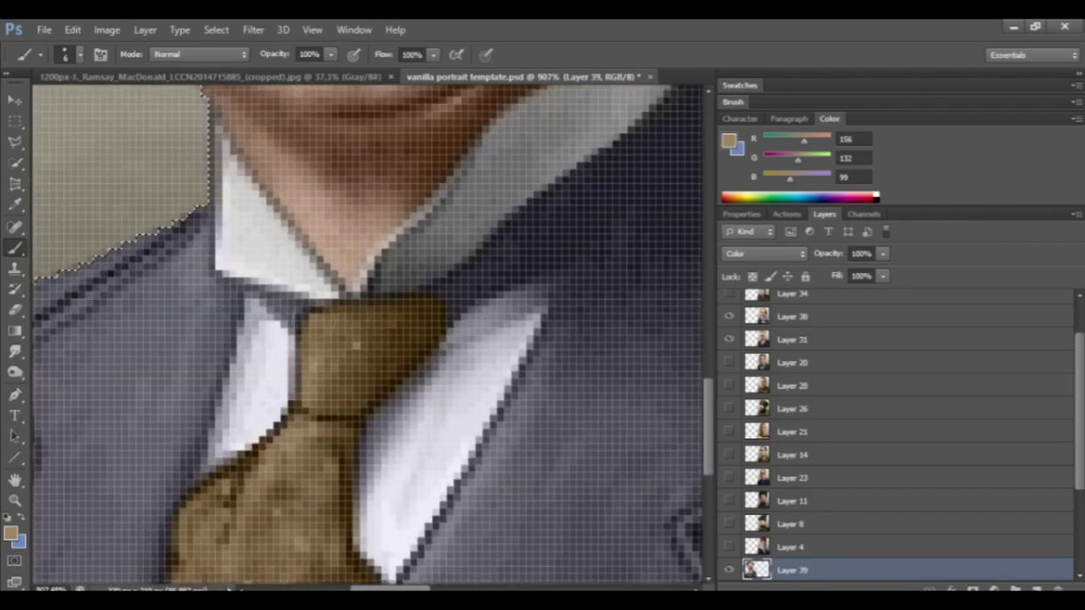
# Extend the tan-brown tint to the tie band under both sides of the collar, using a 3 px brush.
pyautogui.keyDown('alt'); pyautogui.scroll(2, 356, 343); pyautogui.keyUp('alt')
pyautogui.click(80, 54)
pyautogui.moveTo(247, 370); pyautogui.dragTo(284, 399)
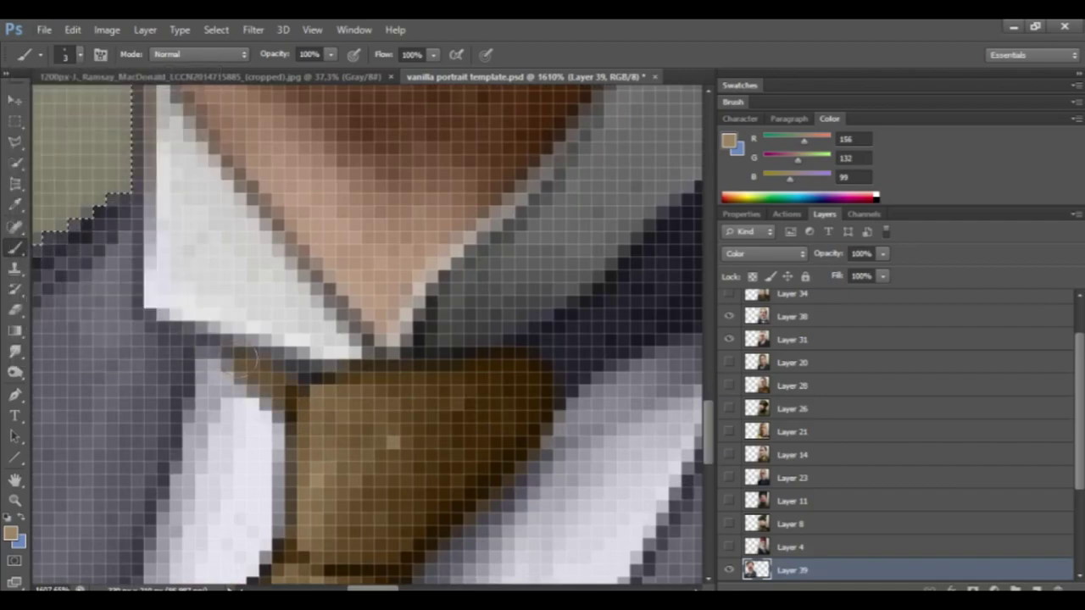
pyautogui.scroll(-5, 562, 323)
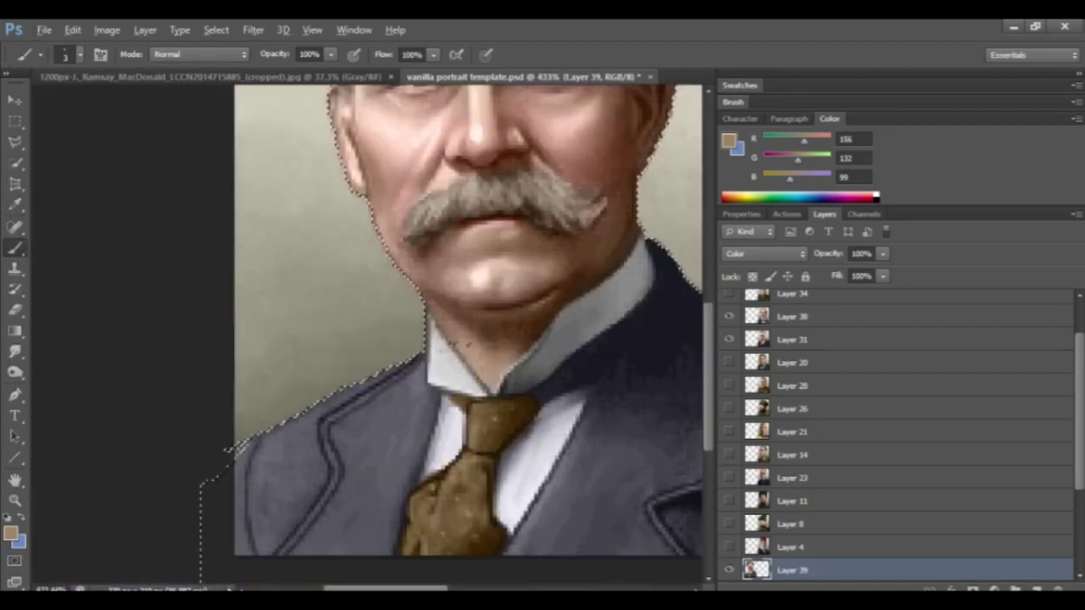
pyautogui.scroll(5, 564, 407)
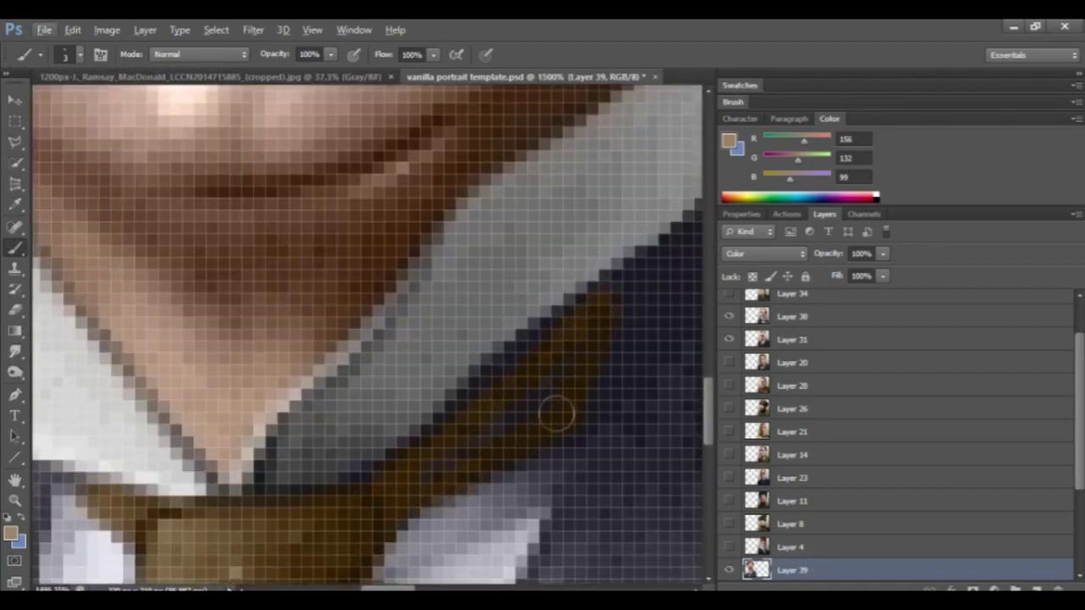
# Deselect the figure outline and check the colorized portrait next to the reference at small size.
pyautogui.keyDown('alt'); pyautogui.scroll(-10, 490, 458); pyautogui.keyUp('alt')
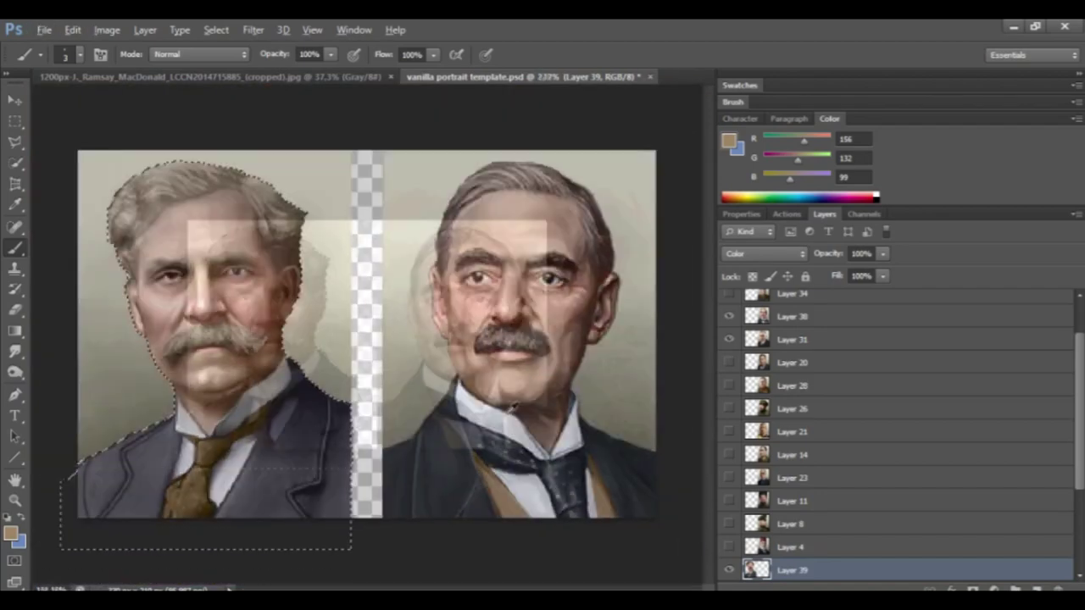
pyautogui.click(15, 120)
pyautogui.click(281, 213)
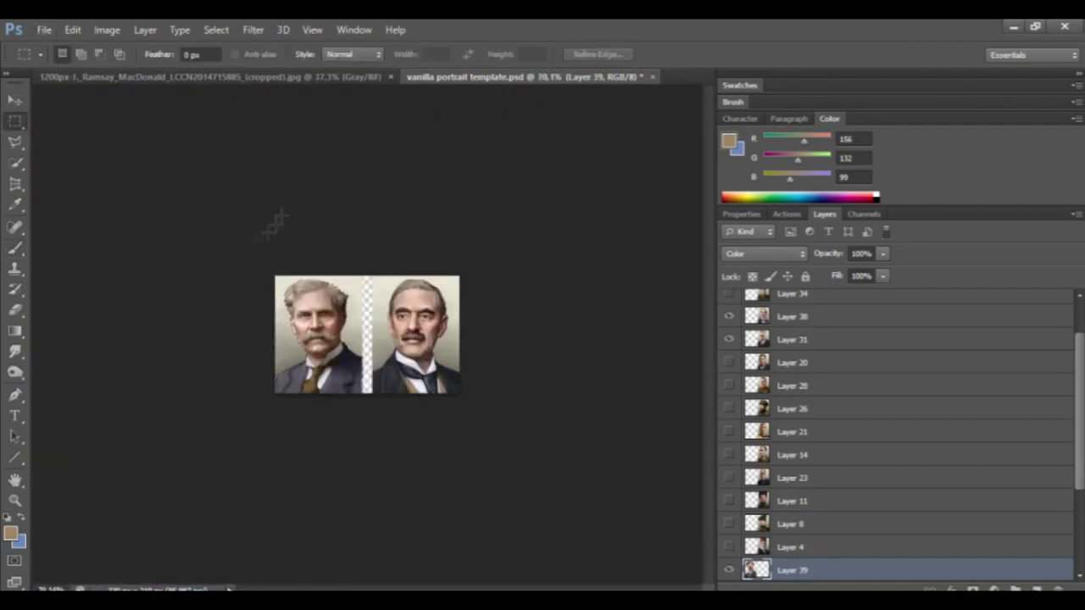
pyautogui.keyDown('alt'); pyautogui.scroll(-2, 202, 268); pyautogui.keyUp('alt')
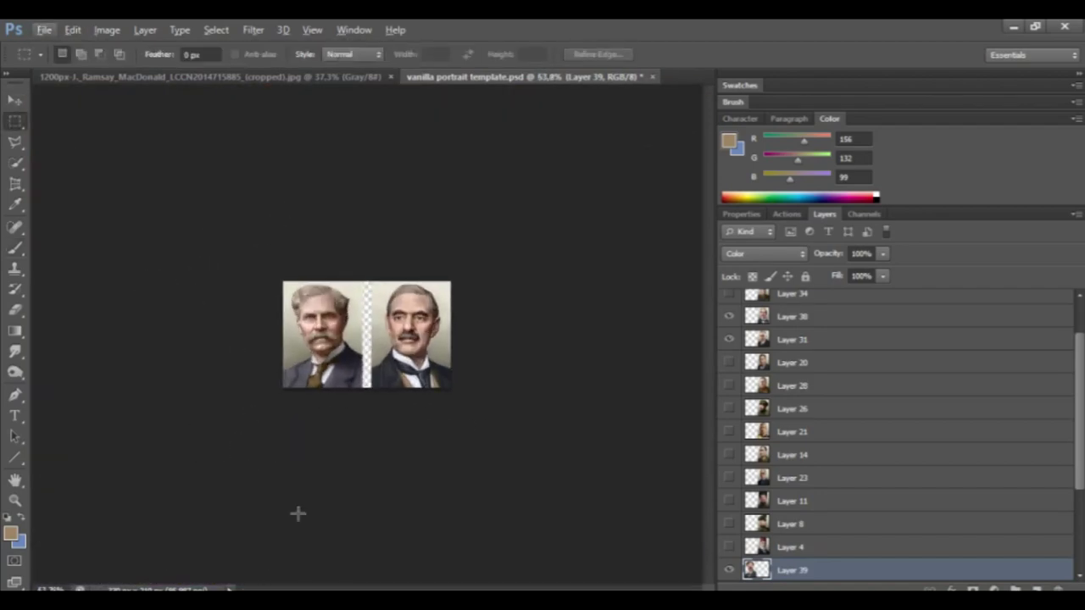
# Load the Posterize 2 layer's outline as a selection and retouch its midtones with a 39 px brush at 21% exposure.
pyautogui.keyDown('alt'); pyautogui.scroll(5, 298, 514); pyautogui.keyUp('alt')
pyautogui.scroll(-3, 797, 475)
pyautogui.click(797, 478)
pyautogui.keyDown('alt'); pyautogui.scroll(5, 94, 308); pyautogui.keyUp('alt')
pyautogui.keyDown('ctrl'); pyautogui.click(754, 482); pyautogui.keyUp('ctrl')
pyautogui.click(14, 372)
pyautogui.click(80, 54)
pyautogui.moveTo(54, 110); pyautogui.dragTo(60, 111)
pyautogui.click(311, 132)
pyautogui.keyDown('alt'); pyautogui.scroll(-5, 255, 347); pyautogui.keyUp('alt')
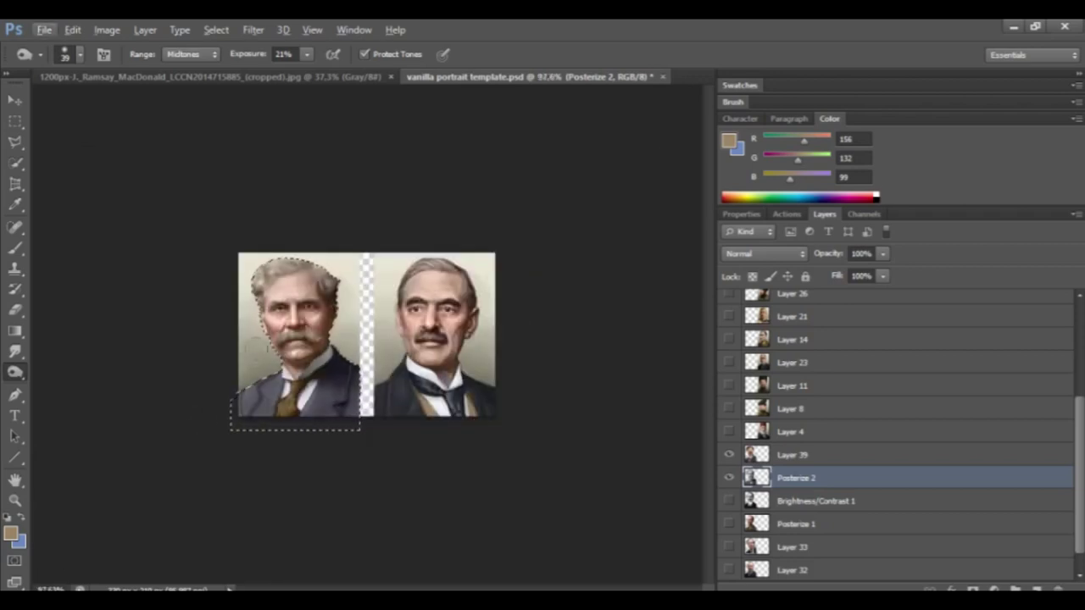
pyautogui.keyDown('alt'); pyautogui.scroll(-1, 366, 334); pyautogui.keyUp('alt')
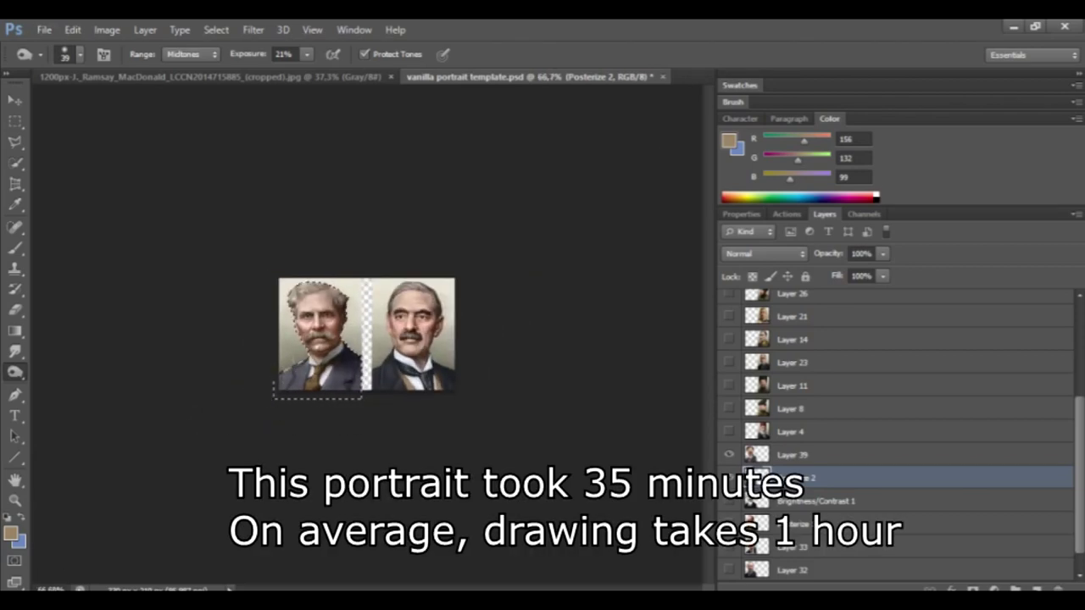
# Clear the selection around the figure on the Posterize 2 layer.
pyautogui.click(16, 122)
pyautogui.click(172, 172)
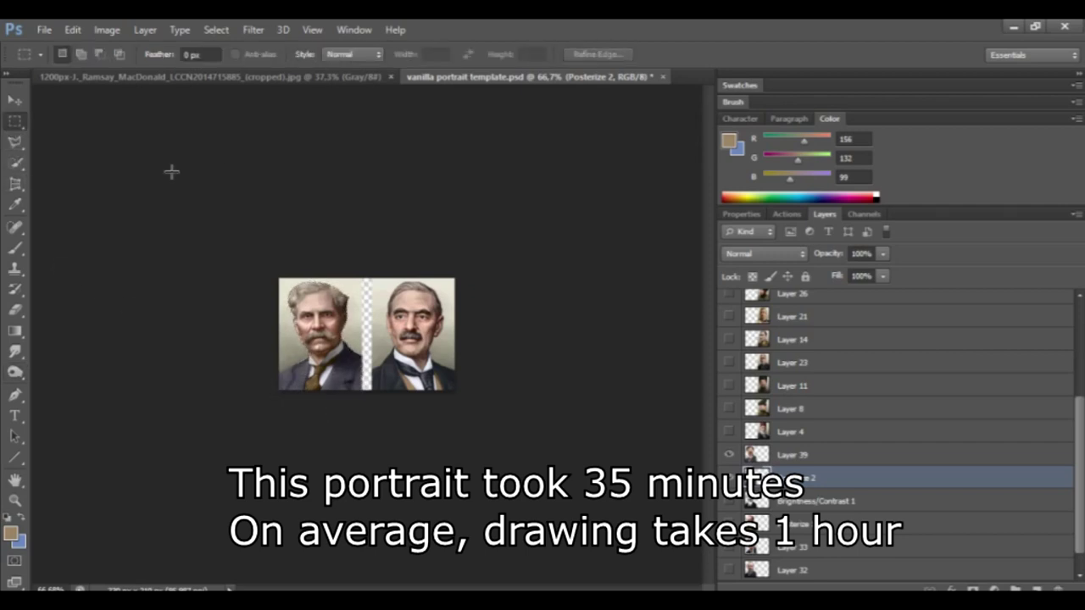
pyautogui.keyDown('alt'); pyautogui.scroll(3, 181, 206); pyautogui.keyUp('alt')
pyautogui.click(296, 227)
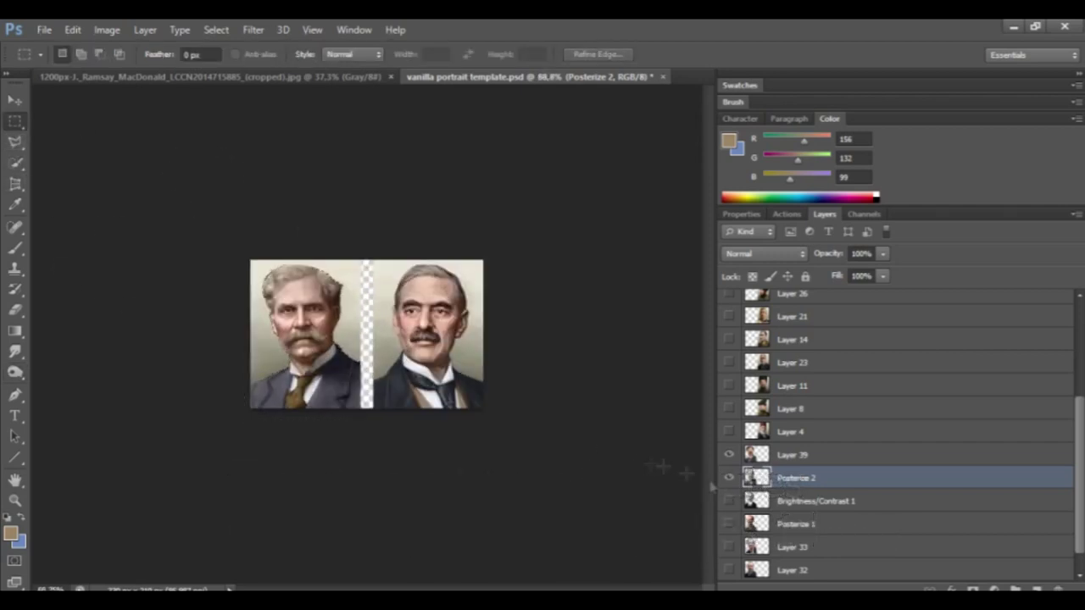
pyautogui.click(14, 371)
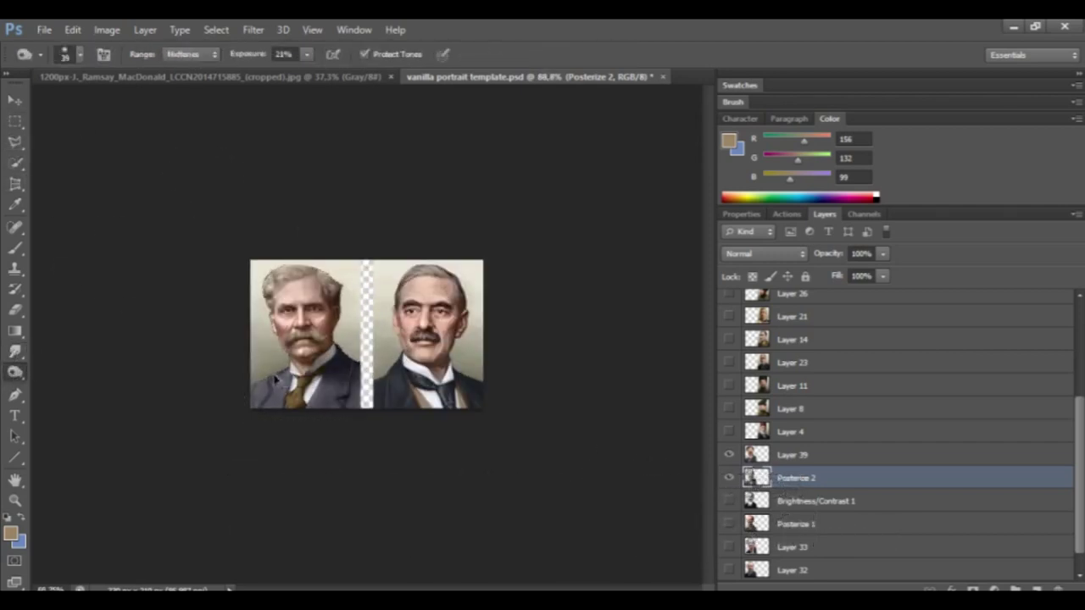
pyautogui.click(14, 124)
pyautogui.click(619, 431)
pyautogui.scroll(-2, 427, 446)
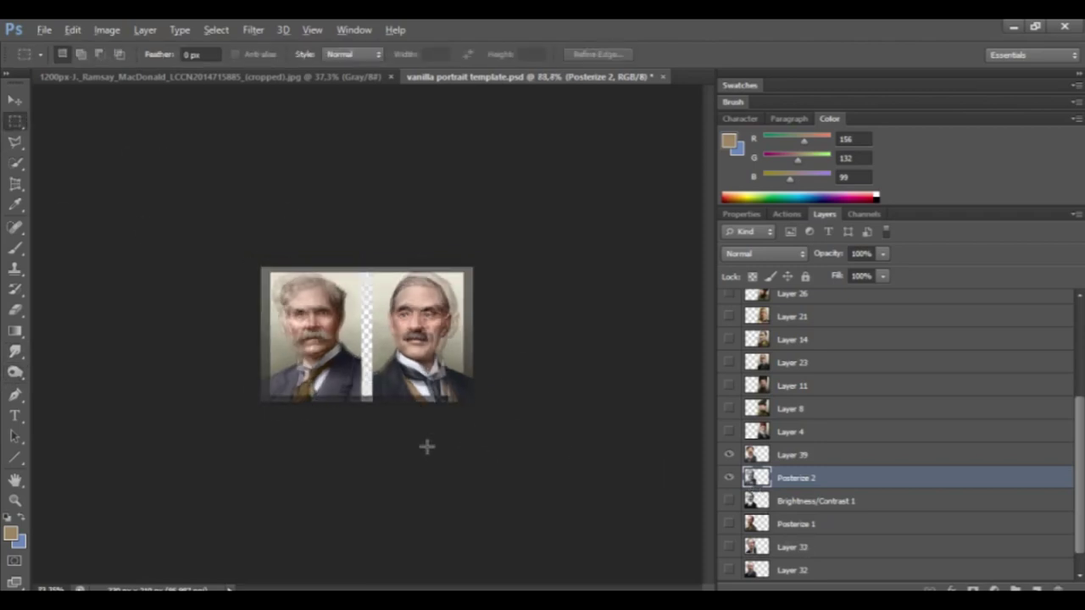
pyautogui.click(15, 373)
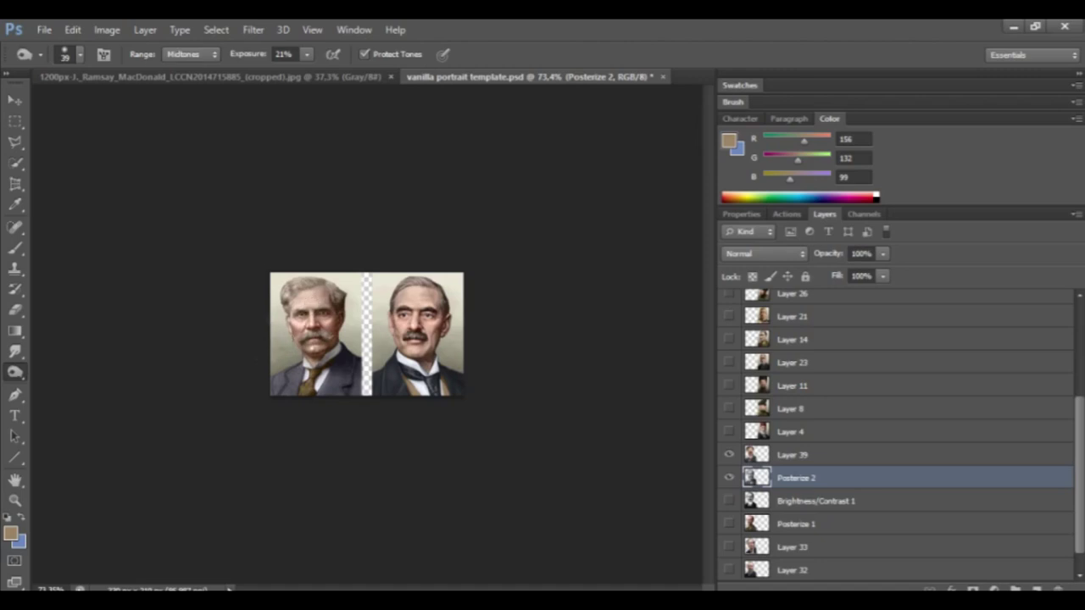
# Select the finished portrait's rectangular frame and crop the canvas to it, removing the reference portrait from view.
pyautogui.keyDown('alt'); pyautogui.scroll(-1, 253, 415); pyautogui.keyUp('alt')
pyautogui.scroll(-1, 773, 580)
pyautogui.click(106, 29)
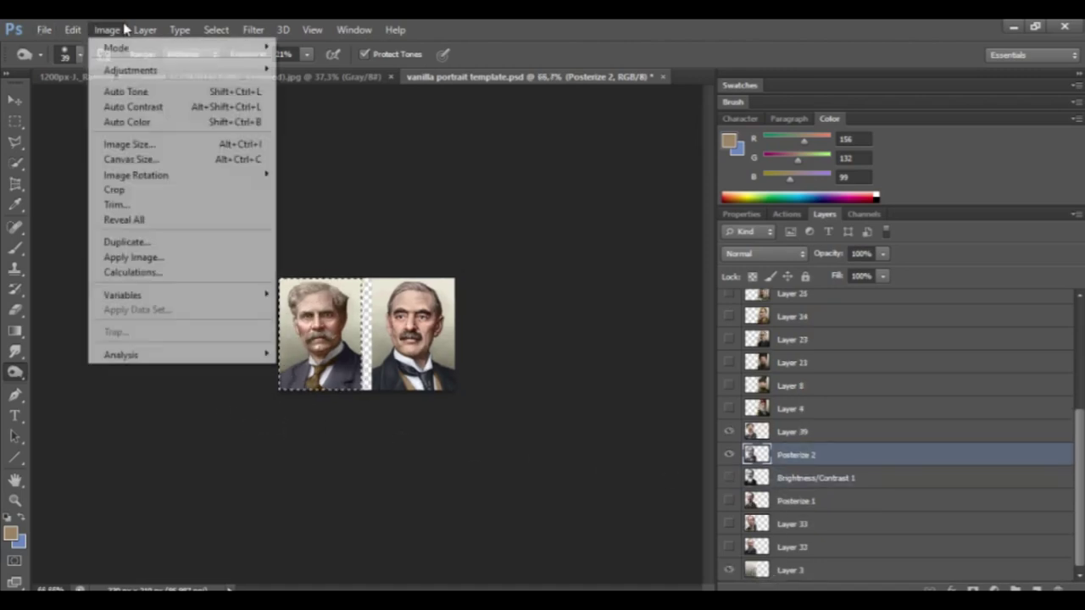
pyautogui.click(184, 186)
pyautogui.press('m')
pyautogui.keyDown('alt'); pyautogui.scroll(2, 184, 184); pyautogui.keyUp('alt')
pyautogui.keyDown('alt'); pyautogui.scroll(-1, 184, 184); pyautogui.keyUp('alt')
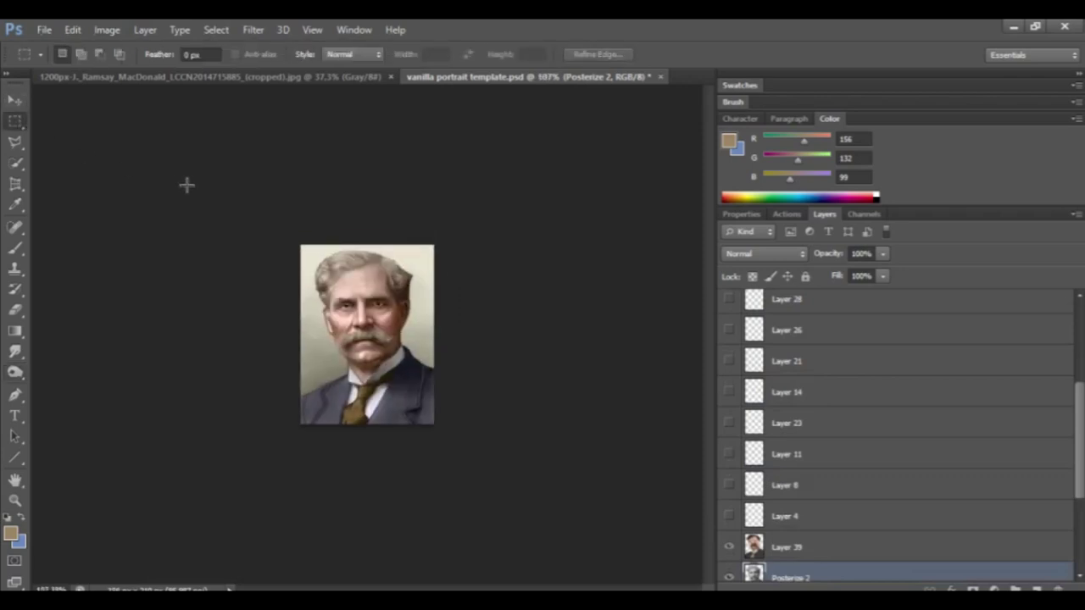